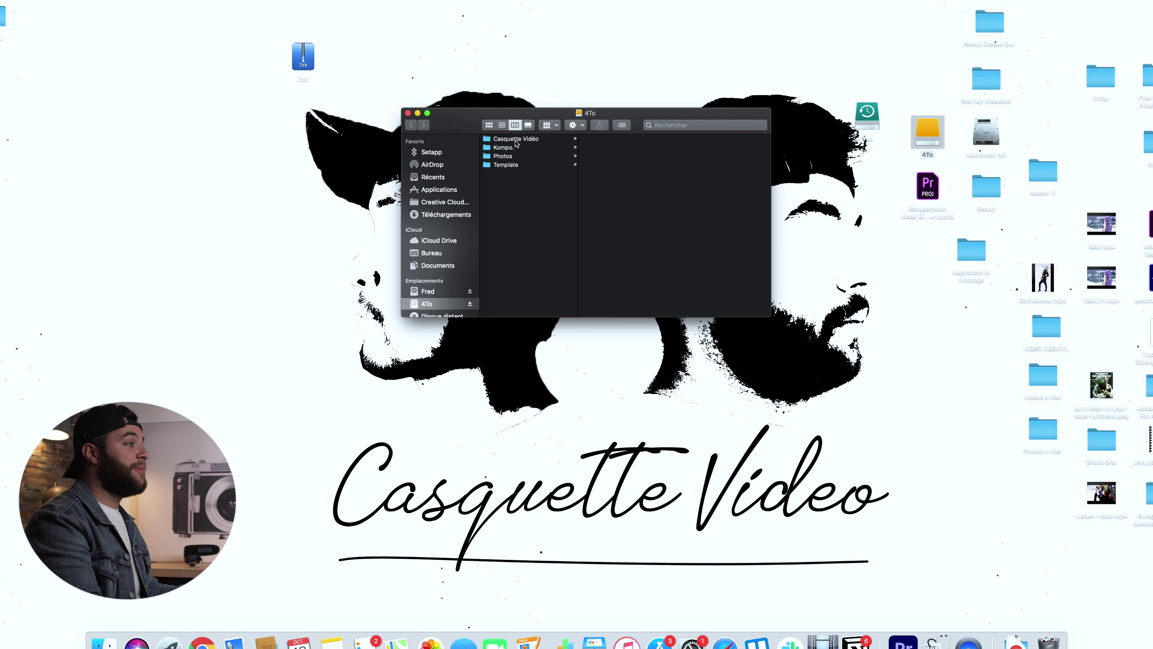
# - Open the Premiere Pro project in the 01 PROJET folder of Casquette Vidéo/2020-10-19 MONTAGE - P1 on the 4To drive
pyautogui.click(517, 140)
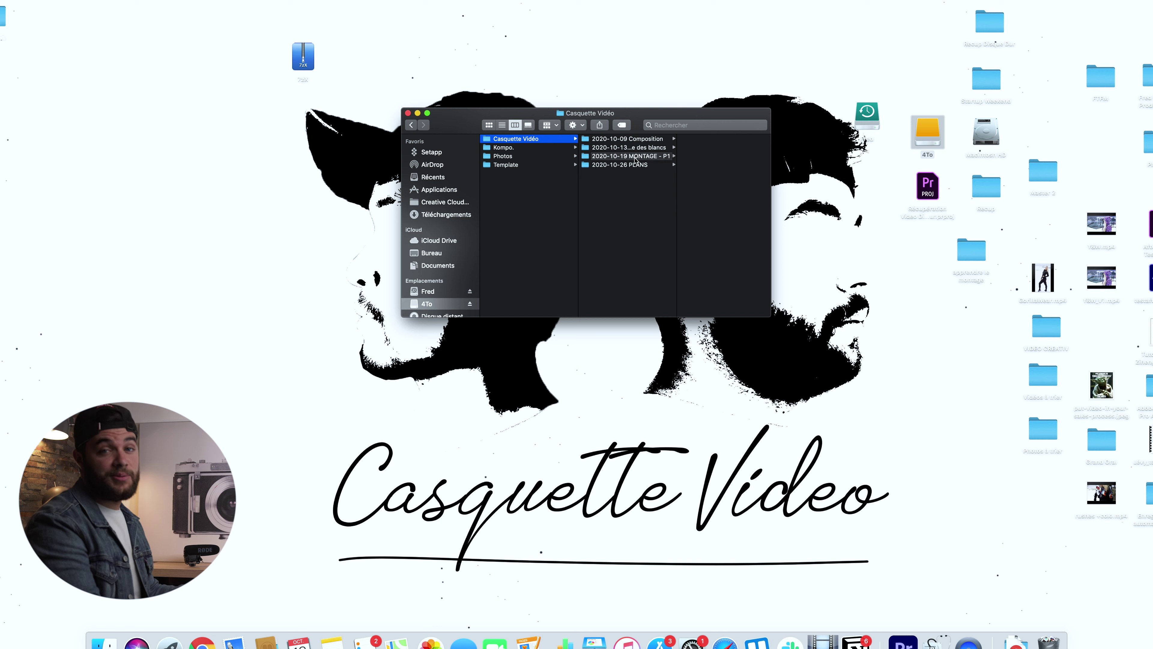
pyautogui.click(613, 157)
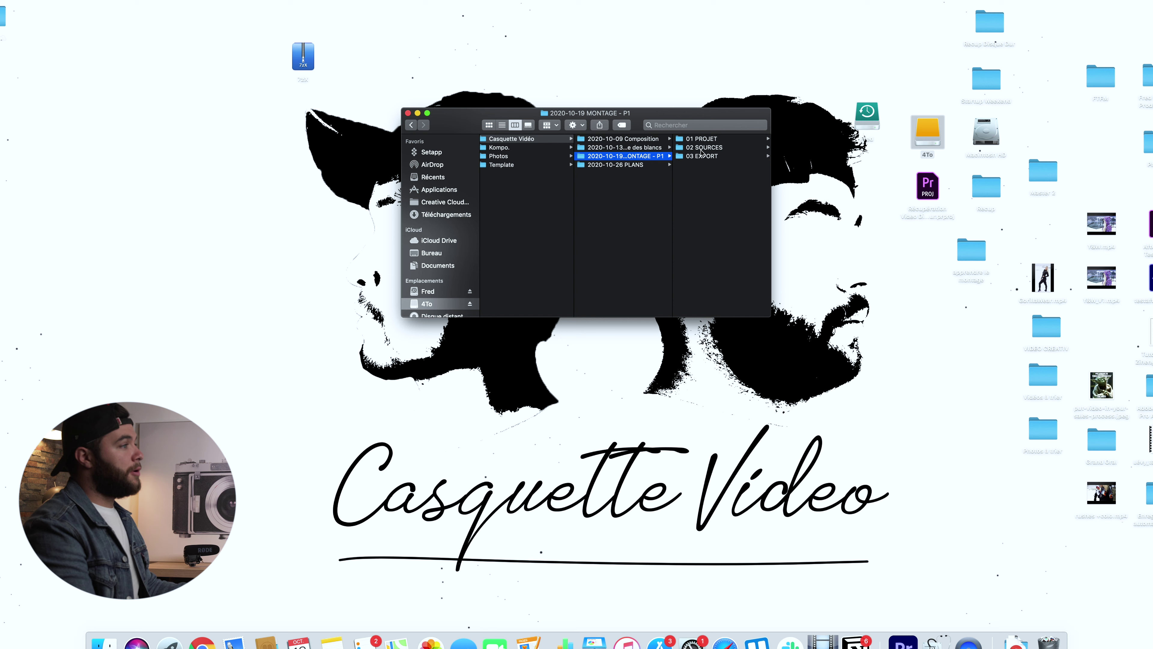
pyautogui.press('Right')
pyautogui.press('Right')
pyautogui.press('super+o')
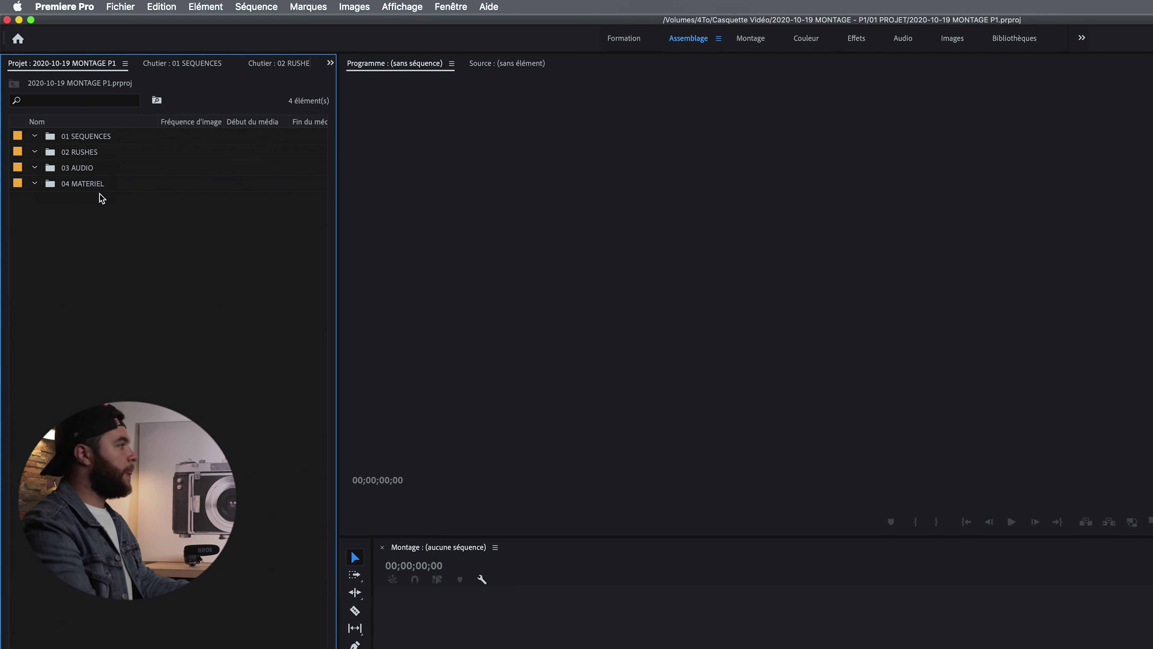
# - Import the A-ROLL and B-ROLL folders from 02 SOURCES/01 RUSHES into the 02 RUSHES bin, and collapse that bin in the project
pyautogui.doubleClick(56, 153)
pyautogui.doubleClick(99, 166)
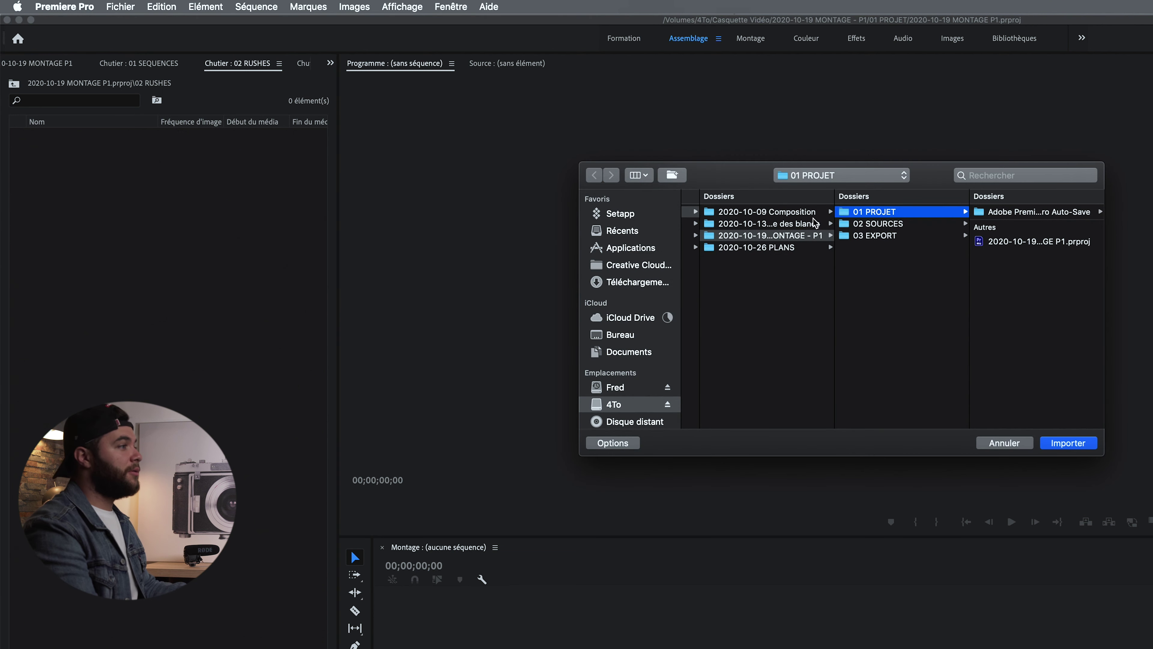
pyautogui.click(885, 227)
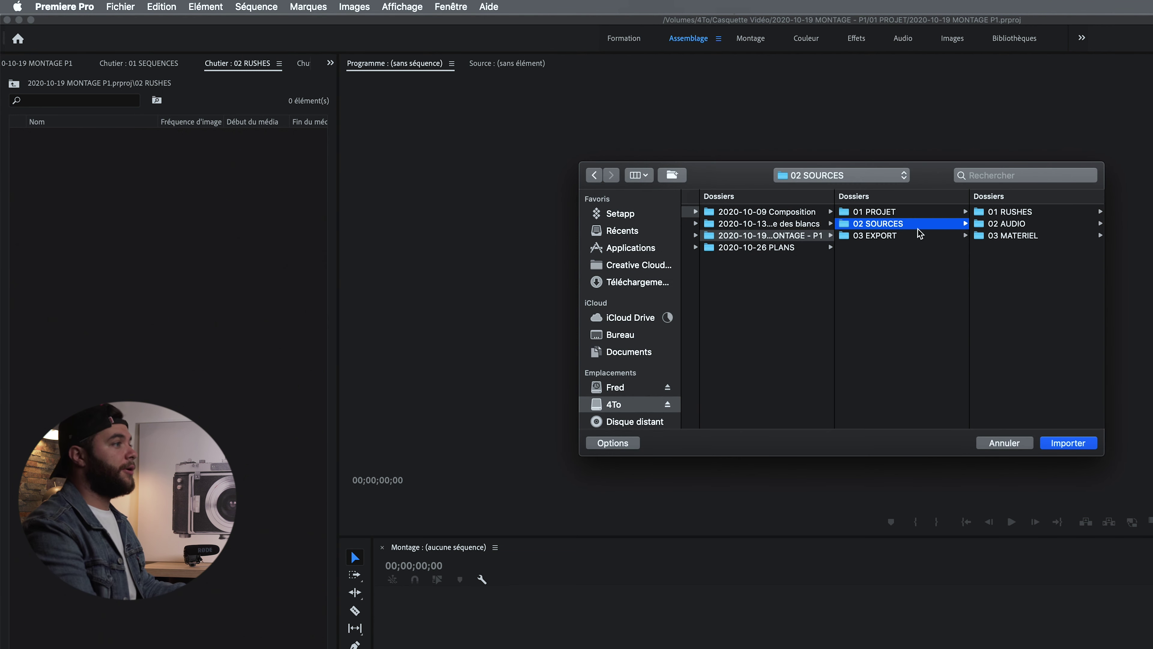
pyautogui.click(1014, 213)
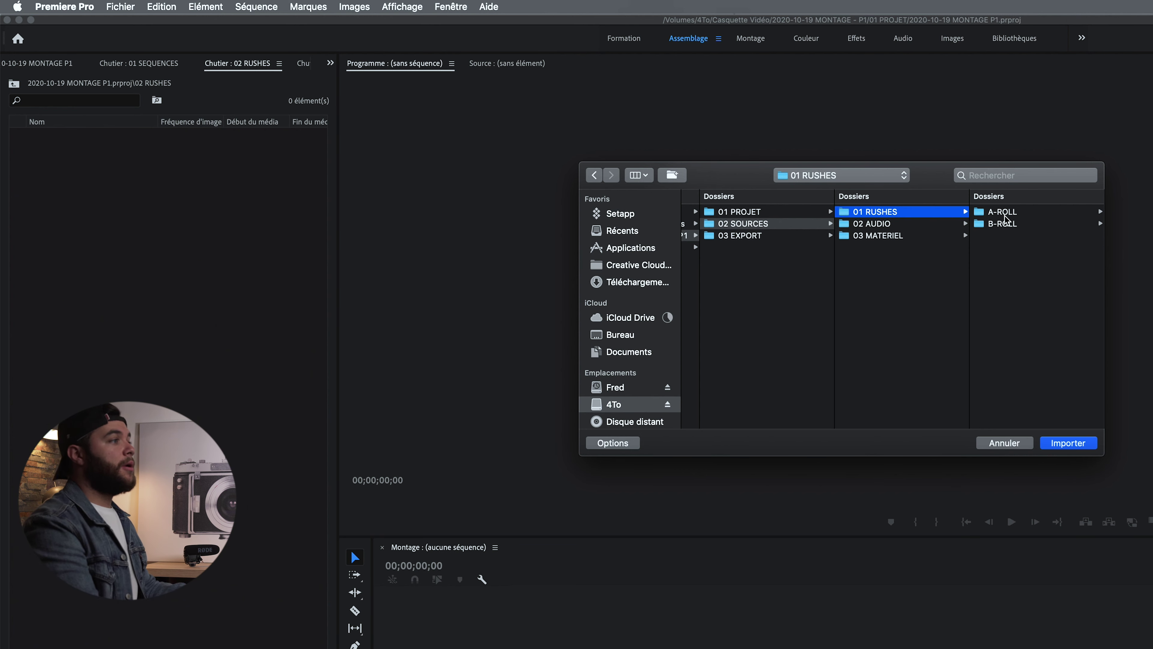
pyautogui.click(1003, 212)
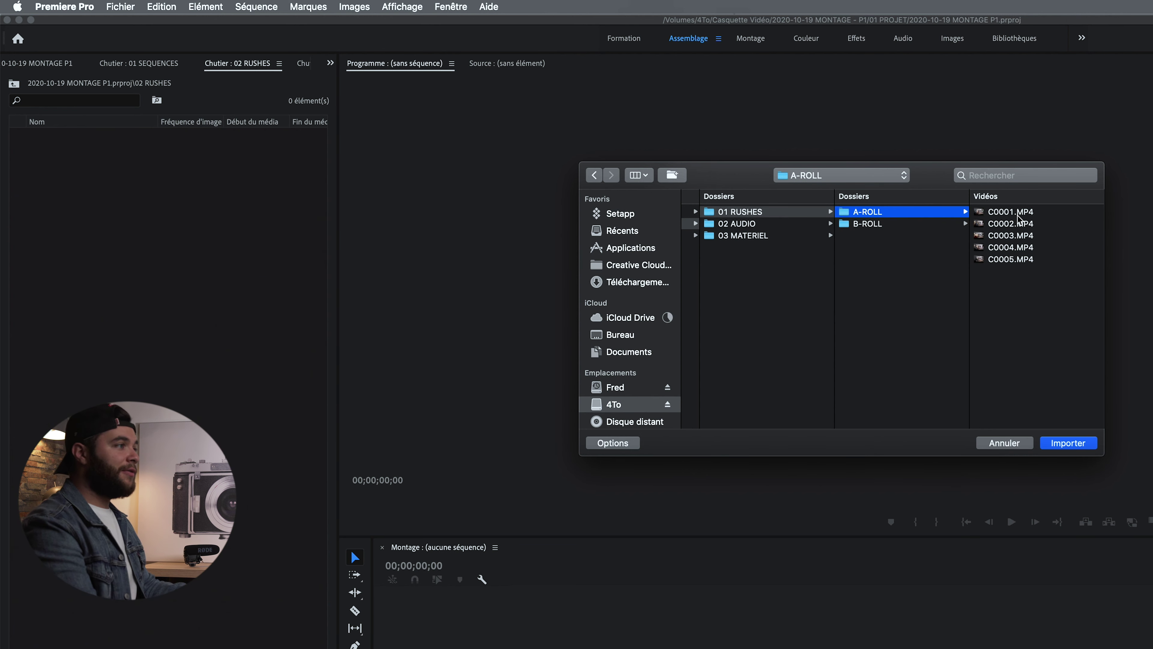
pyautogui.click(888, 225)
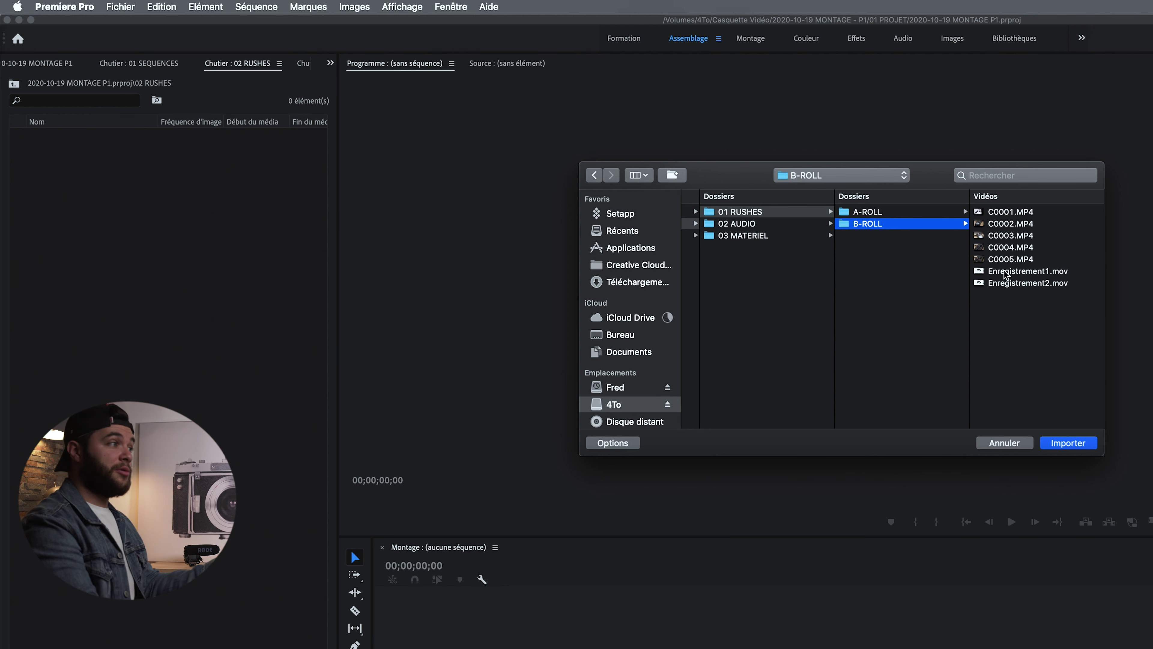
pyautogui.click(898, 213)
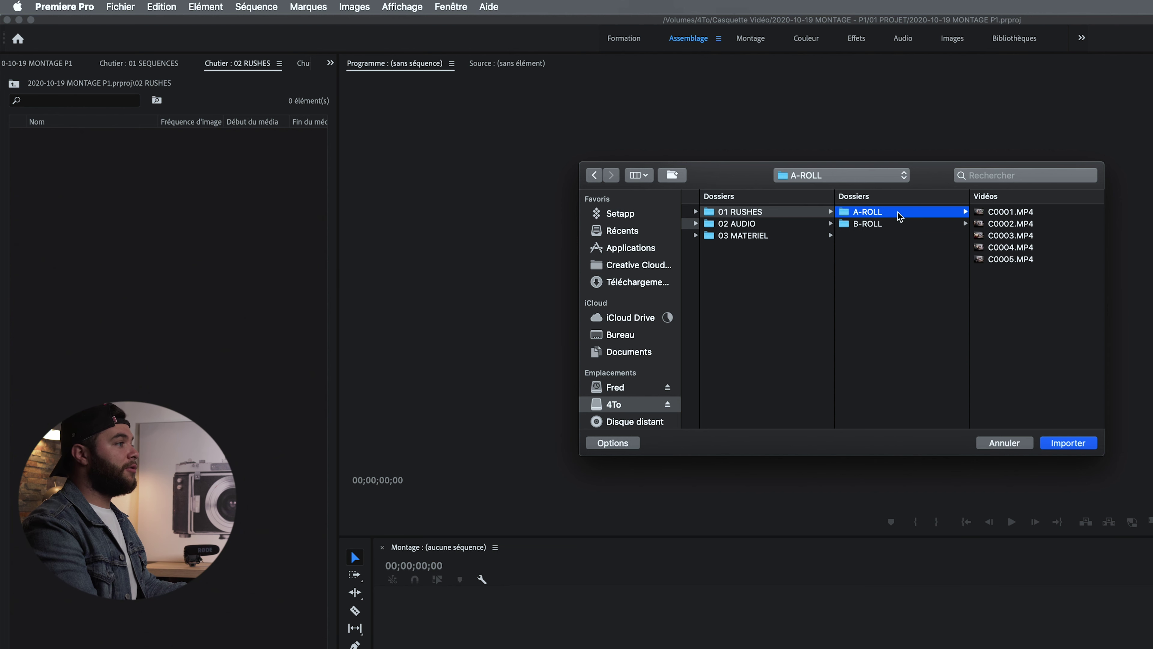
pyautogui.keyDown('shift'); pyautogui.click(879, 225); pyautogui.keyUp('shift')
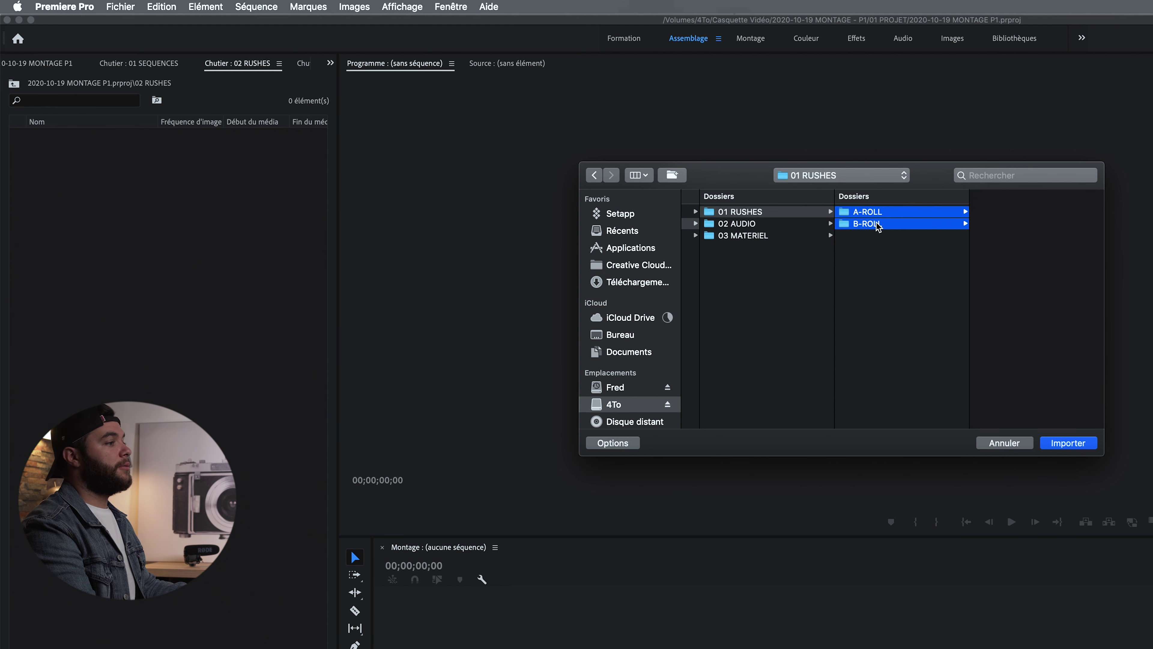
pyautogui.click(1068, 443)
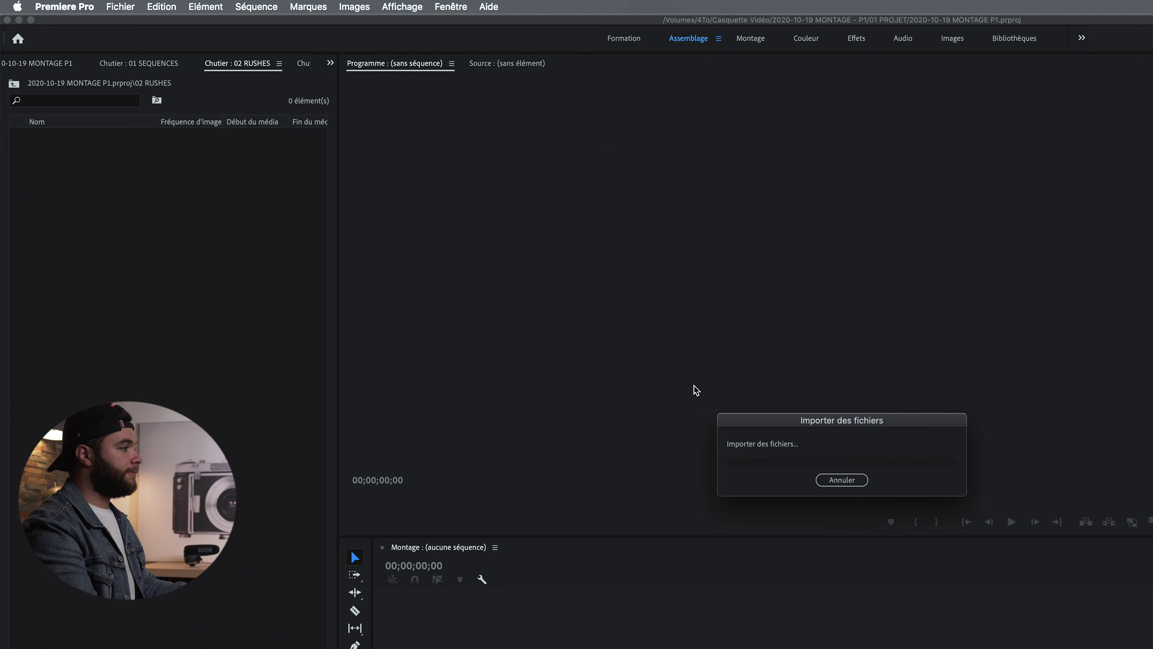
pyautogui.click(67, 65)
pyautogui.click(35, 152)
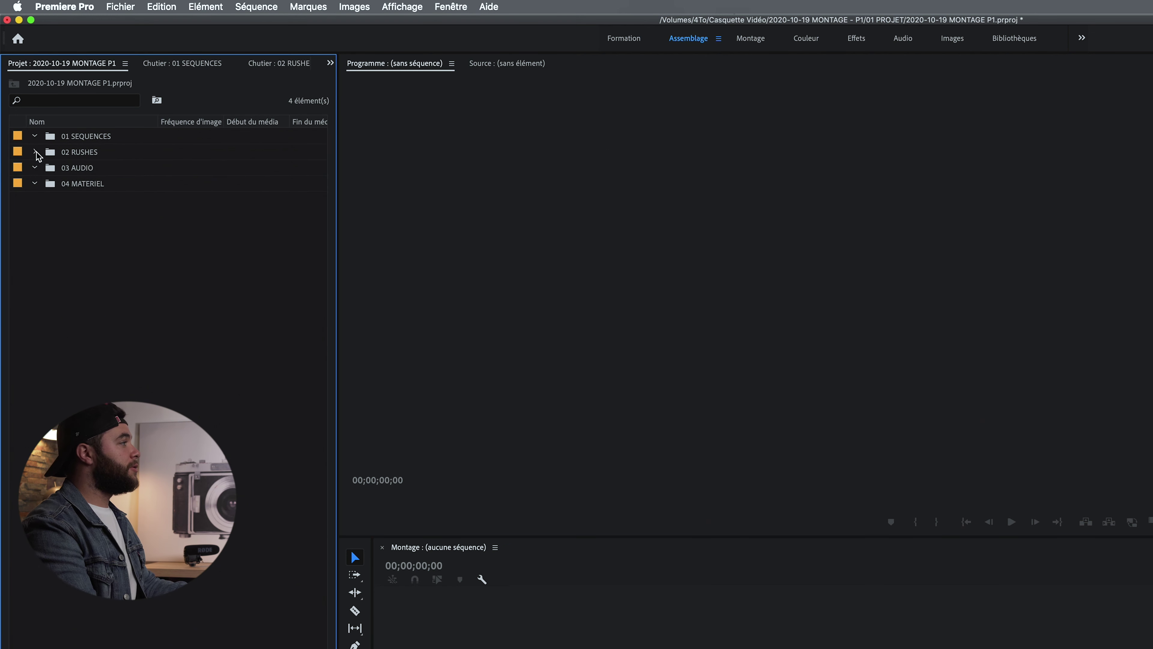
# - Import the folders ZOOM0001 to ZOOM0005 from 02 SOURCES/02 AUDIO into the 03 AUDIO bin
pyautogui.click(56, 172)
pyautogui.doubleClick(56, 172)
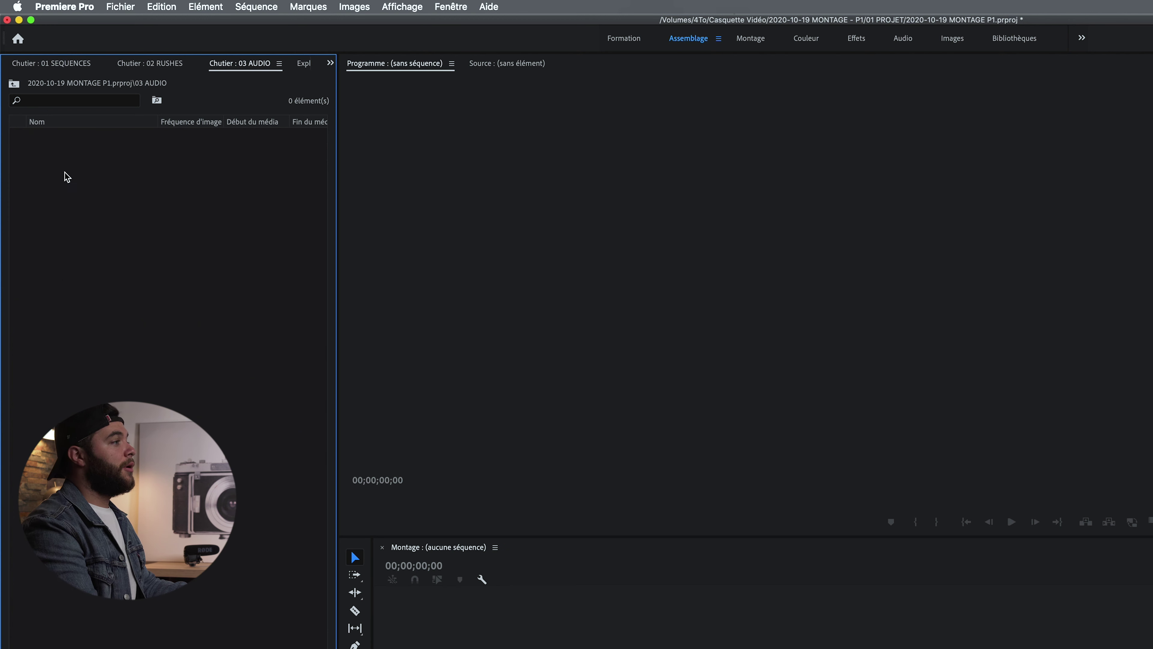
pyautogui.doubleClick(120, 206)
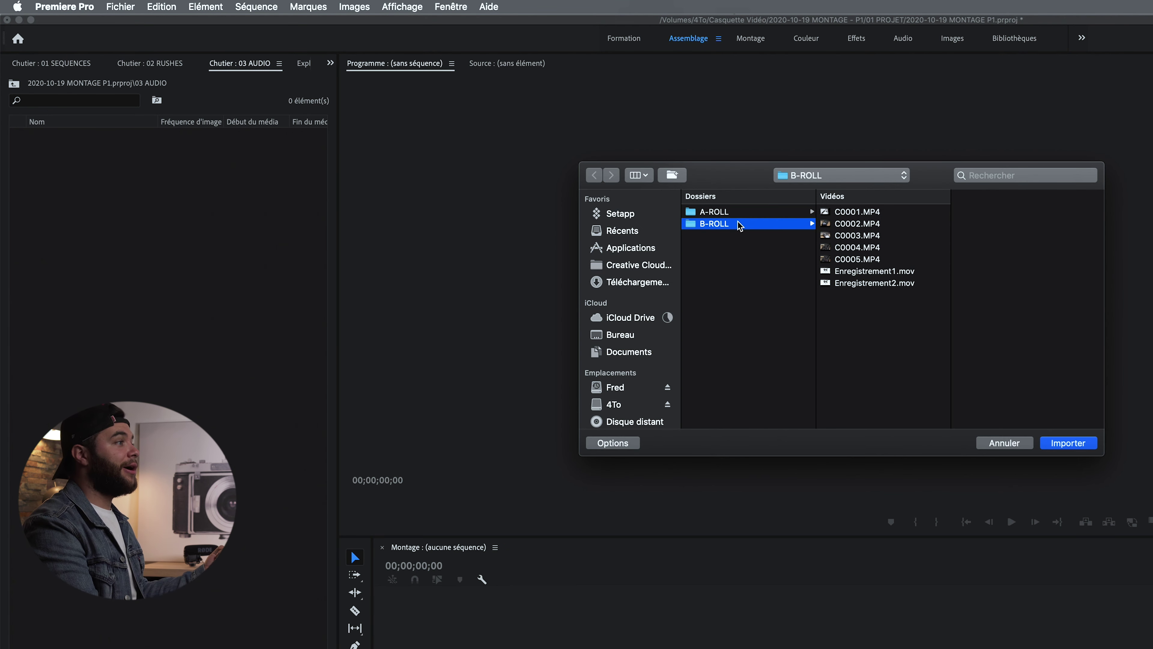
pyautogui.click(817, 177)
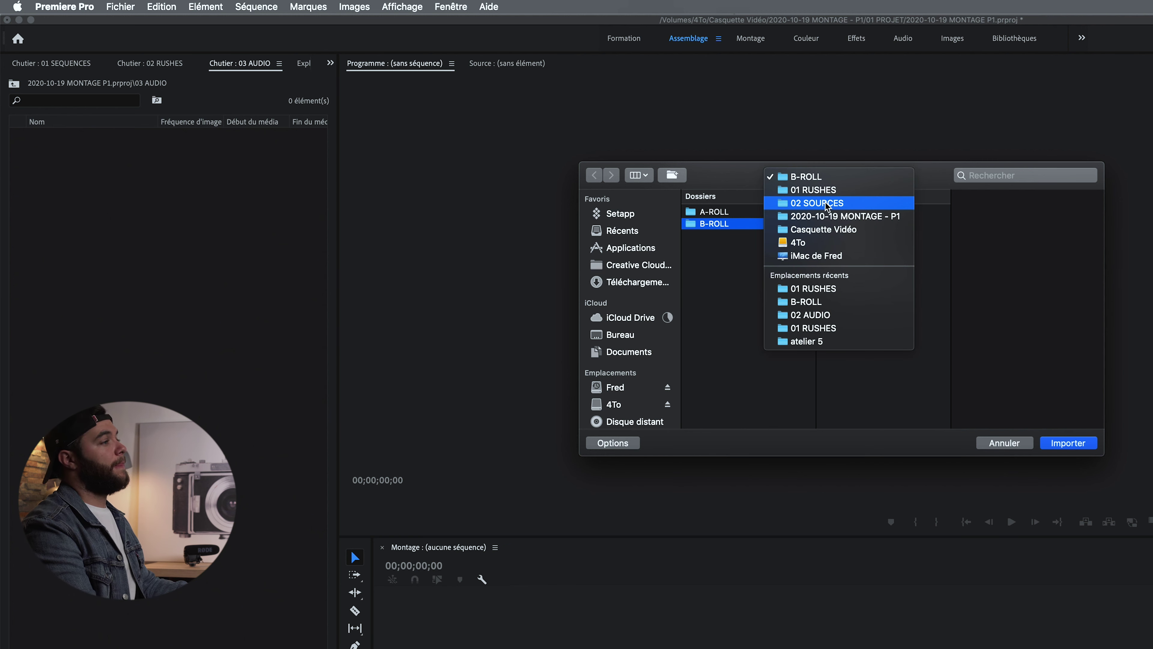
pyautogui.click(804, 203)
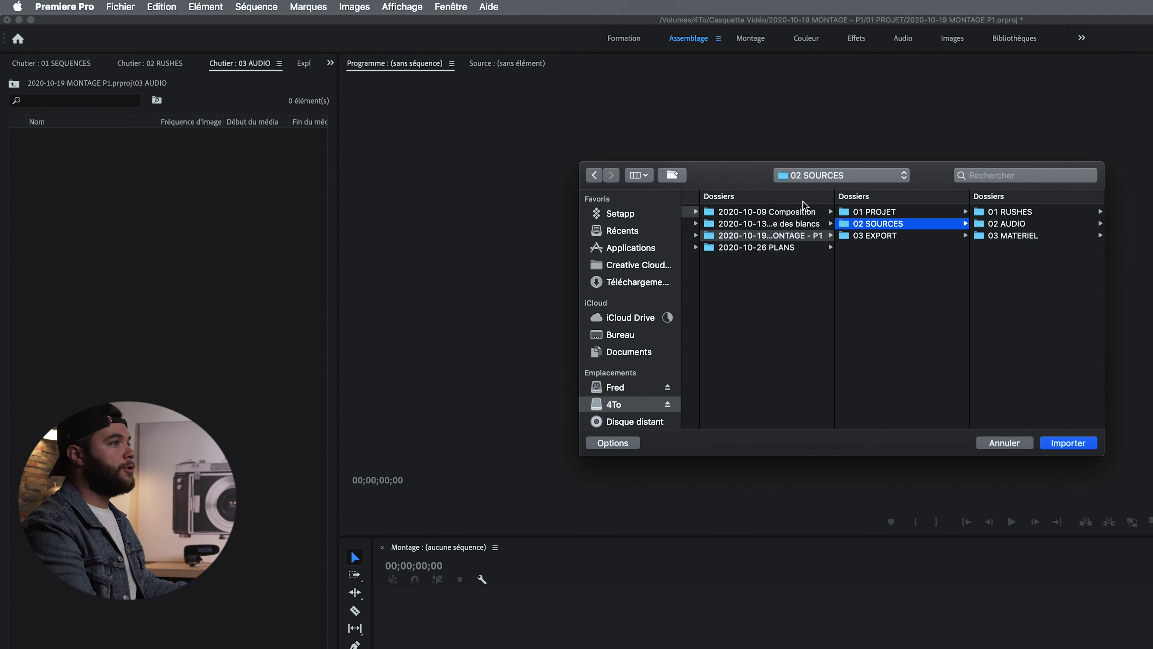
pyautogui.click(1014, 223)
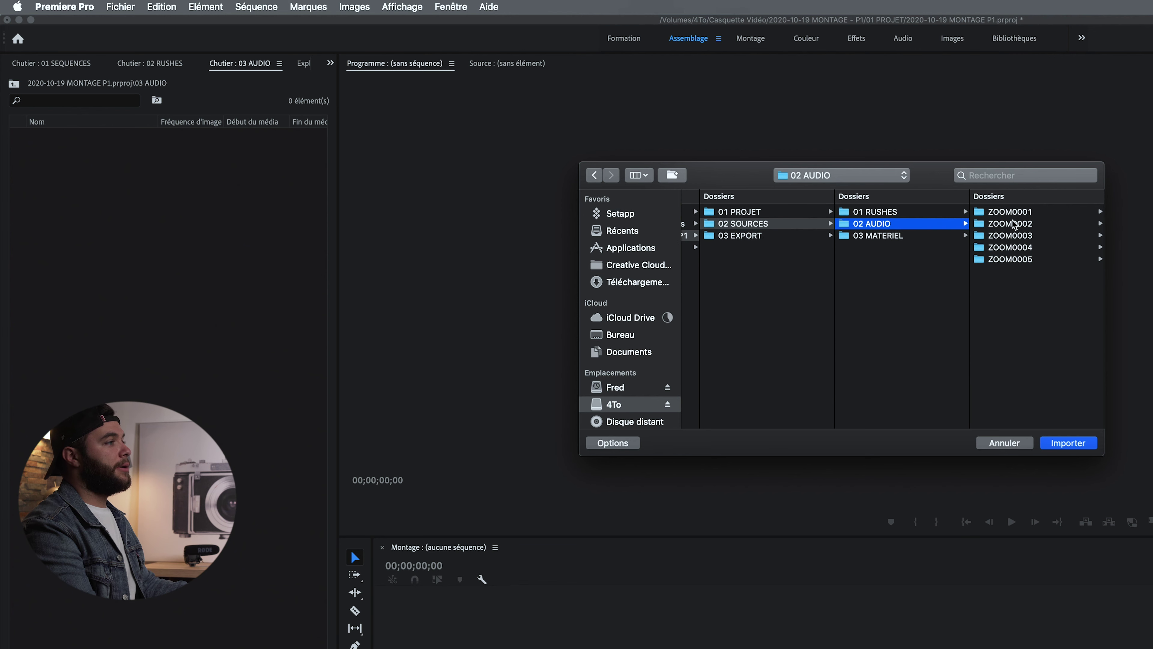
pyautogui.moveTo(1018, 300); pyautogui.dragTo(1015, 213)
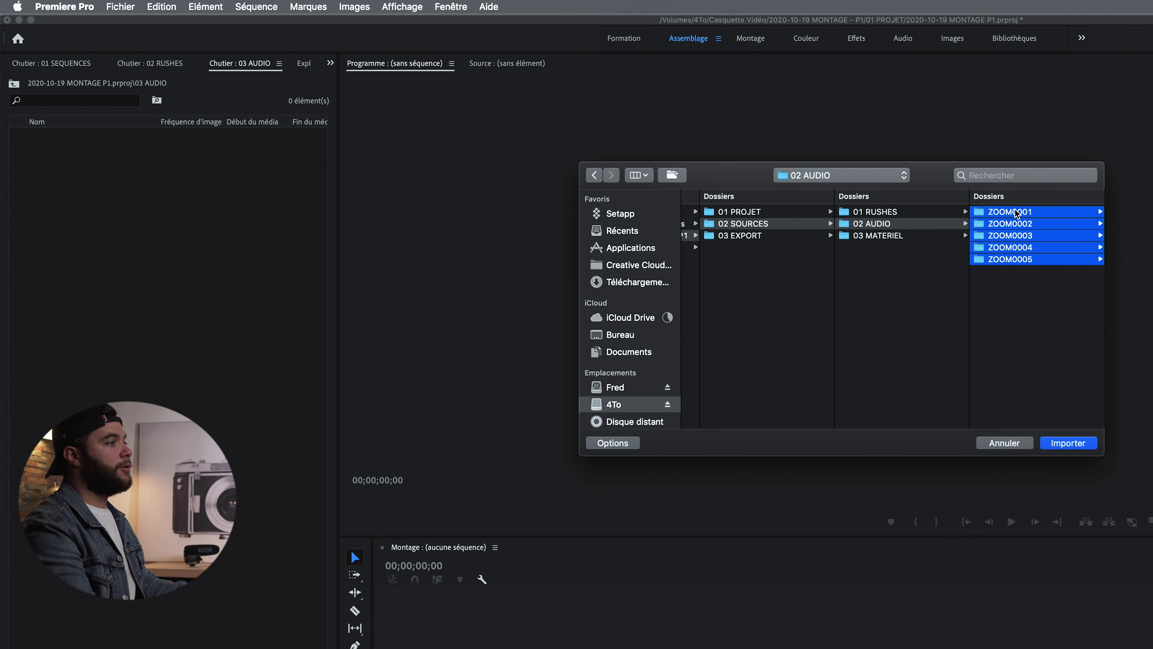
pyautogui.click(1068, 443)
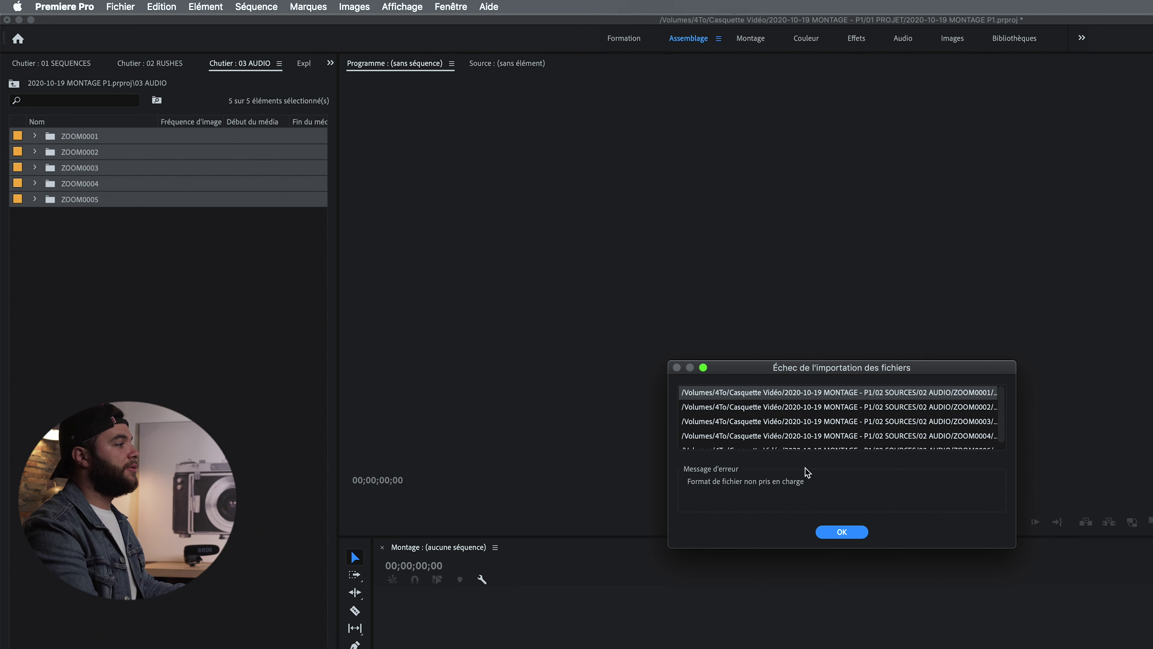
pyautogui.click(841, 531)
pyautogui.click(109, 264)
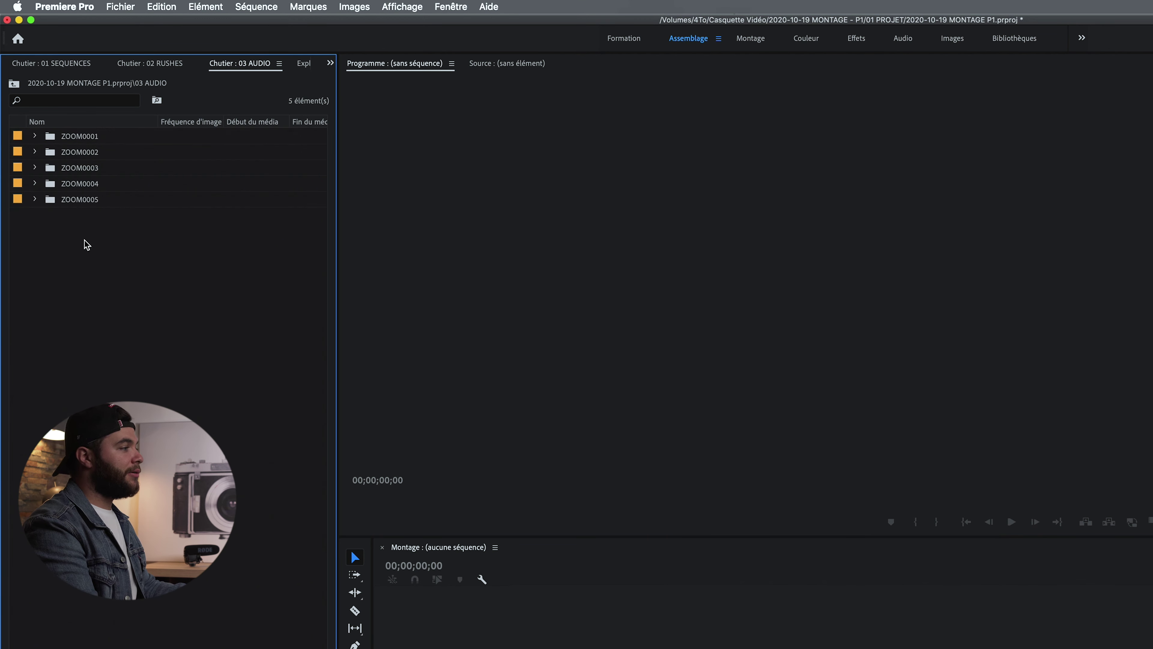
# - Check the contents of the ZOOM0001 bin, and collapse the 03 AUDIO bin in the main project view
pyautogui.click(35, 136)
pyautogui.click(34, 136)
pyautogui.click(69, 66)
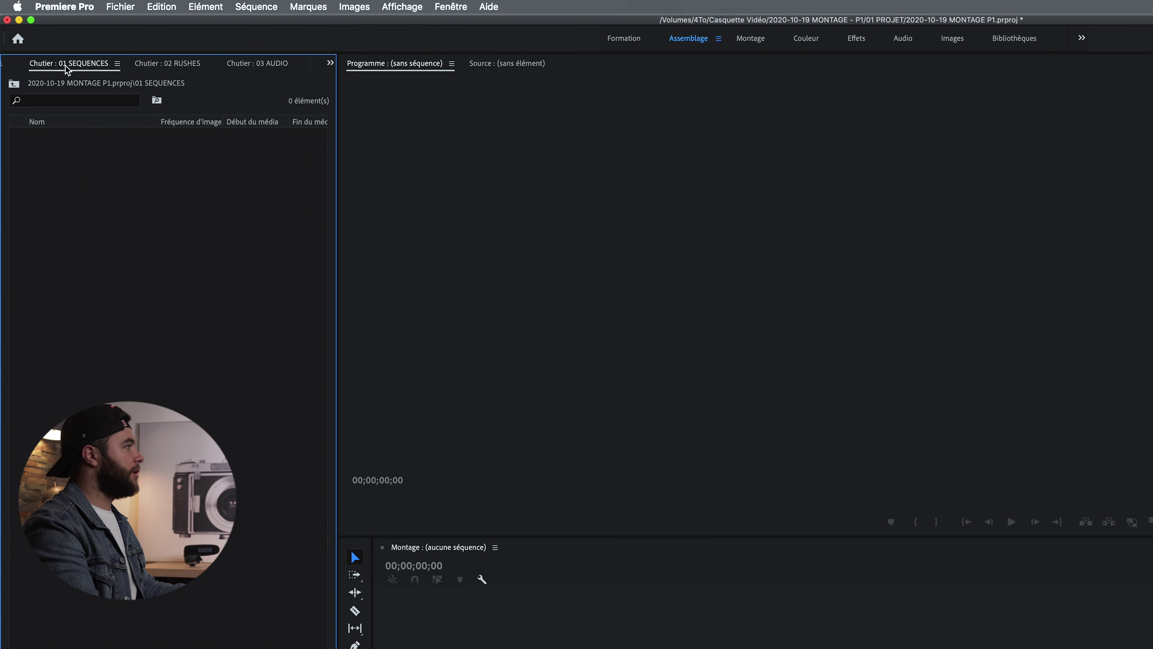
pyautogui.scroll(1, 70, 66)
pyautogui.click(35, 168)
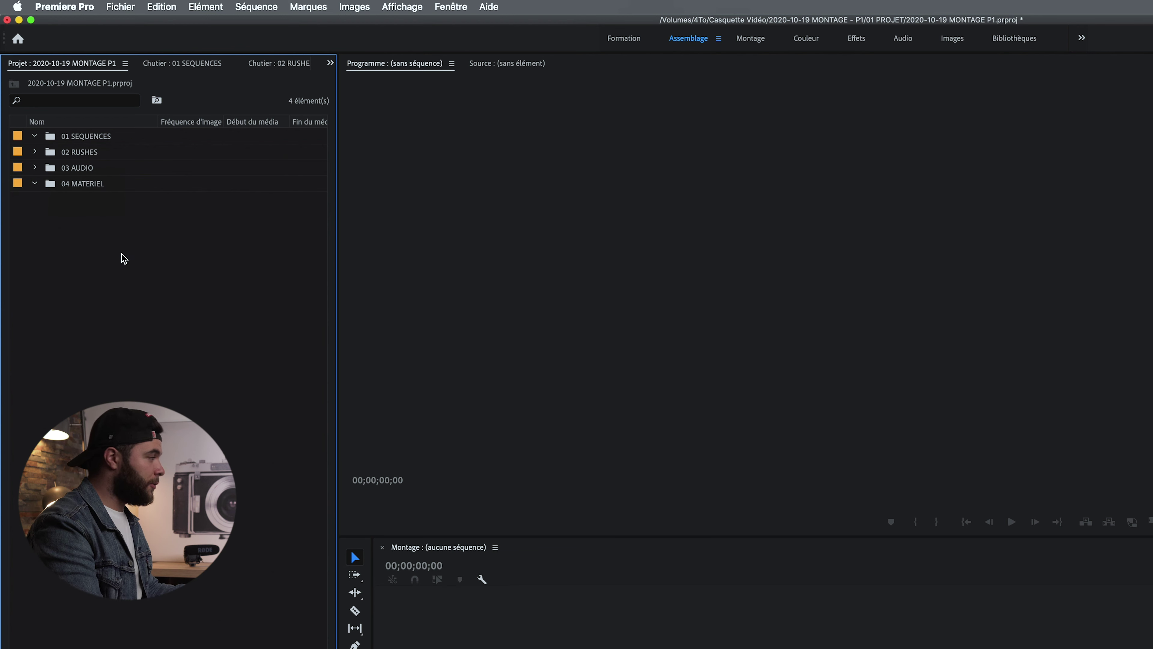
# - Start a new sequence in the 01 SEQUENCES bin and set its editing mode to Personnalisé
pyautogui.doubleClick(53, 141)
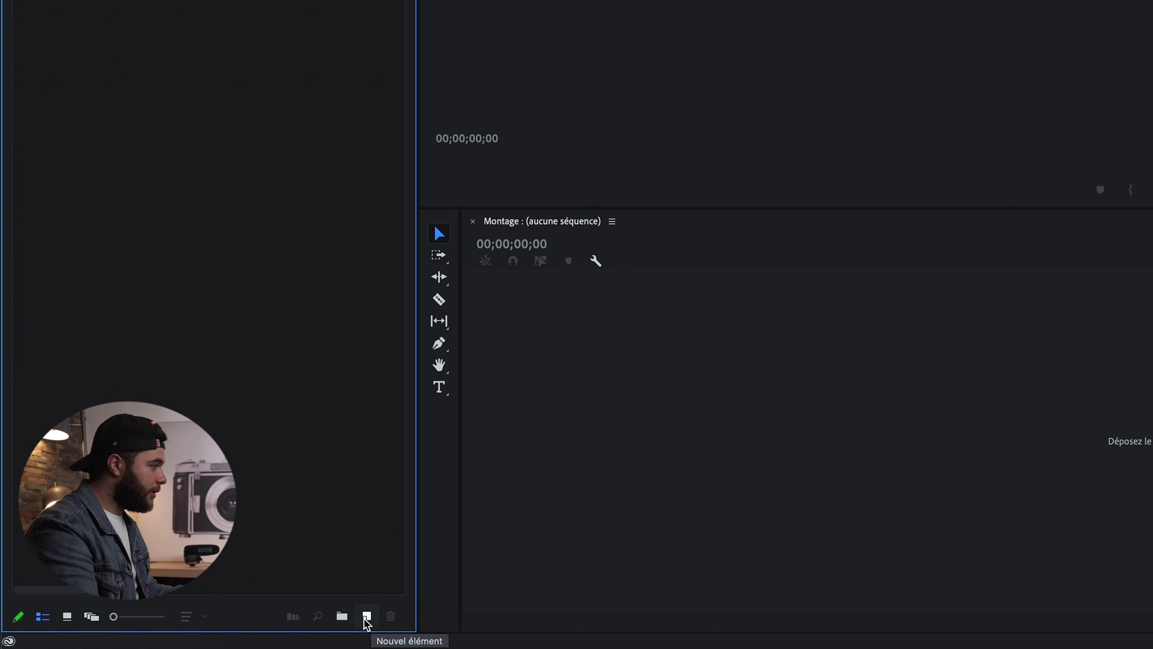
pyautogui.click(369, 617)
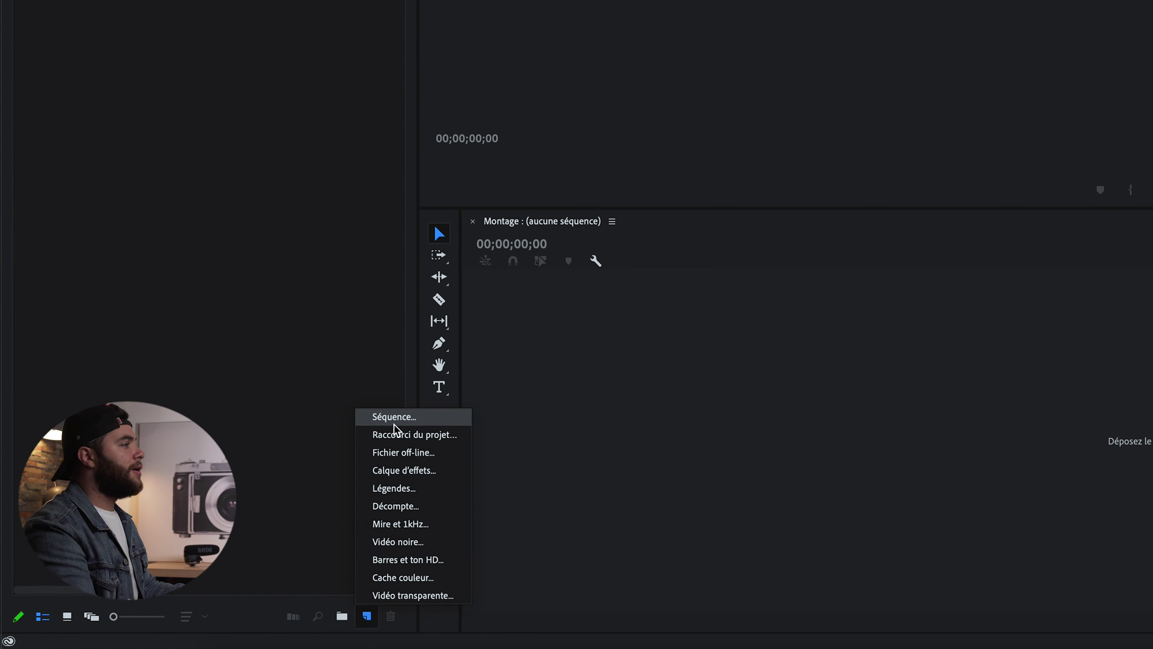
pyautogui.click(393, 416)
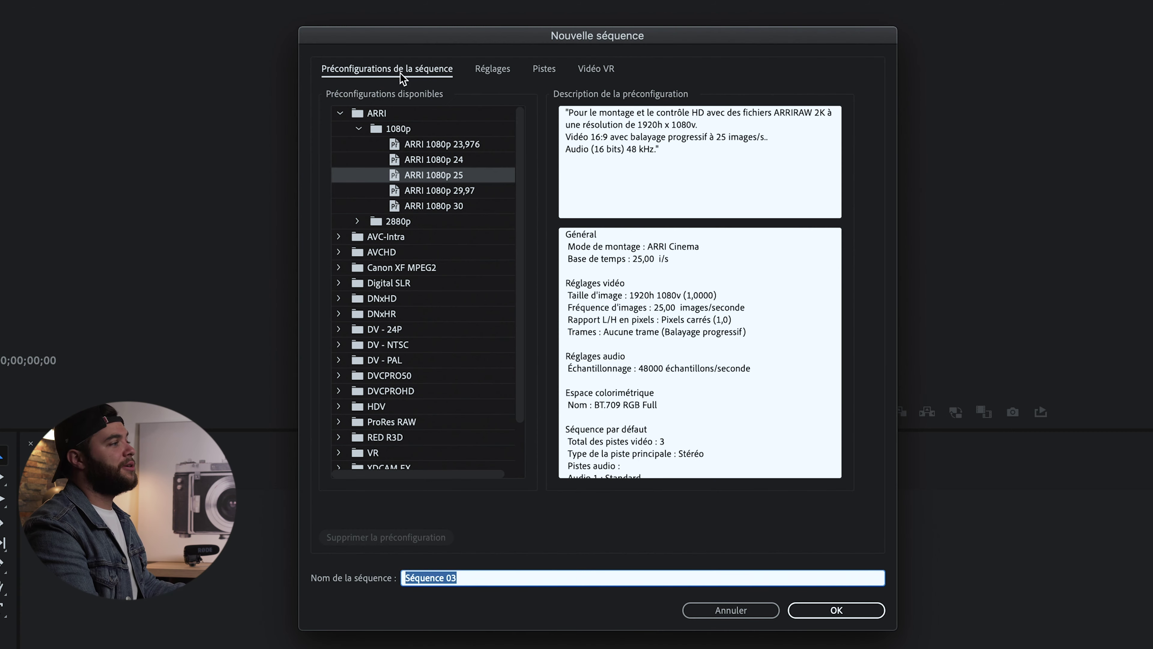
pyautogui.click(339, 113)
pyautogui.click(493, 69)
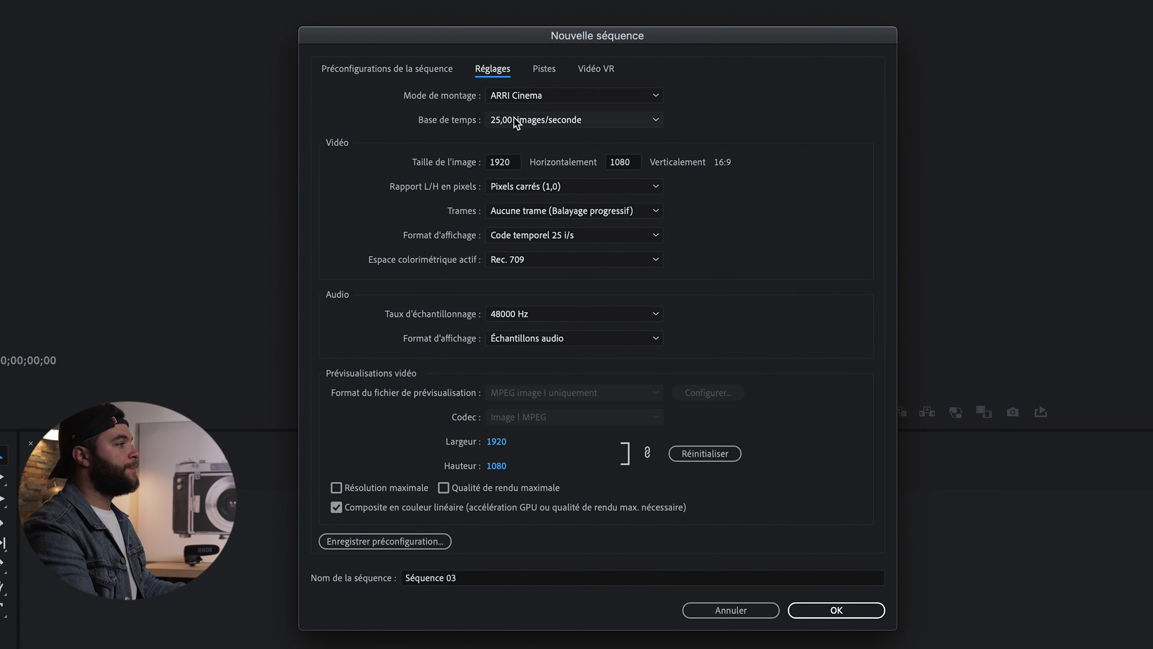
pyautogui.click(529, 95)
pyautogui.scroll(1, 528, 114)
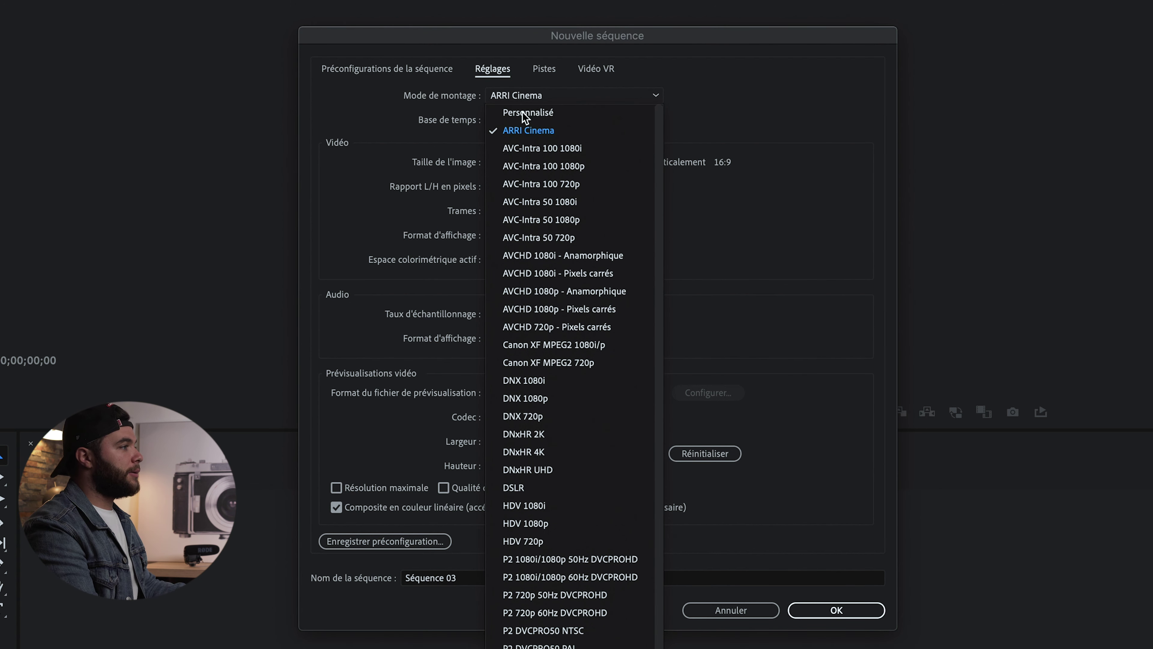
pyautogui.click(538, 115)
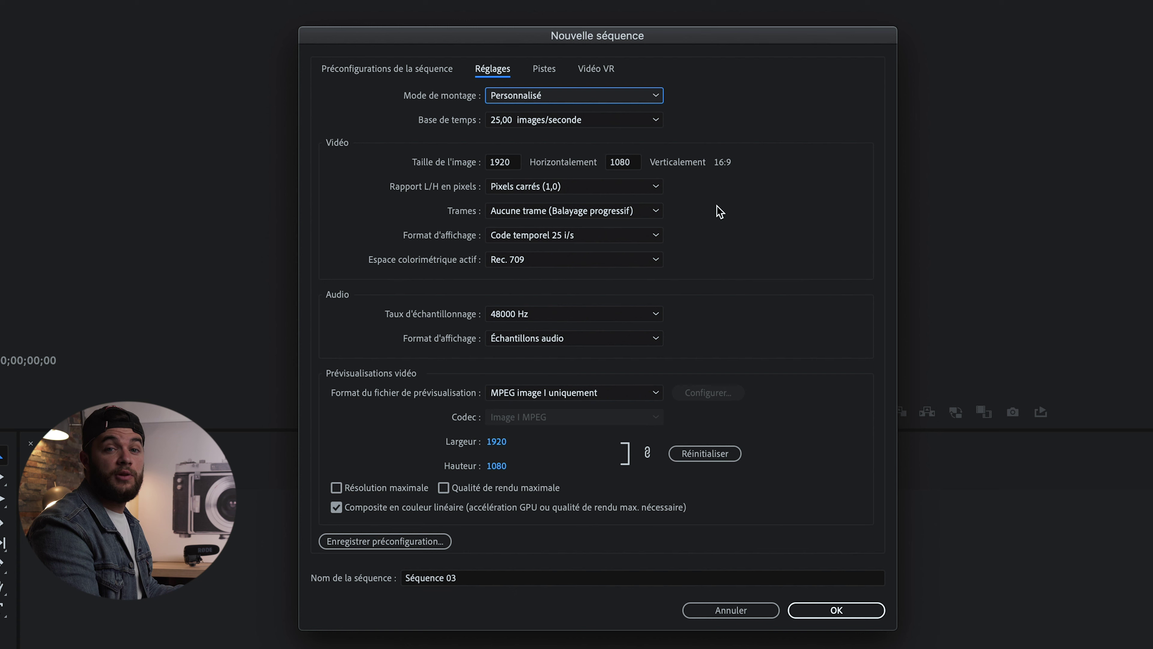
# - Name the new sequence 01 DERUSH and create it with the current settings
pyautogui.click(464, 583)
pyautogui.moveTo(462, 580); pyautogui.dragTo(379, 579)
pyautogui.write('01')
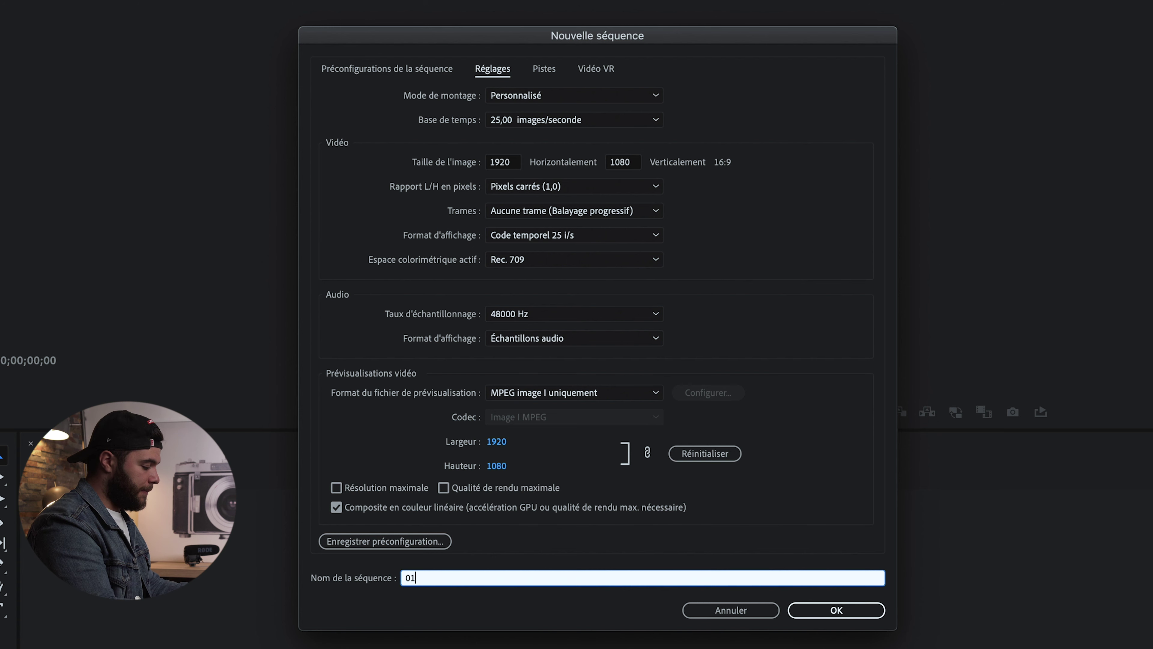
pyautogui.write(' DERUSH')
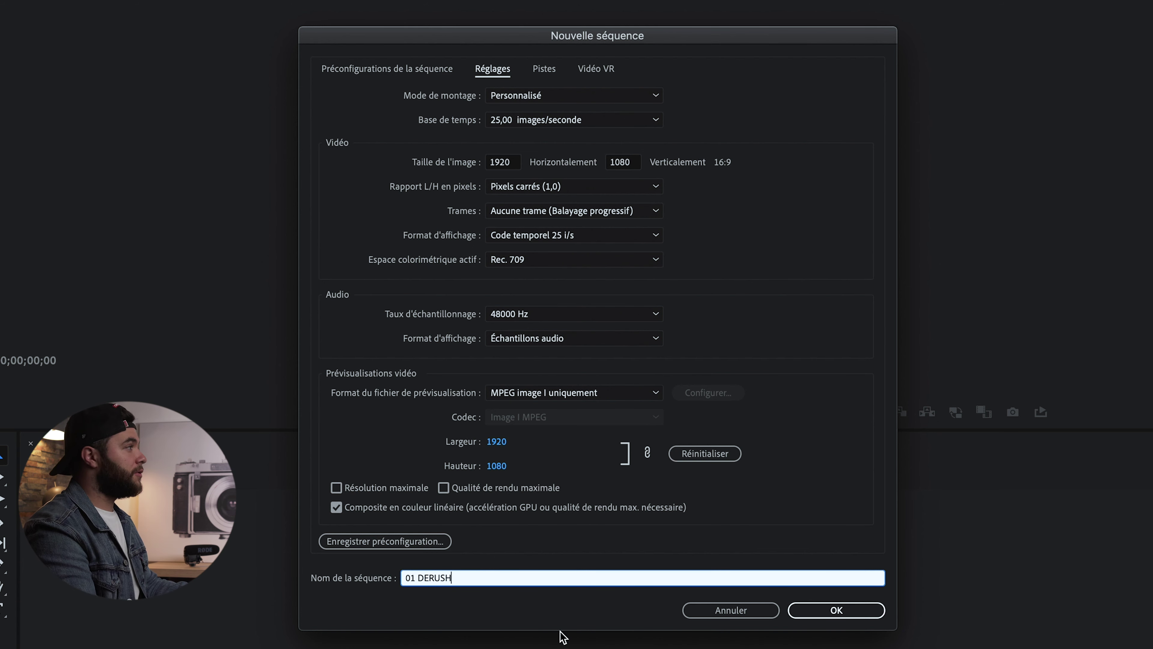
pyautogui.click(836, 610)
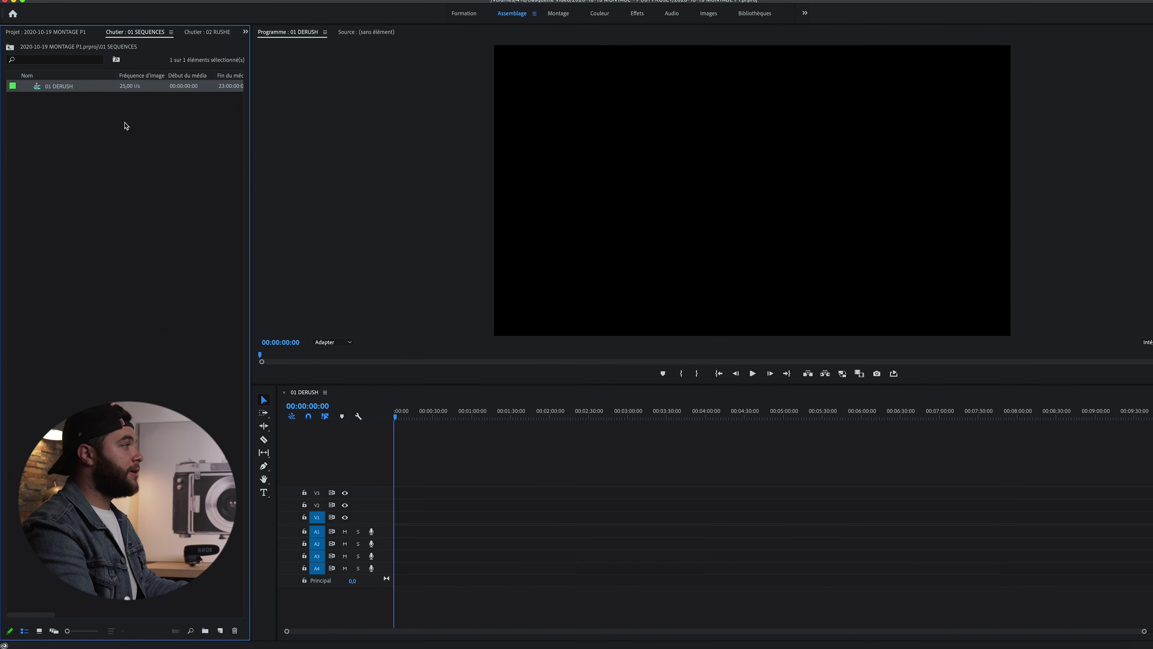
# - Return to the main project view and expand the 02 RUSHES and A-ROLL bins to list their clips
pyautogui.click(64, 35)
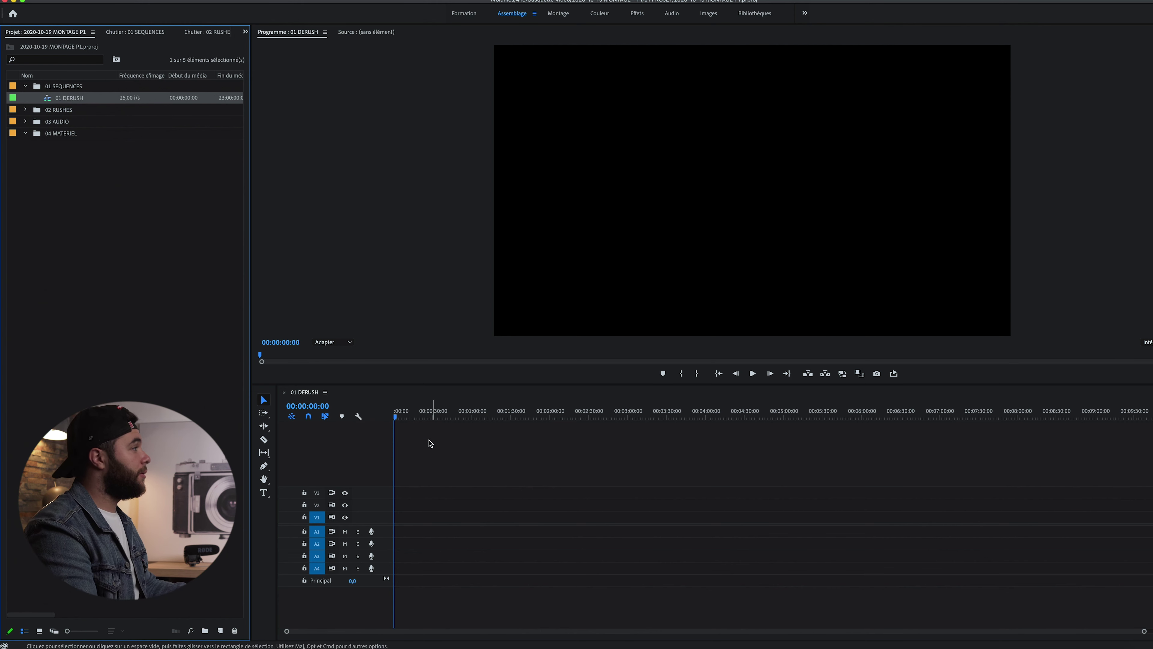
pyautogui.moveTo(395, 418)
pyautogui.mouseDown()
pyautogui.moveTo(629, 429)
pyautogui.moveTo(394, 416)
pyautogui.mouseUp()
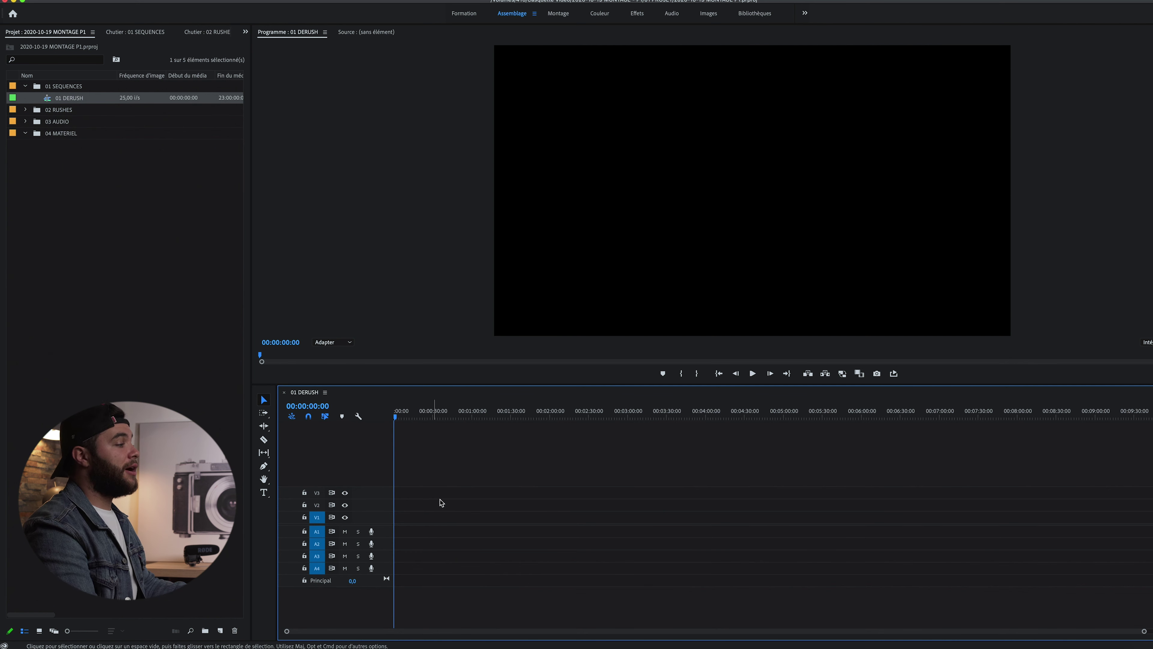
pyautogui.click(26, 110)
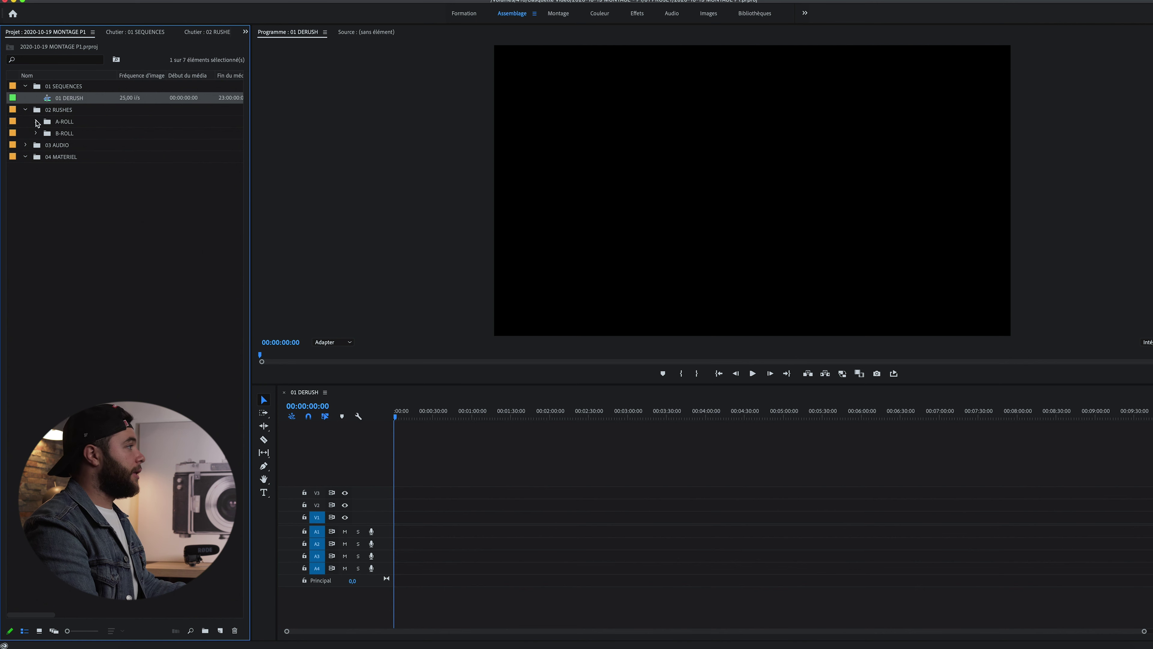
pyautogui.click(35, 121)
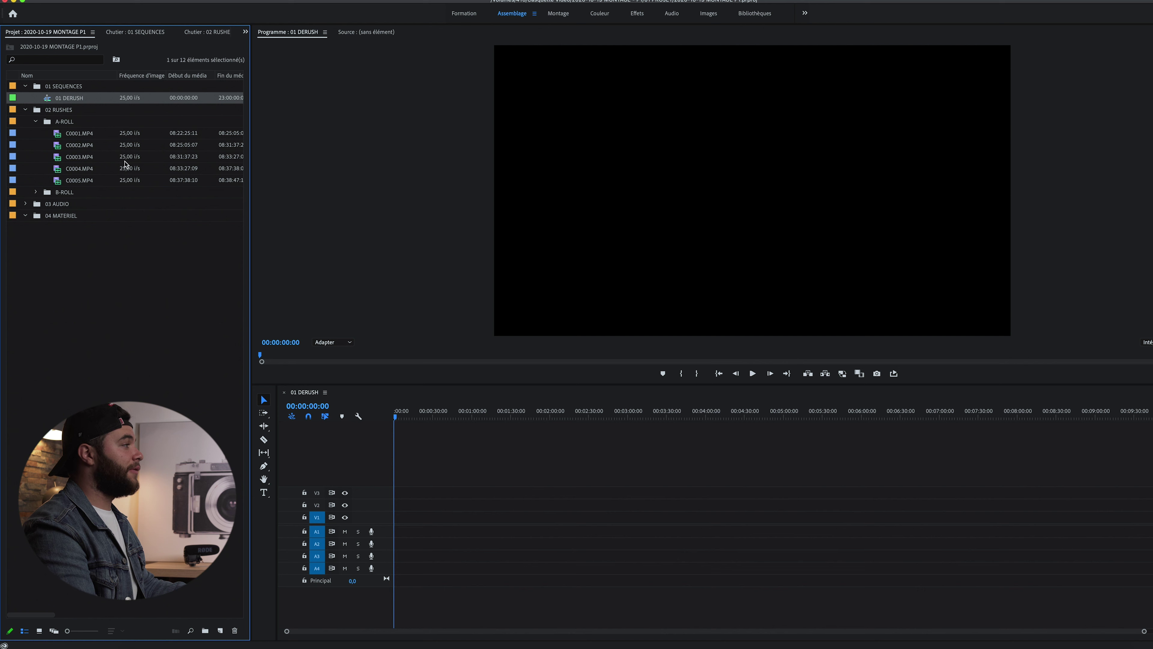
# - Place the A-ROLL clips C0001.MP4 to C0005.MP4 at the start of track V1, keeping the existing sequence settings
pyautogui.click(86, 136)
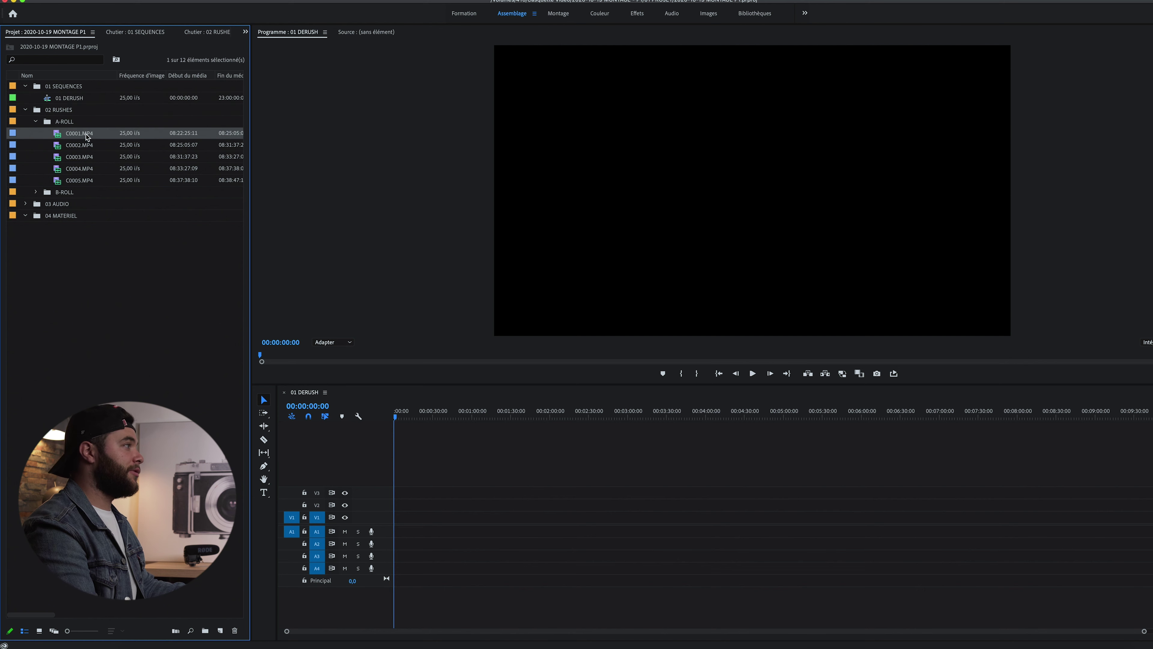
pyautogui.keyDown('shift'); pyautogui.click(81, 181); pyautogui.keyUp('shift')
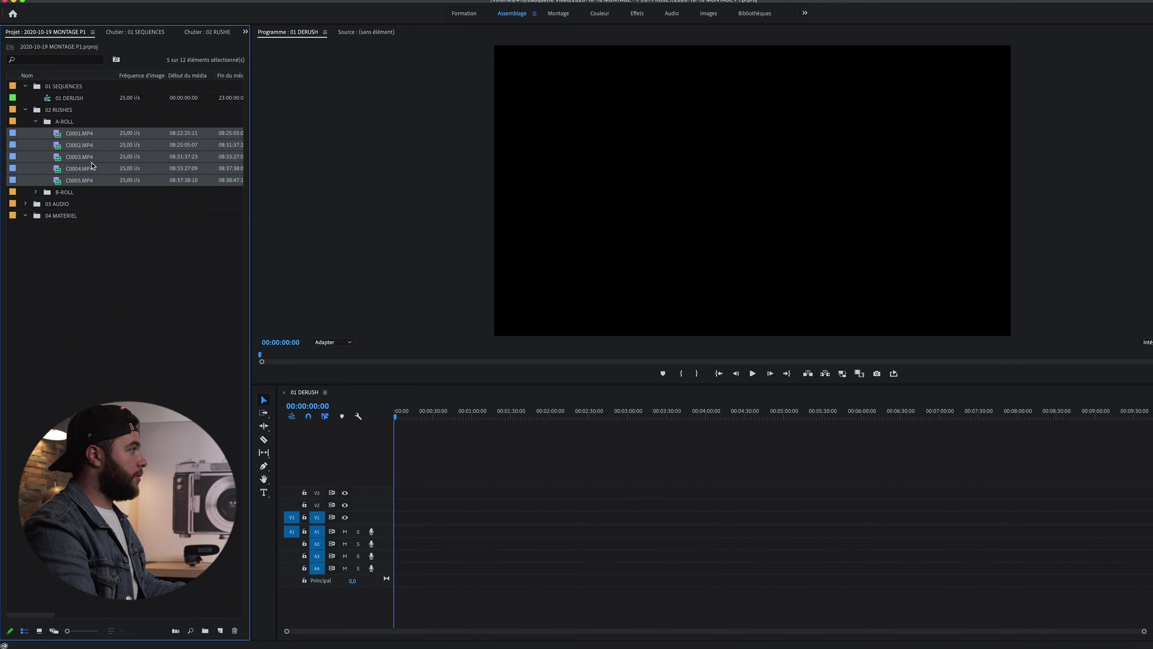
pyautogui.moveTo(90, 160); pyautogui.dragTo(395, 519)
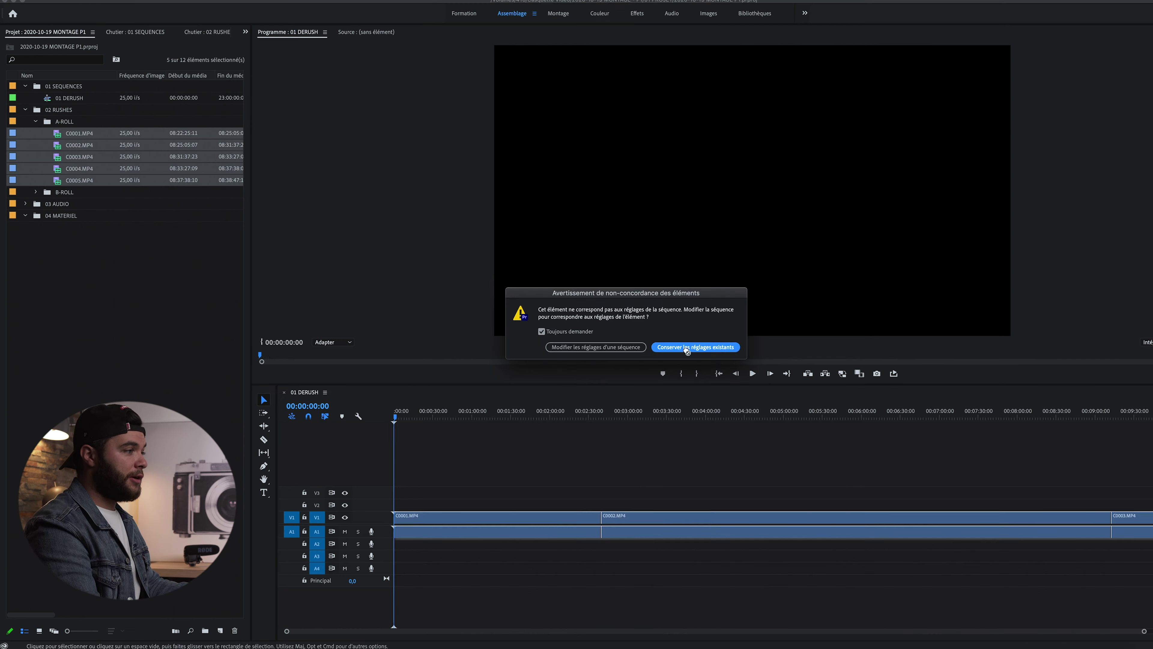
pyautogui.click(724, 351)
pyautogui.click(411, 450)
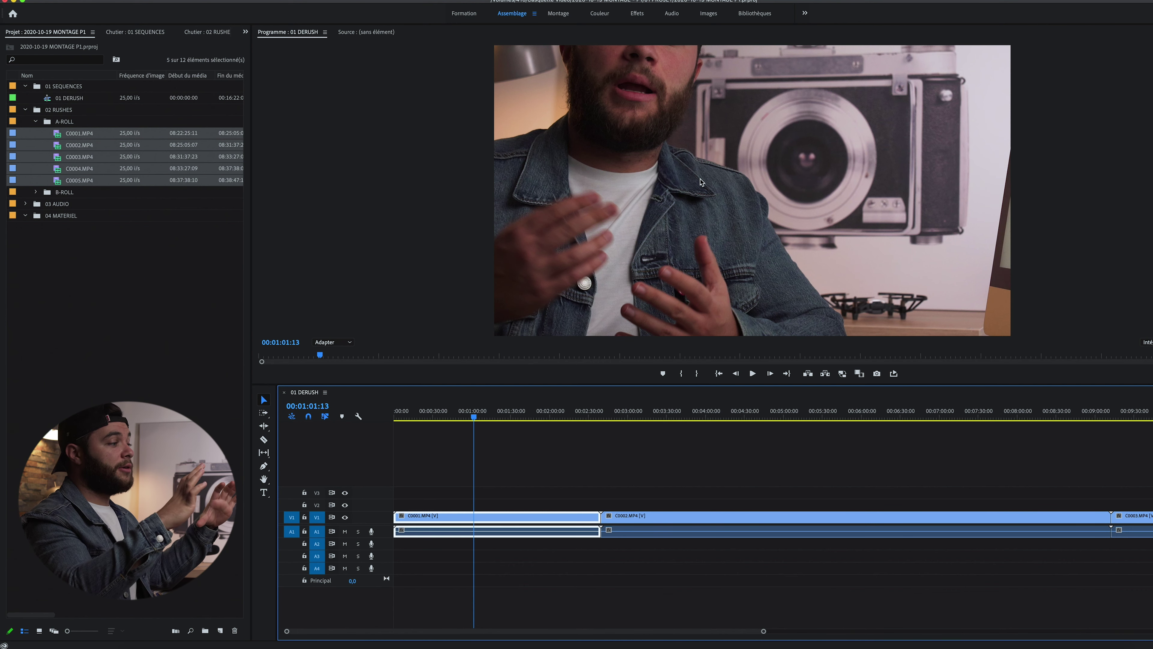
# - Apply Ajuster à la taille de l'image to all five video clips in the sequence and check the new framing
pyautogui.press('\\')
pyautogui.moveTo(460, 486); pyautogui.dragTo(1037, 580)
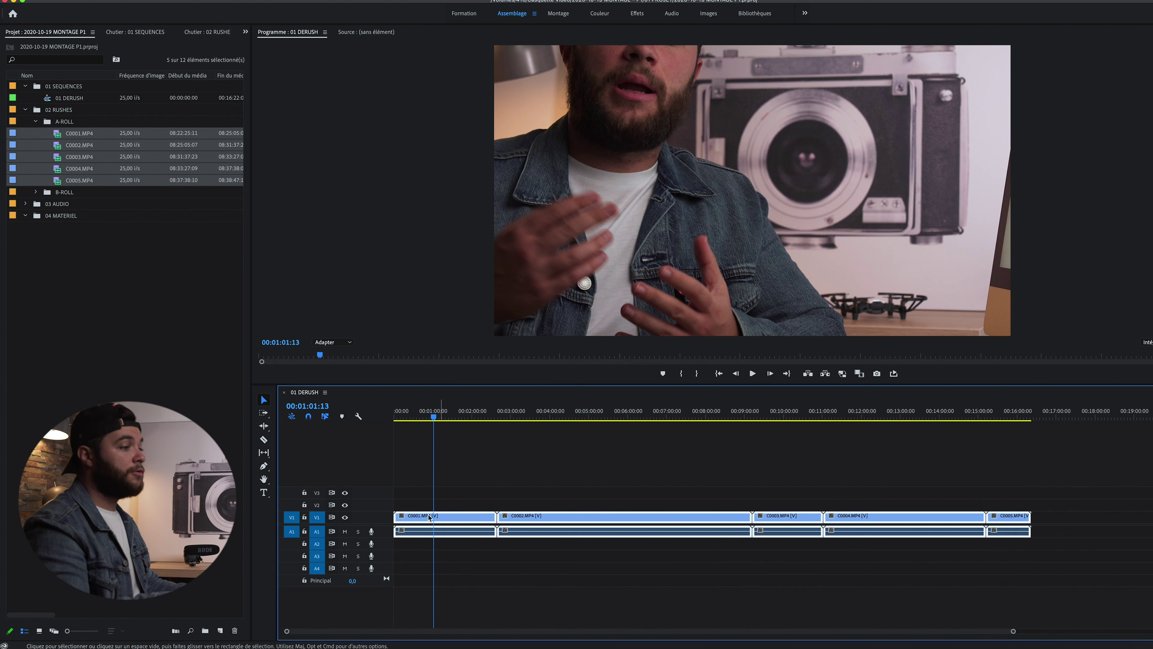
pyautogui.rightClick(460, 523)
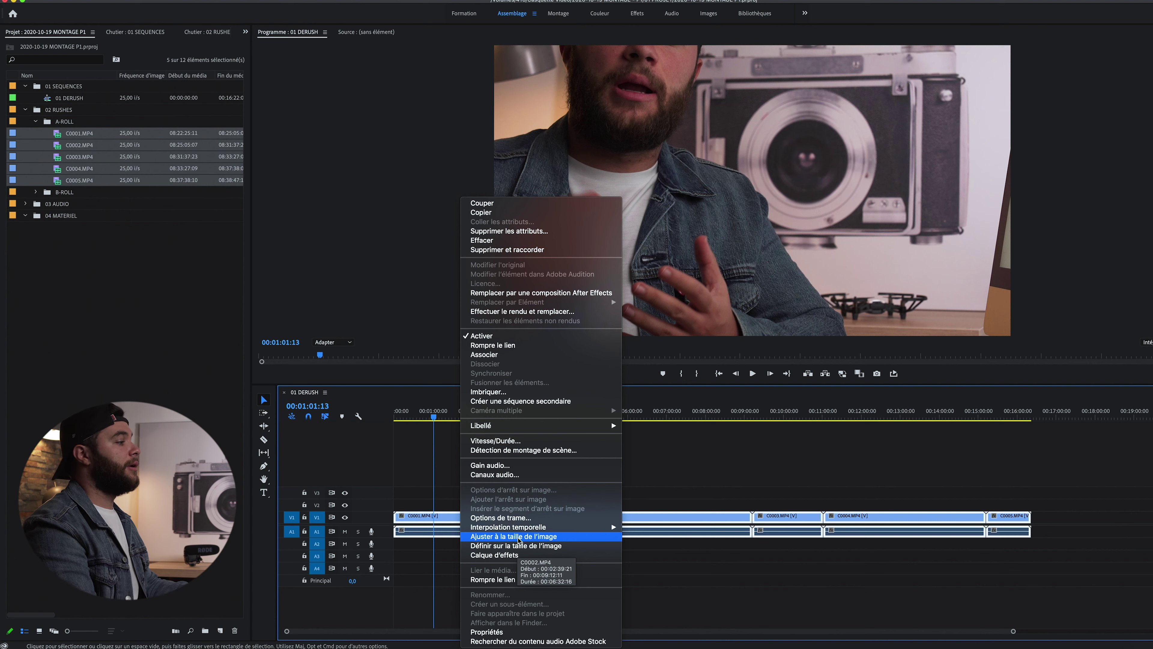
pyautogui.click(513, 536)
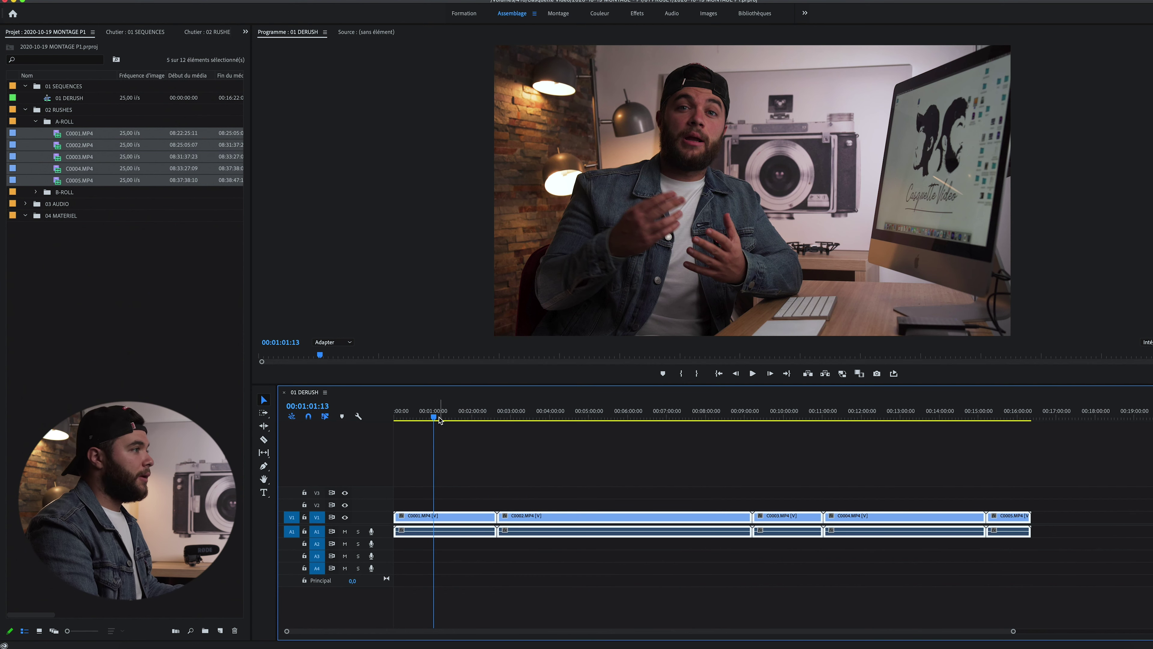
pyautogui.moveTo(439, 419); pyautogui.dragTo(450, 417)
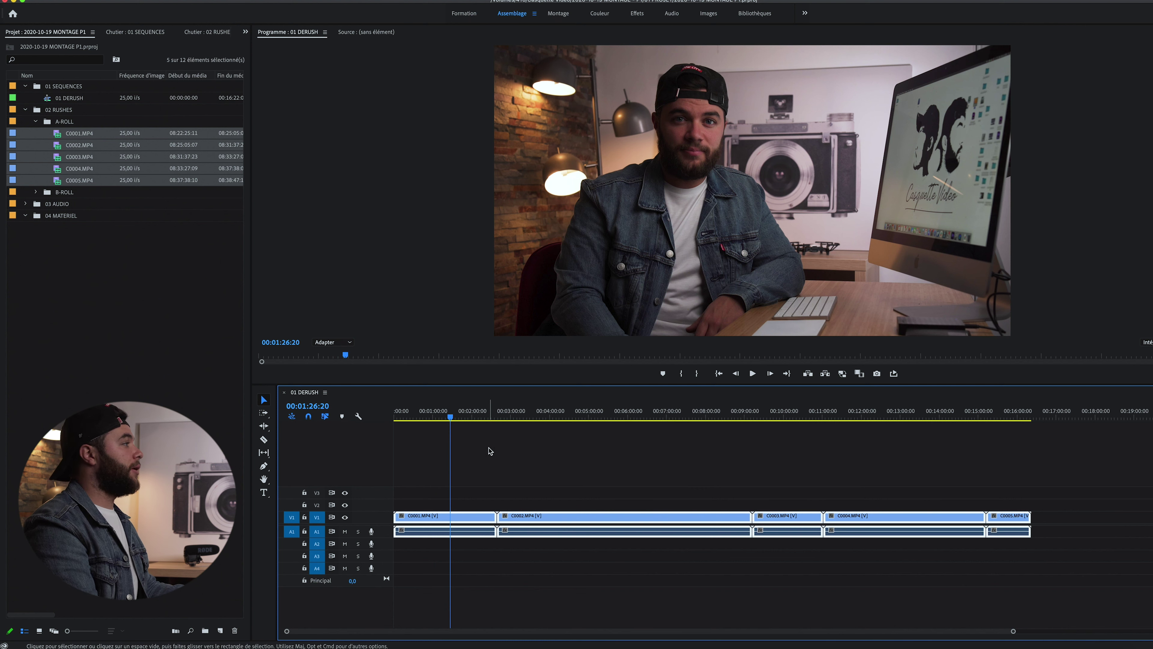
# - Collapse the A-ROLL bin, expand 03 AUDIO, and place the ZOOM0001 to ZOOM0005 bins at the start of track A2
pyautogui.click(36, 121)
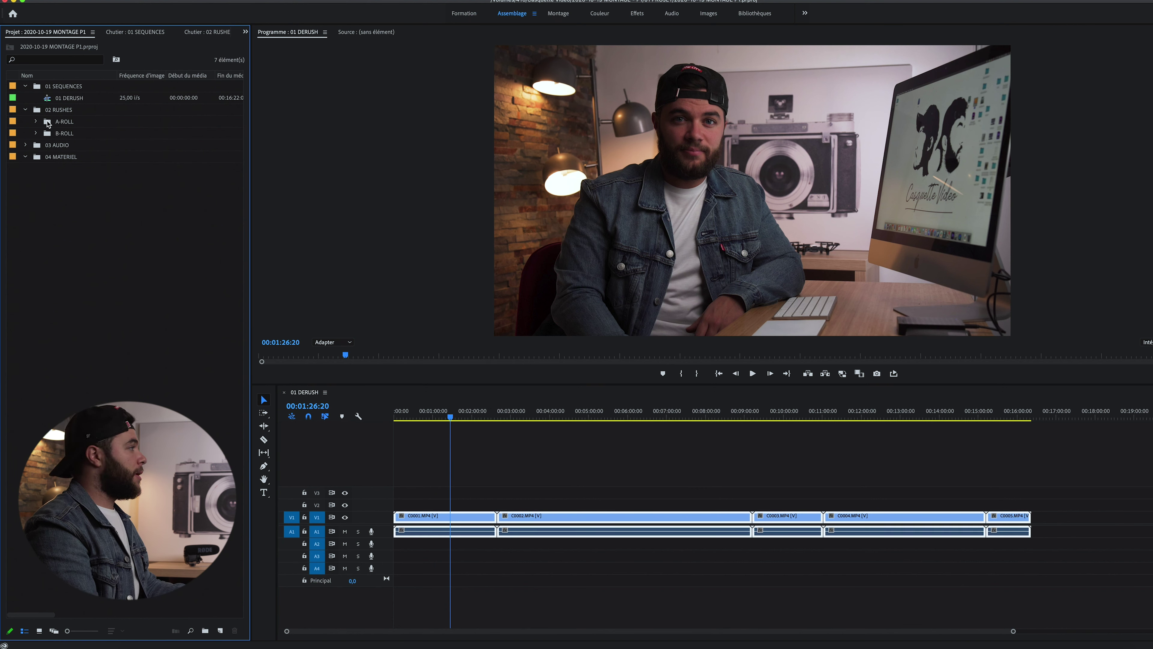
pyautogui.click(26, 146)
pyautogui.click(67, 160)
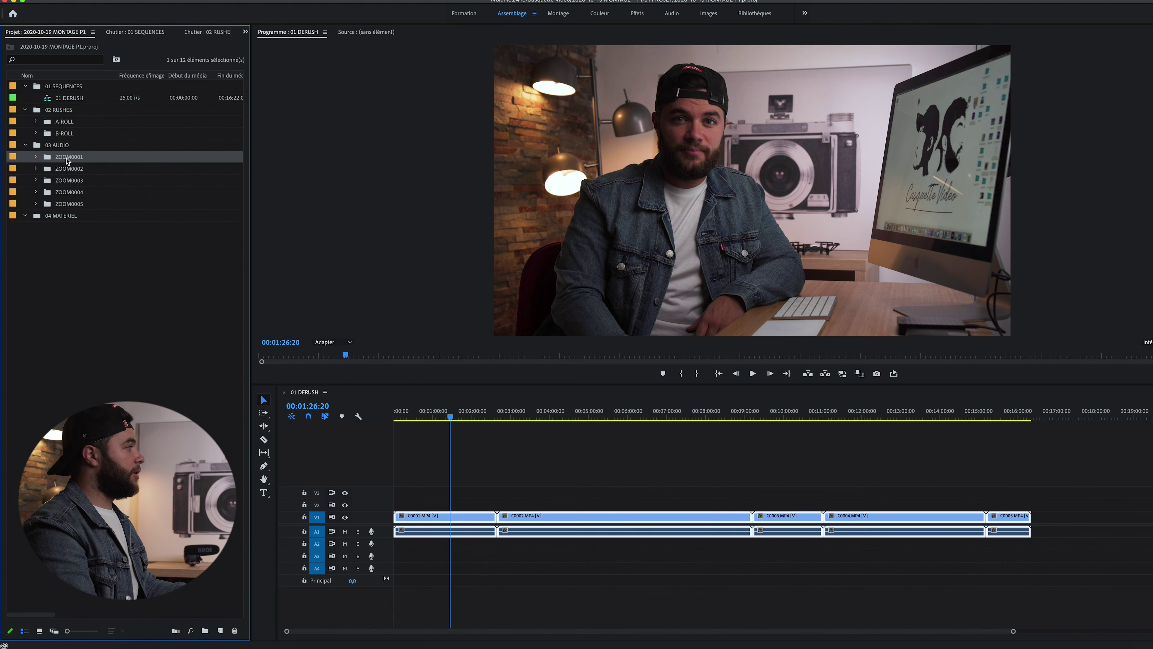
pyautogui.keyDown('shift'); pyautogui.click(63, 205); pyautogui.keyUp('shift')
pyautogui.moveTo(63, 183)
pyautogui.mouseDown()
pyautogui.moveTo(311, 521)
pyautogui.moveTo(397, 545)
pyautogui.mouseUp()
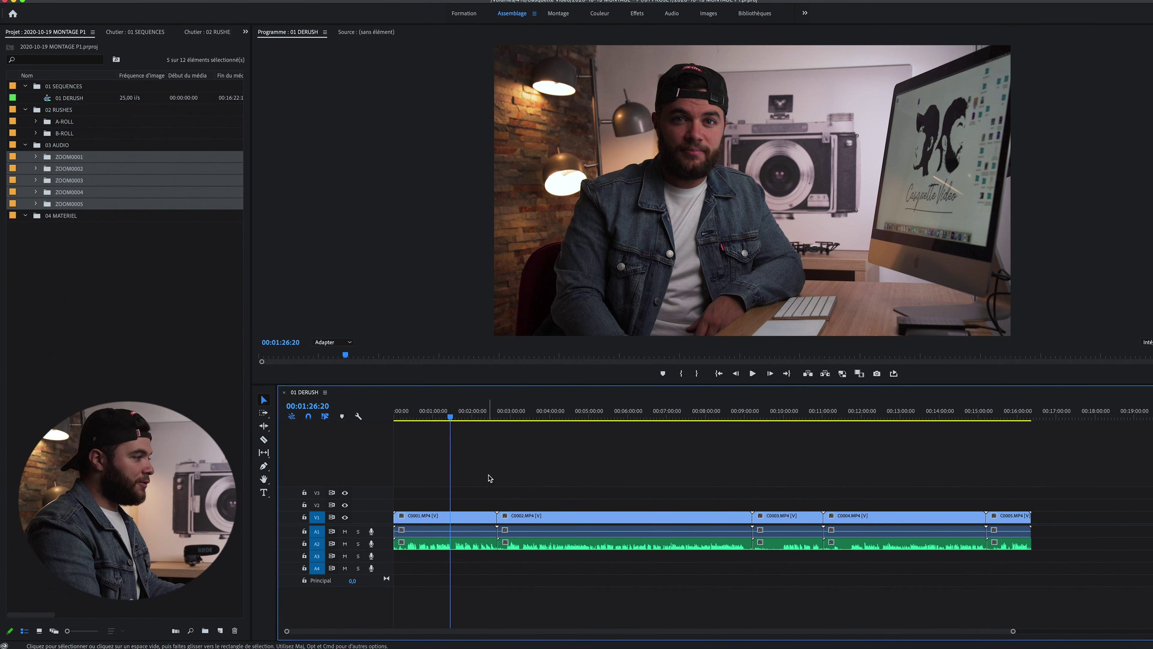
# - Play the C0001.MP4 section from about 00:01:12 to check how picture and recorder sound line up
pyautogui.press('=')
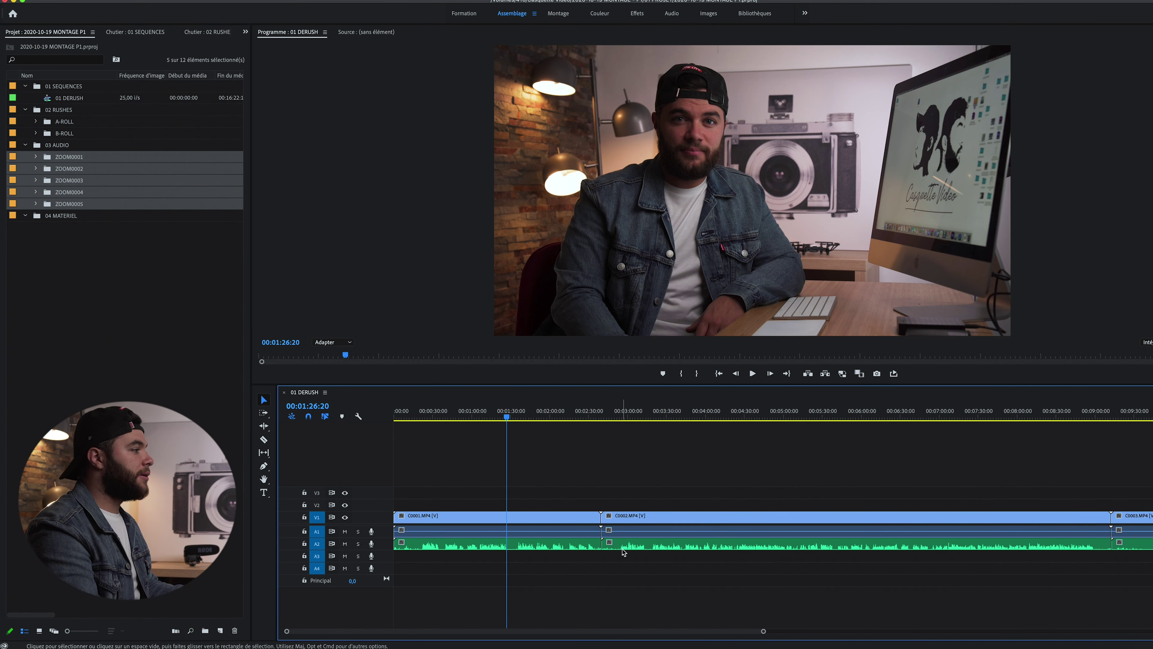
pyautogui.click(488, 417)
pyautogui.press('space')
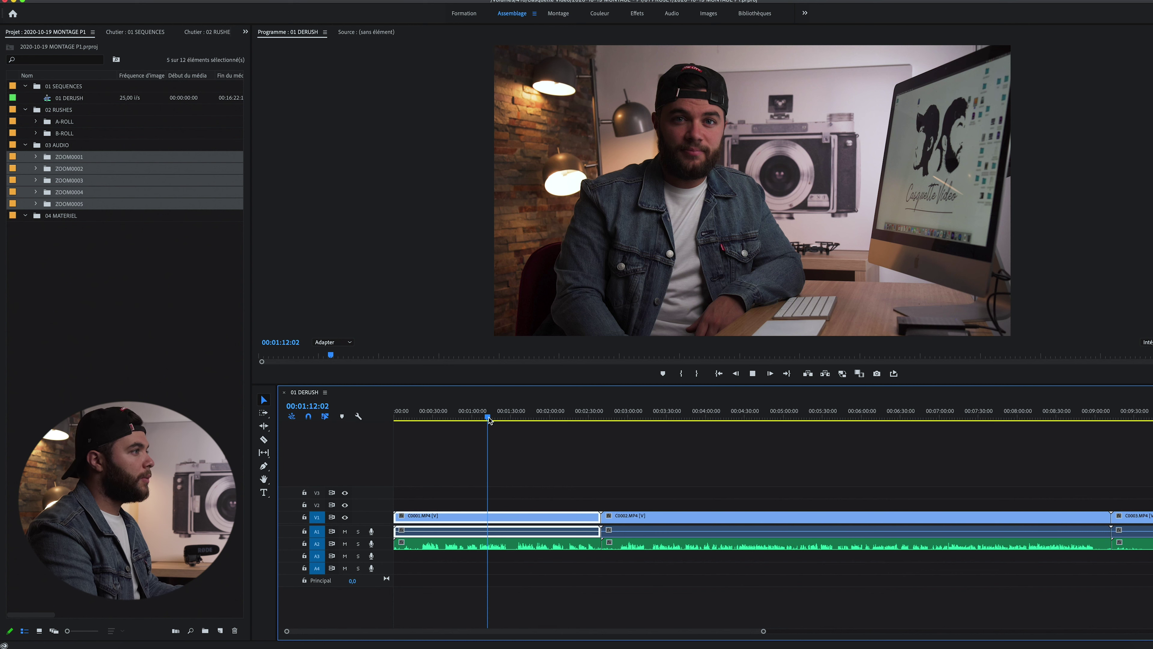
pyautogui.press('space')
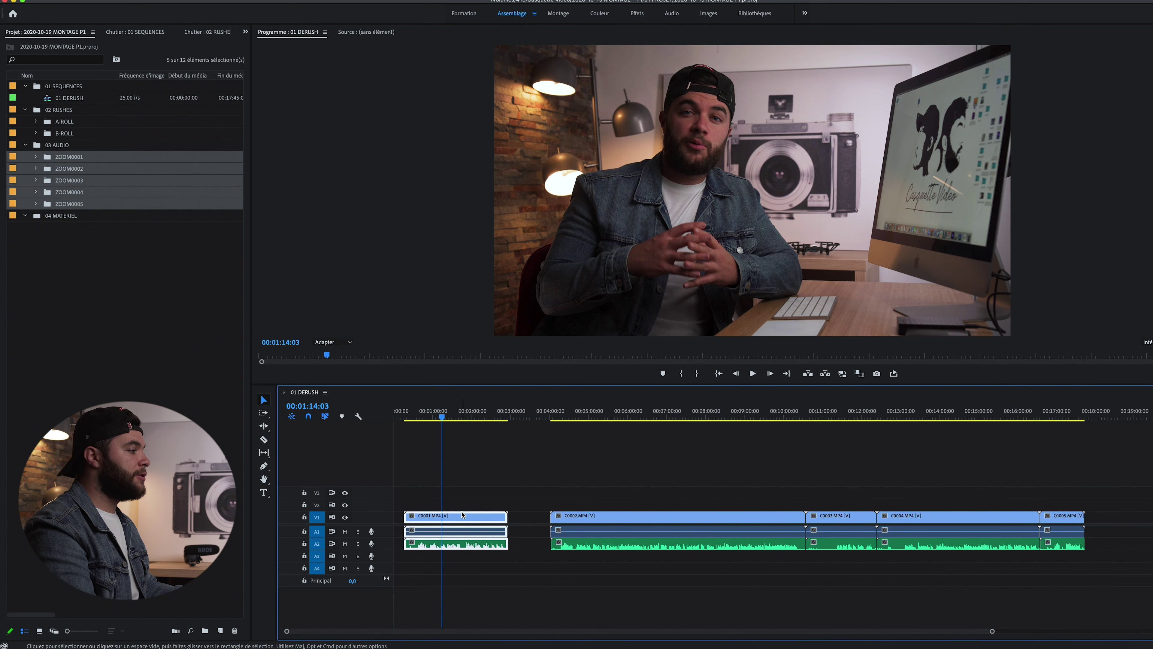
# - Synchronise the C0001.MP4 clip with its recorder audio on track A2
pyautogui.rightClick(452, 519)
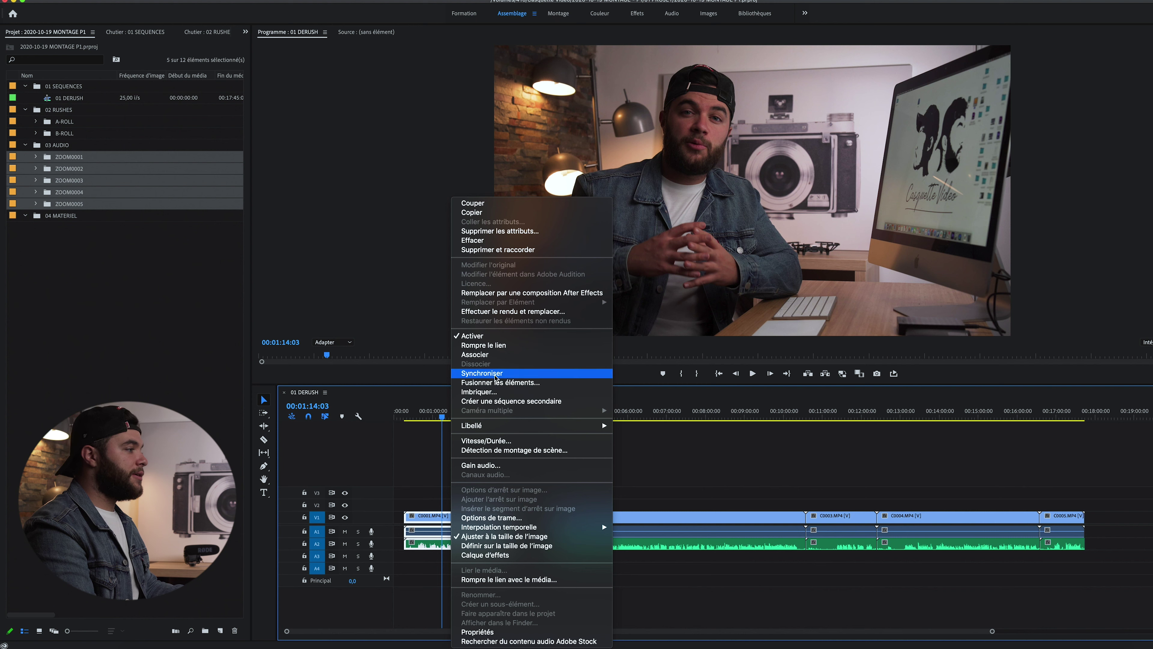
pyautogui.click(495, 373)
pyautogui.click(557, 349)
pyautogui.click(648, 377)
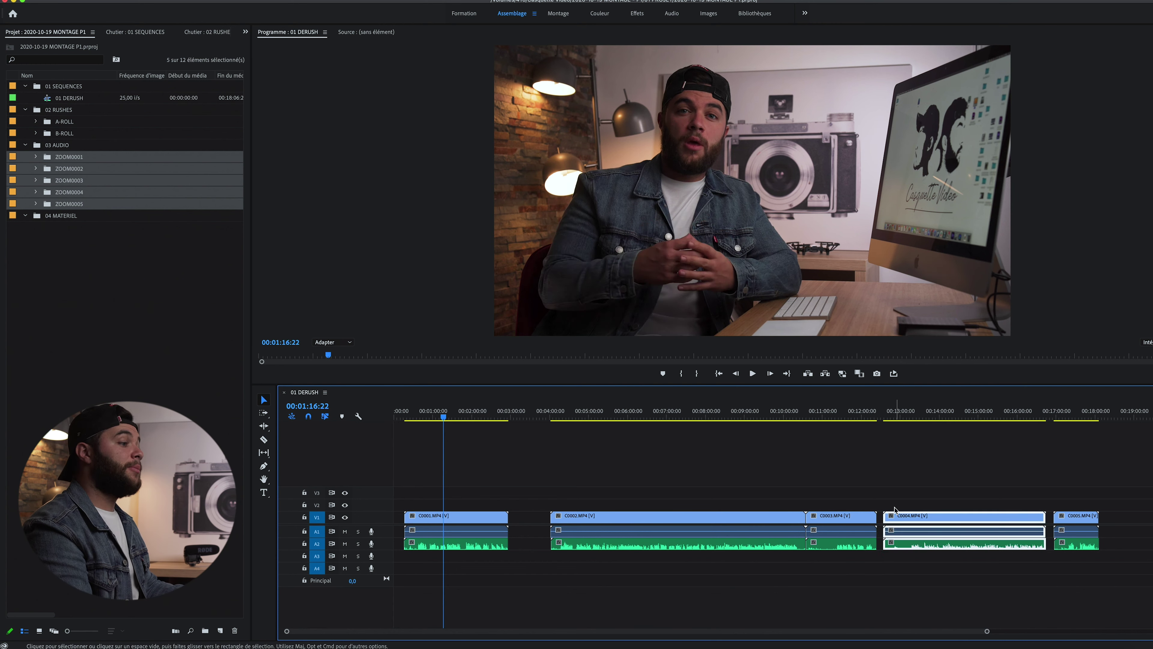
# - Synchronise the C0002.MP4 and C0003.MP4 clips with their recorder audio on track A2
pyautogui.click(607, 518)
pyautogui.rightClick(608, 517)
pyautogui.click(658, 377)
pyautogui.click(649, 373)
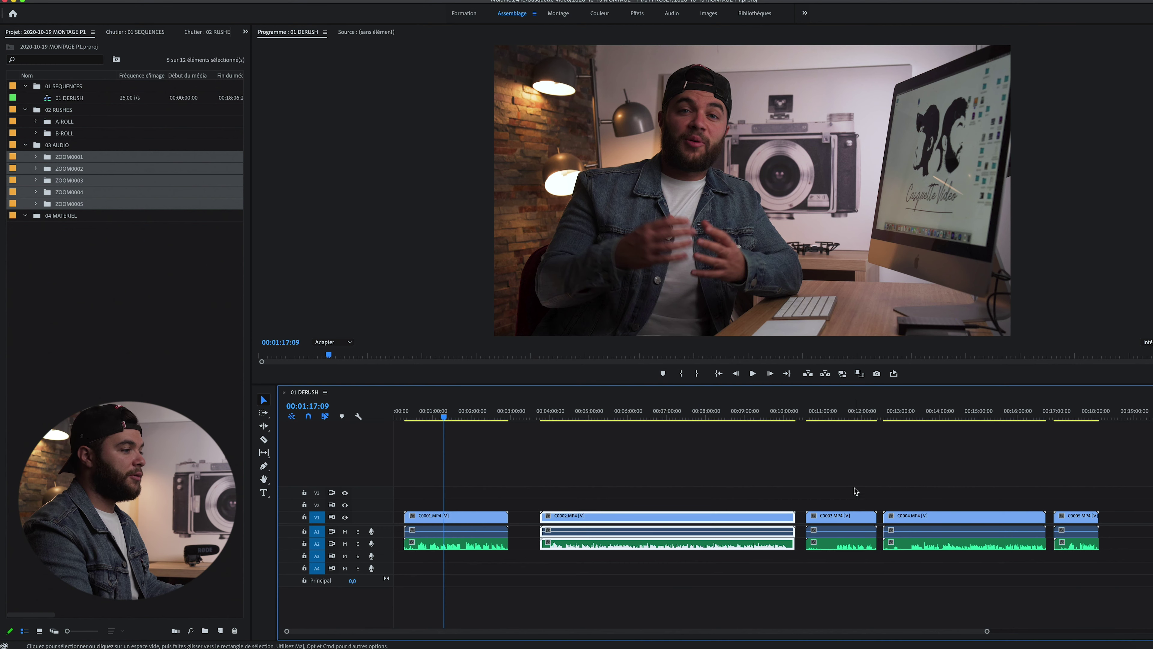
pyautogui.click(833, 517)
pyautogui.rightClick(833, 517)
pyautogui.click(931, 374)
pyautogui.press('Return')
# - Synchronise the C0004.MP4 and C0005.MP4 clips with their recorder audio on track A2
pyautogui.click(934, 520)
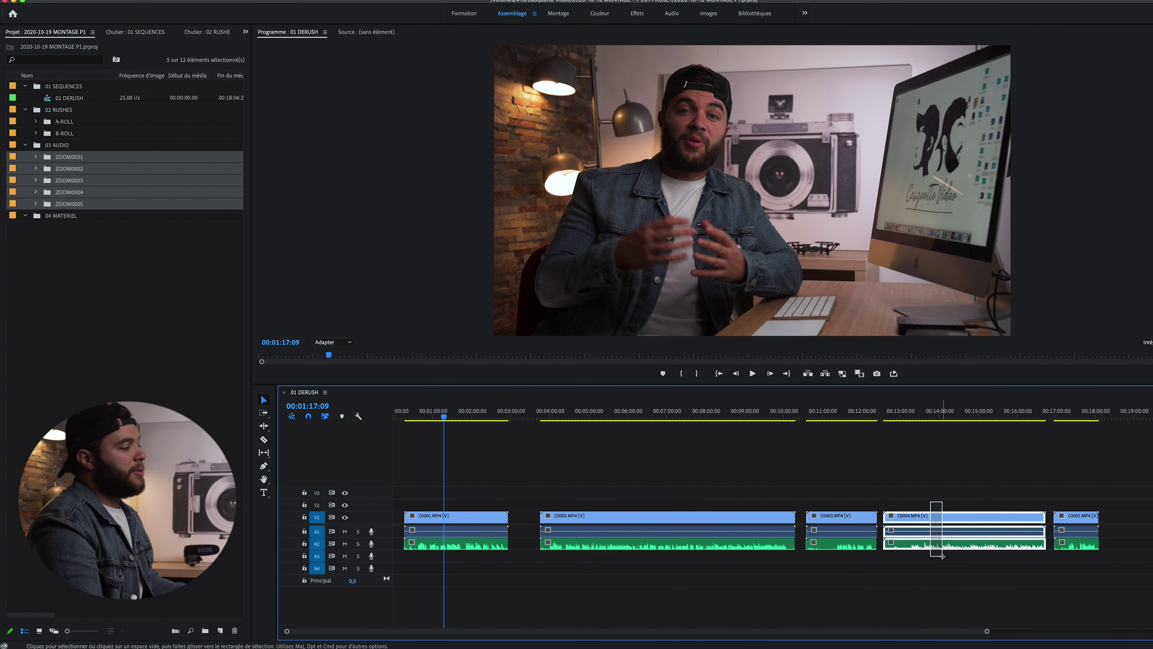
pyautogui.rightClick(934, 520)
pyautogui.click(953, 374)
pyautogui.press('Return')
pyautogui.click(1075, 516)
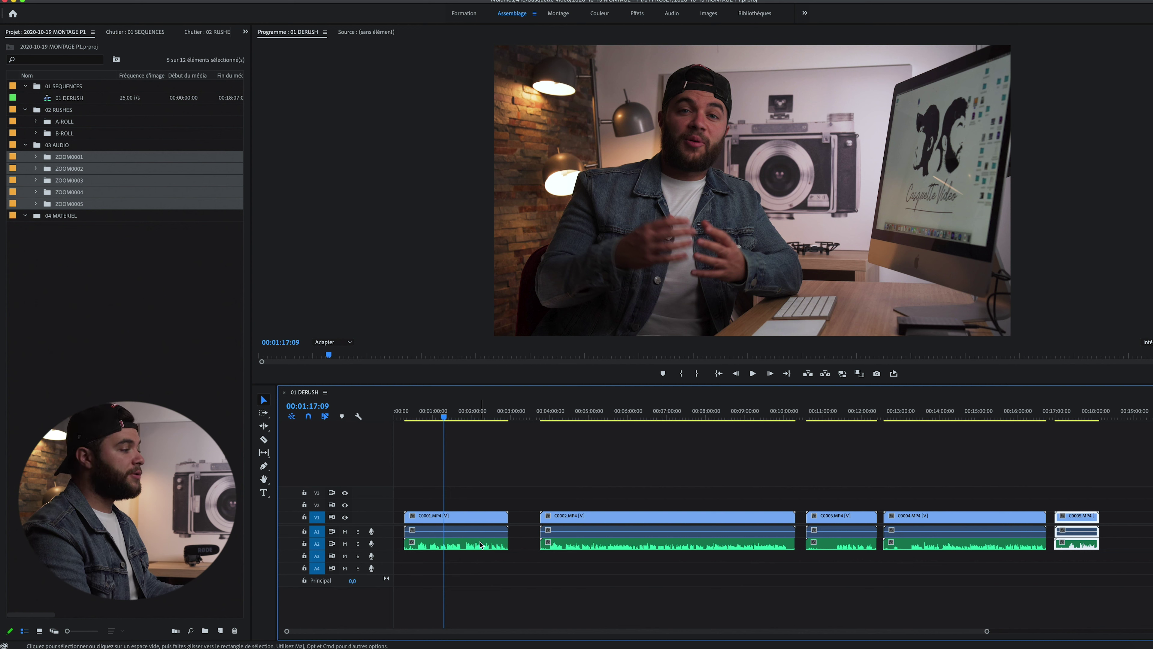
# - Check the synchronised playback briefly, and break the link between video and camera audio on all five clips
pyautogui.press('space')
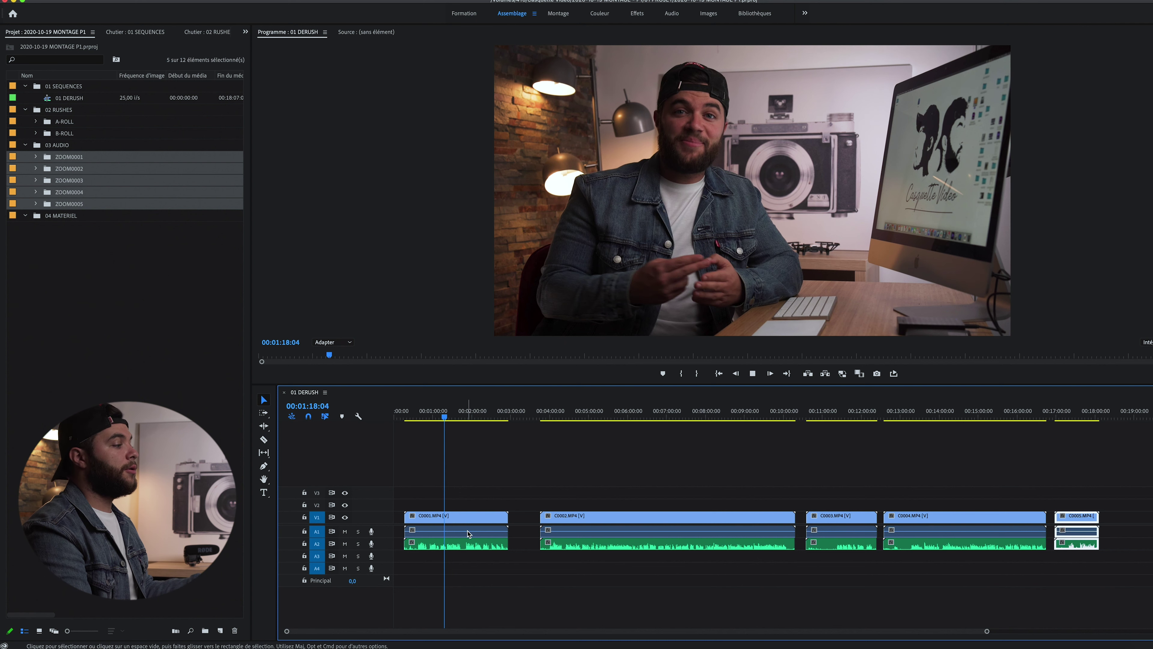
pyautogui.click(460, 536)
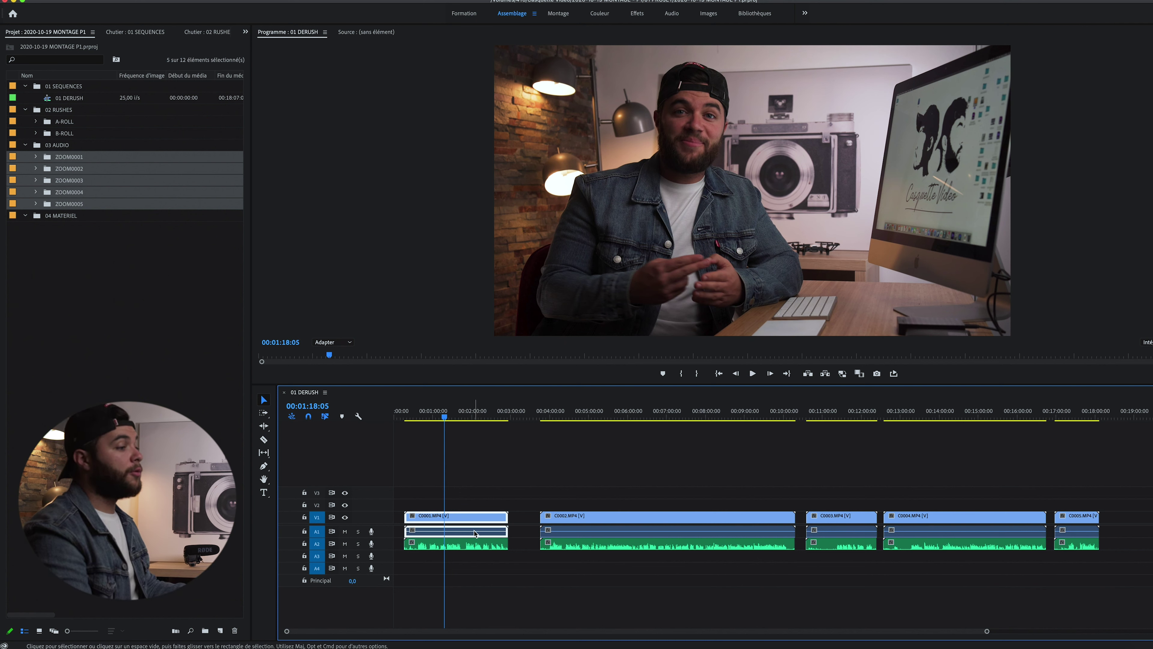
pyautogui.moveTo(1130, 517); pyautogui.dragTo(466, 529)
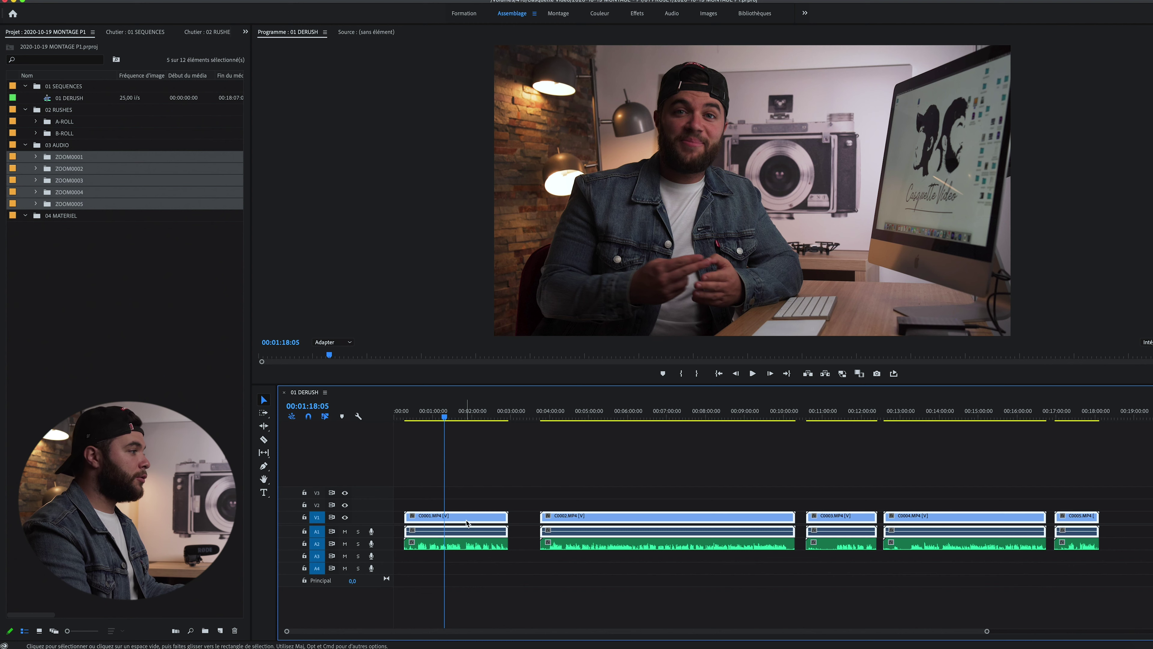
pyautogui.rightClick(466, 523)
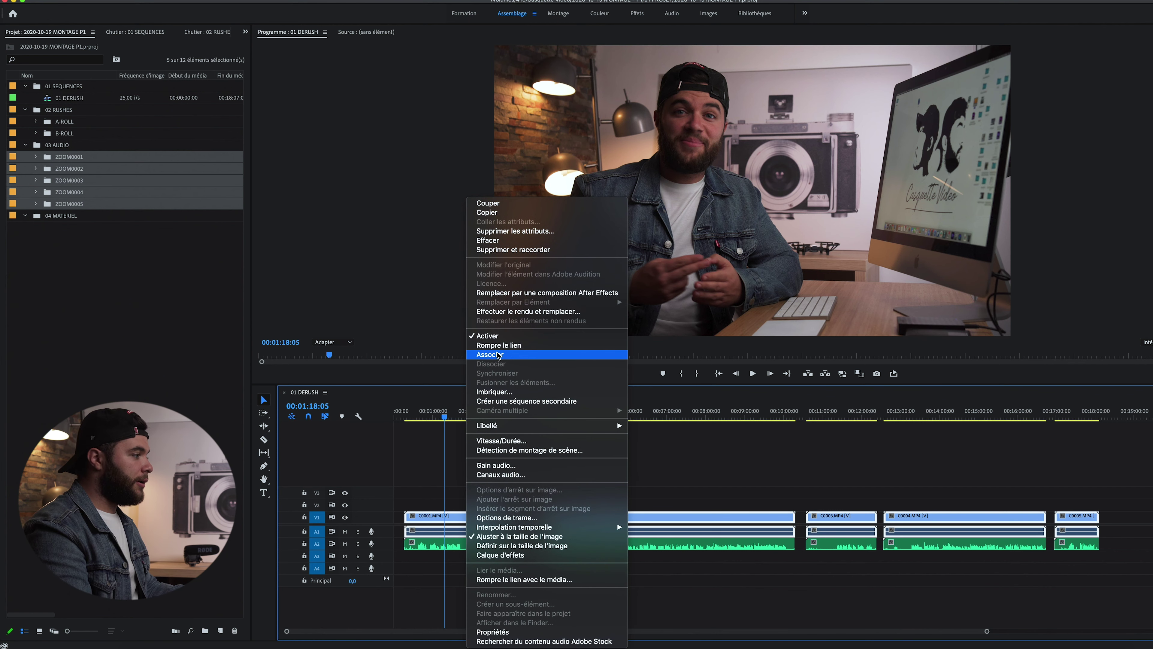
pyautogui.click(504, 347)
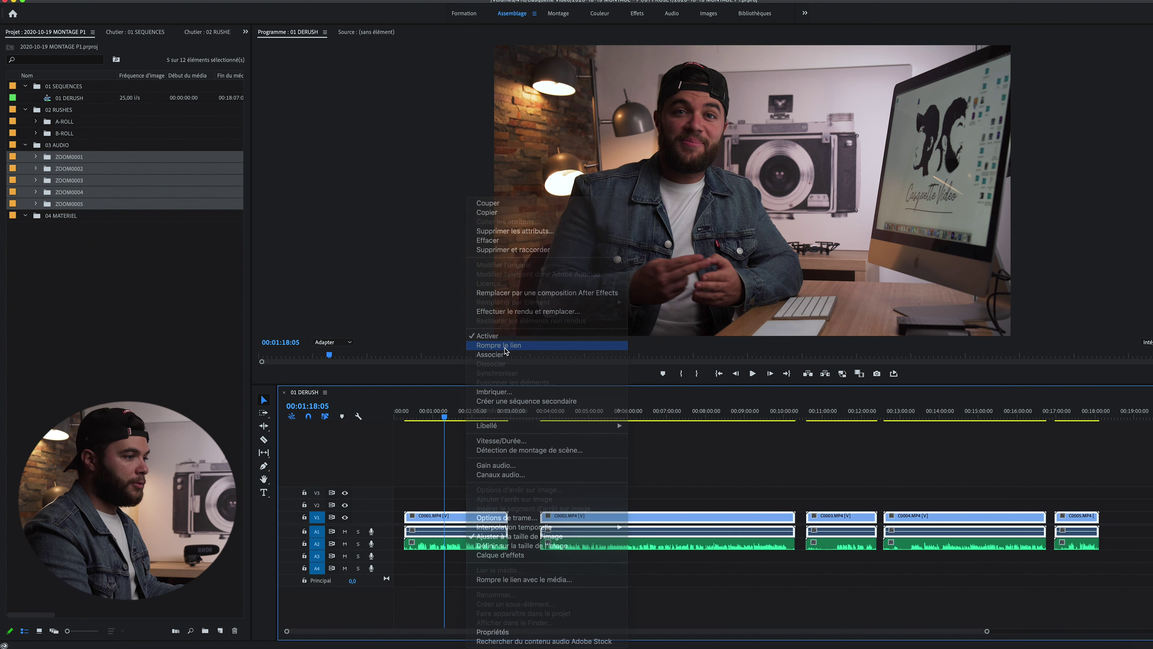
# - Delete the camera audio of all five clips from track A1
pyautogui.click(1124, 535)
pyautogui.moveTo(1111, 535); pyautogui.dragTo(413, 534)
pyautogui.press('Delete')
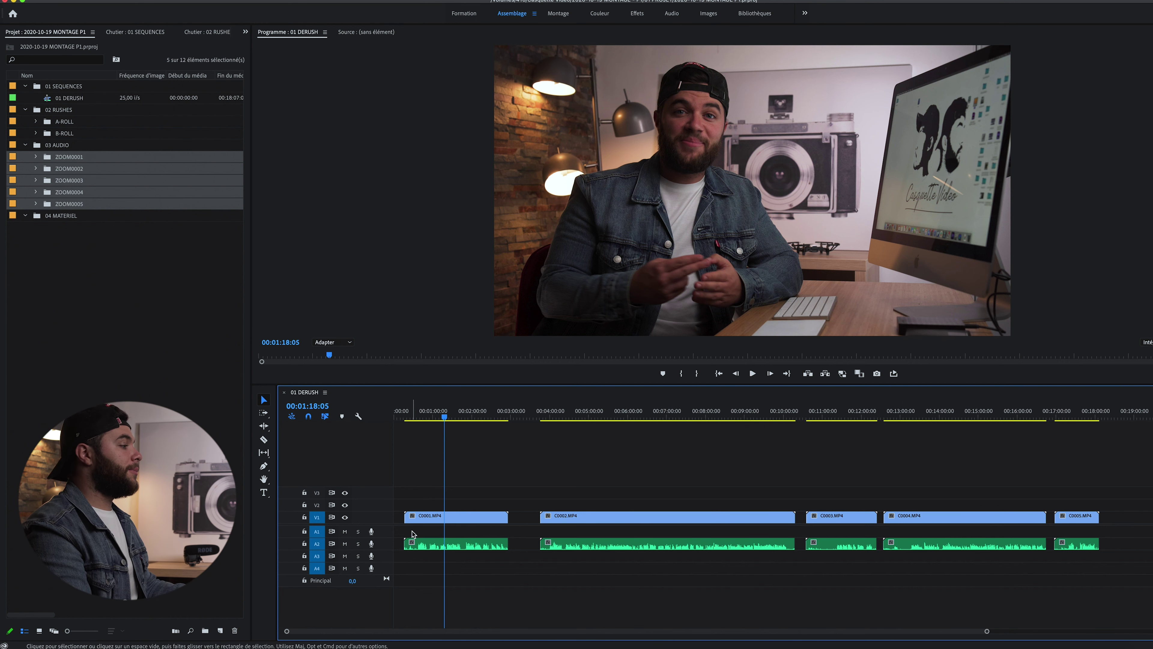
# - Link the C0001.MP4 video to its recorder audio on track A2
pyautogui.click(423, 520)
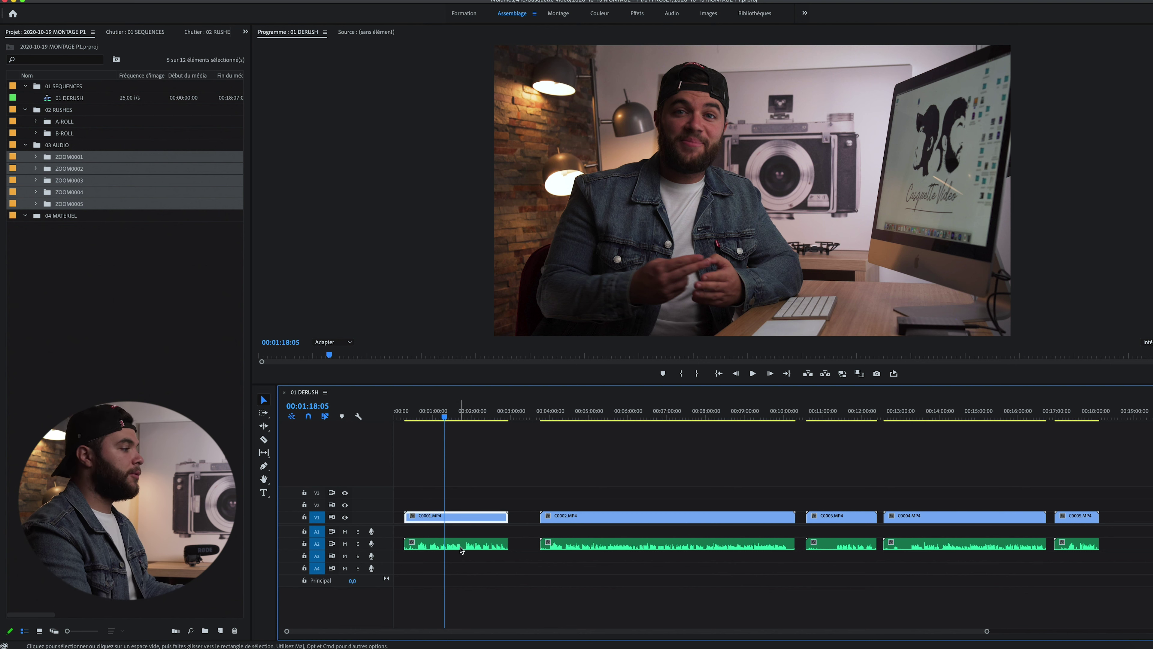
pyautogui.keyDown('shift'); pyautogui.click(447, 545); pyautogui.keyUp('shift')
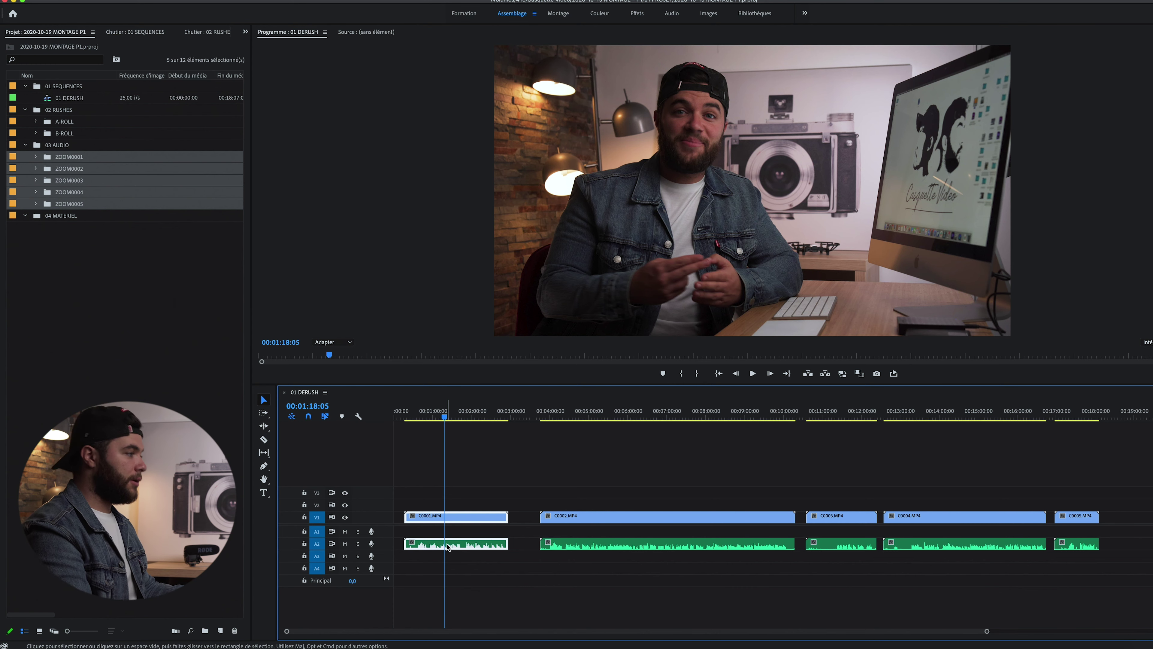
pyautogui.rightClick(463, 519)
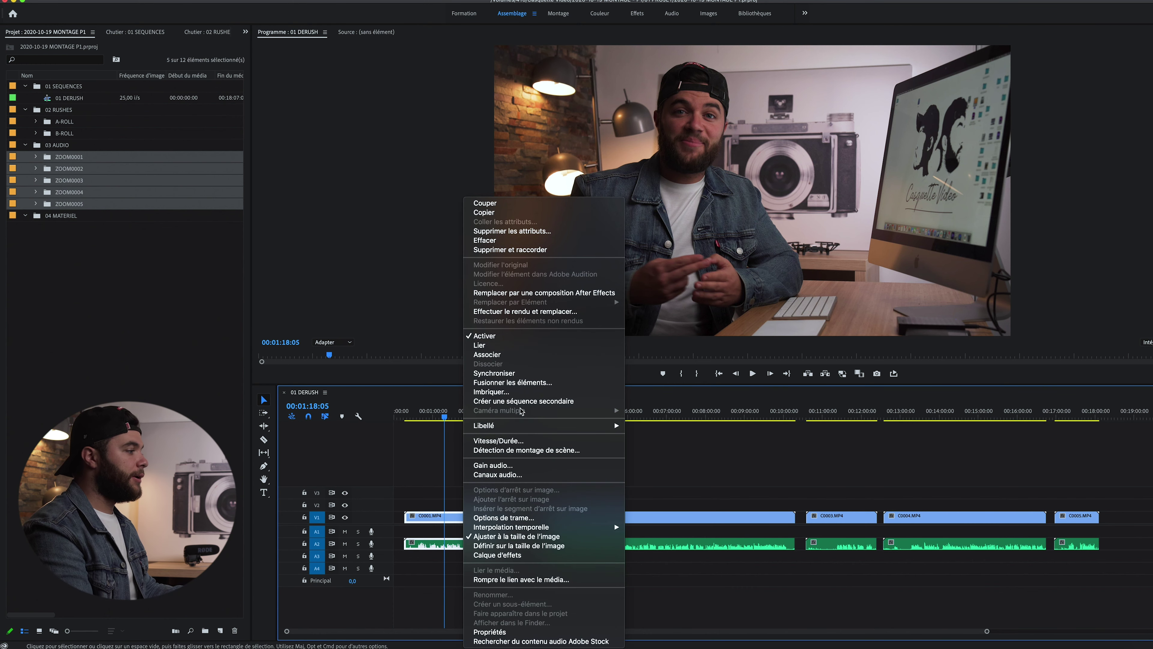
pyautogui.click(494, 347)
# - Play parts of the linked C0001.MP4 clip, try cutting it at 00:00:54:01, and undo the cut
pyautogui.click(408, 417)
pyautogui.press('space')
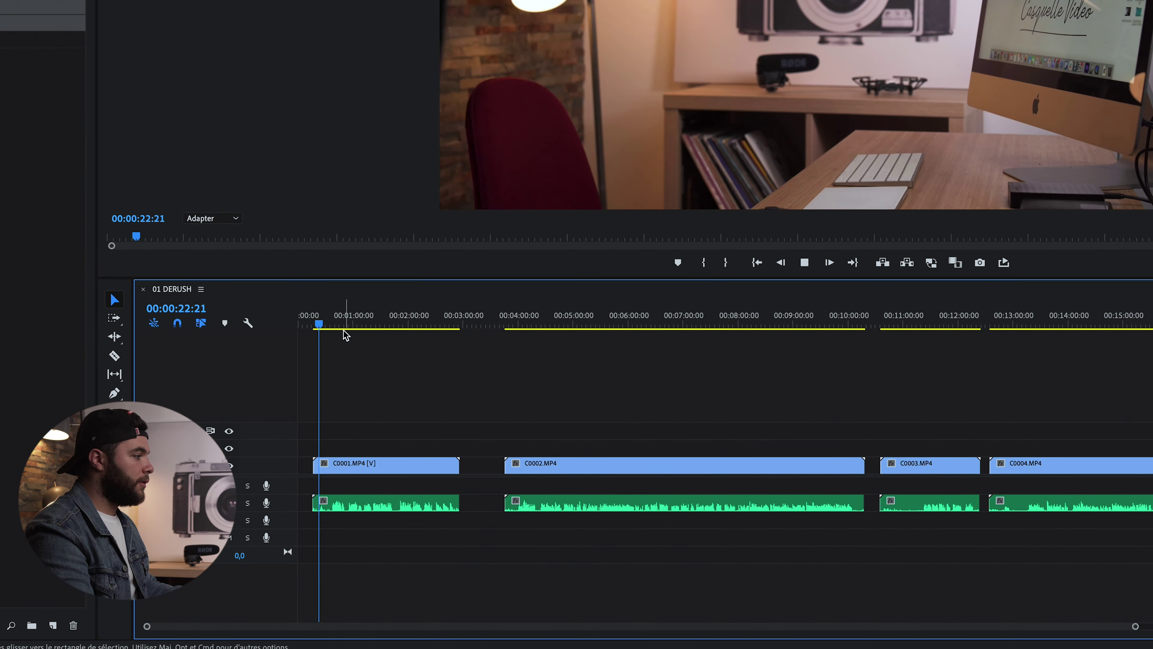
pyautogui.click(348, 324)
pyautogui.press('space')
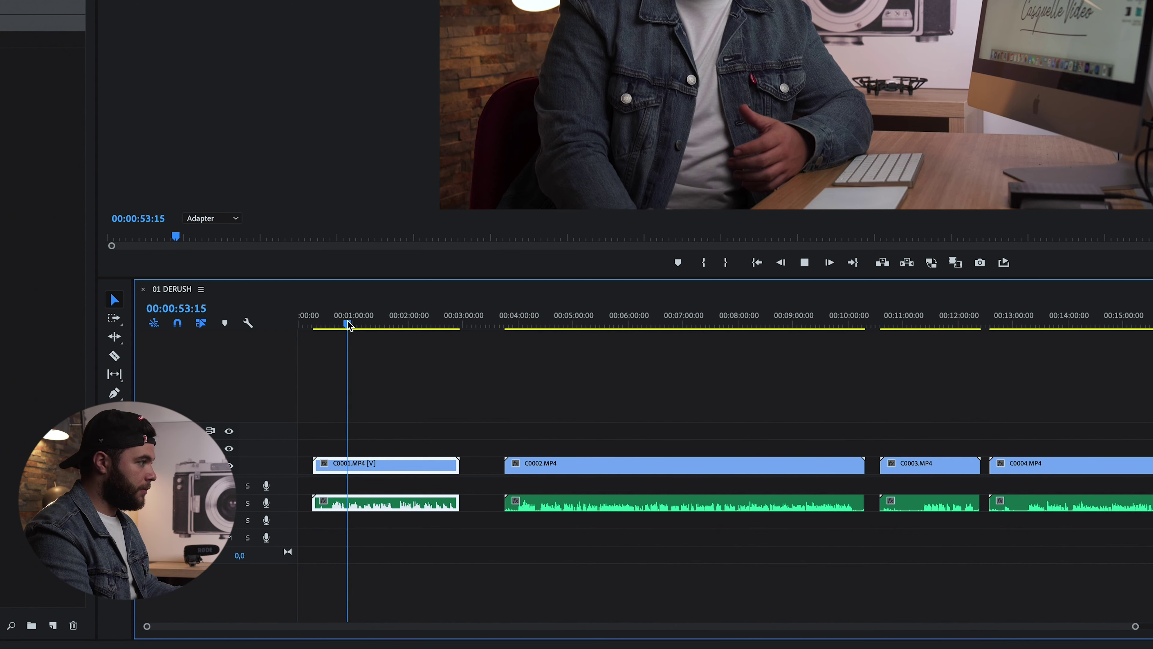
pyautogui.press('super+k')
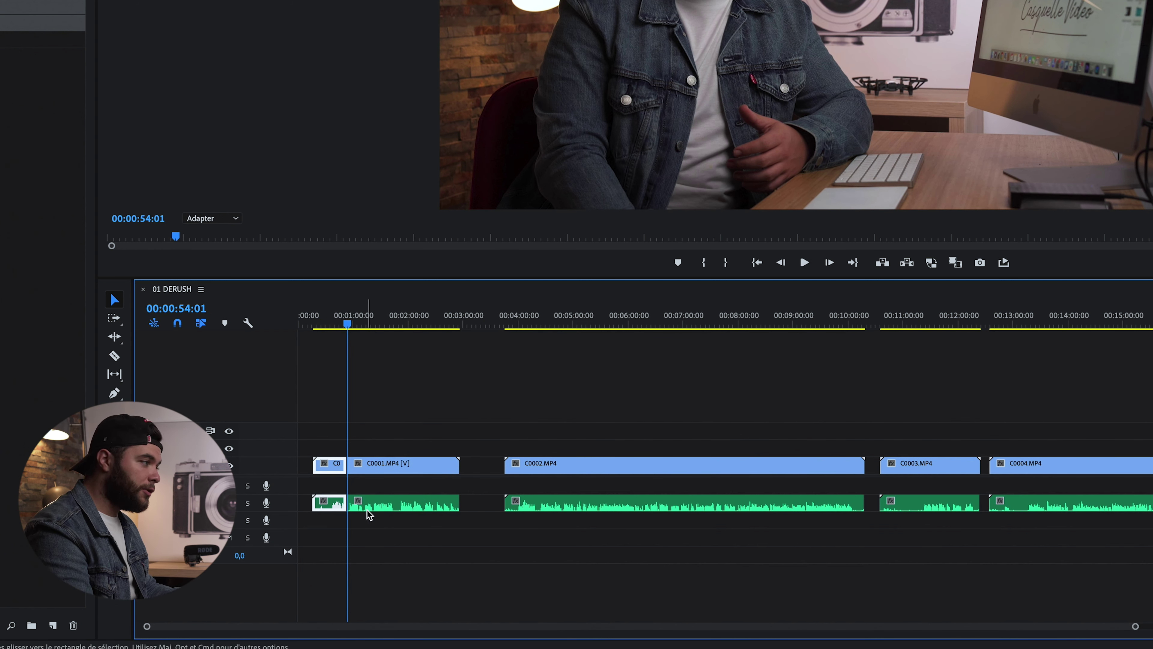
pyautogui.press('super+z')
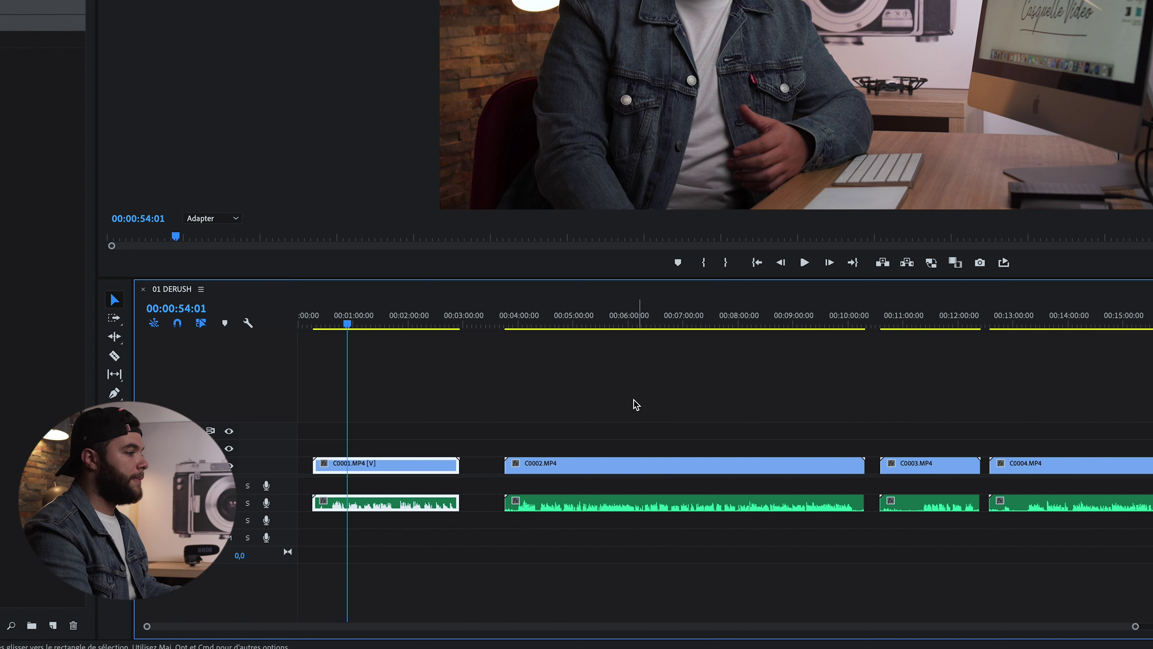
# - Link the C0002.MP4 video to its recorder audio on track A2
pyautogui.click(577, 454)
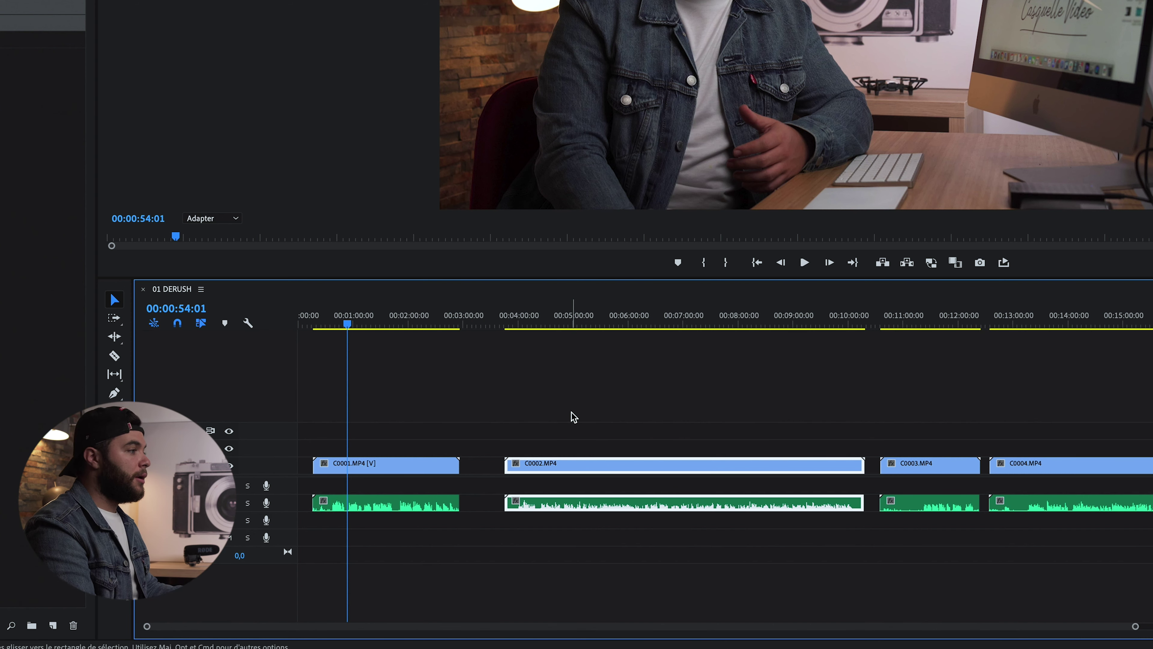
pyautogui.rightClick(571, 463)
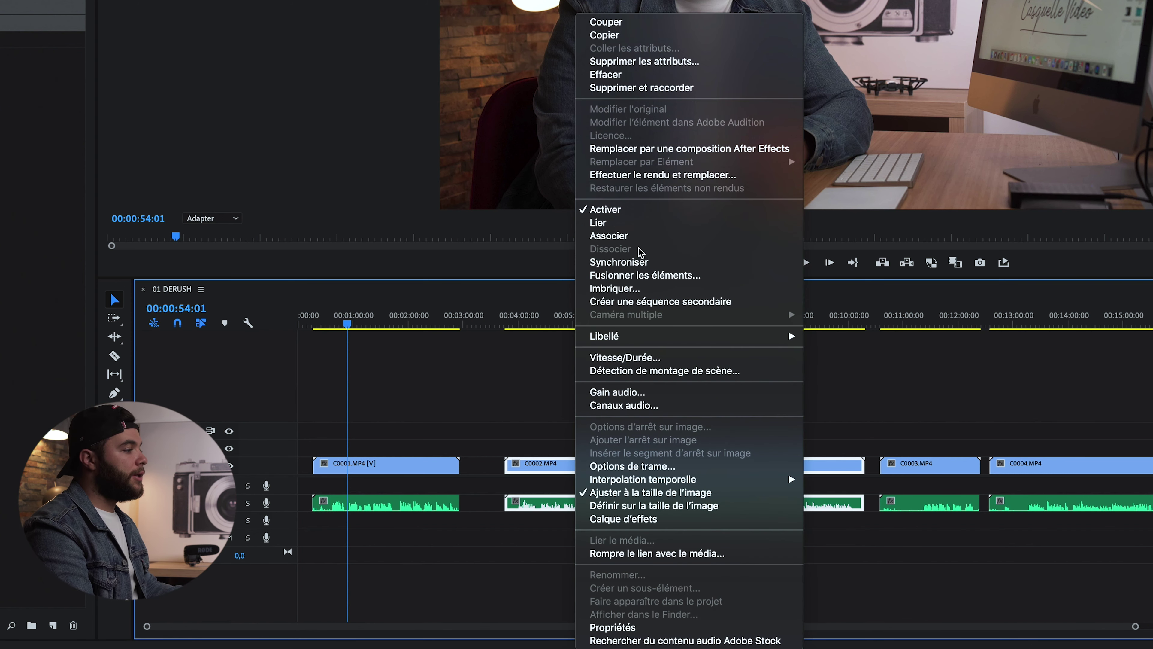
pyautogui.click(636, 236)
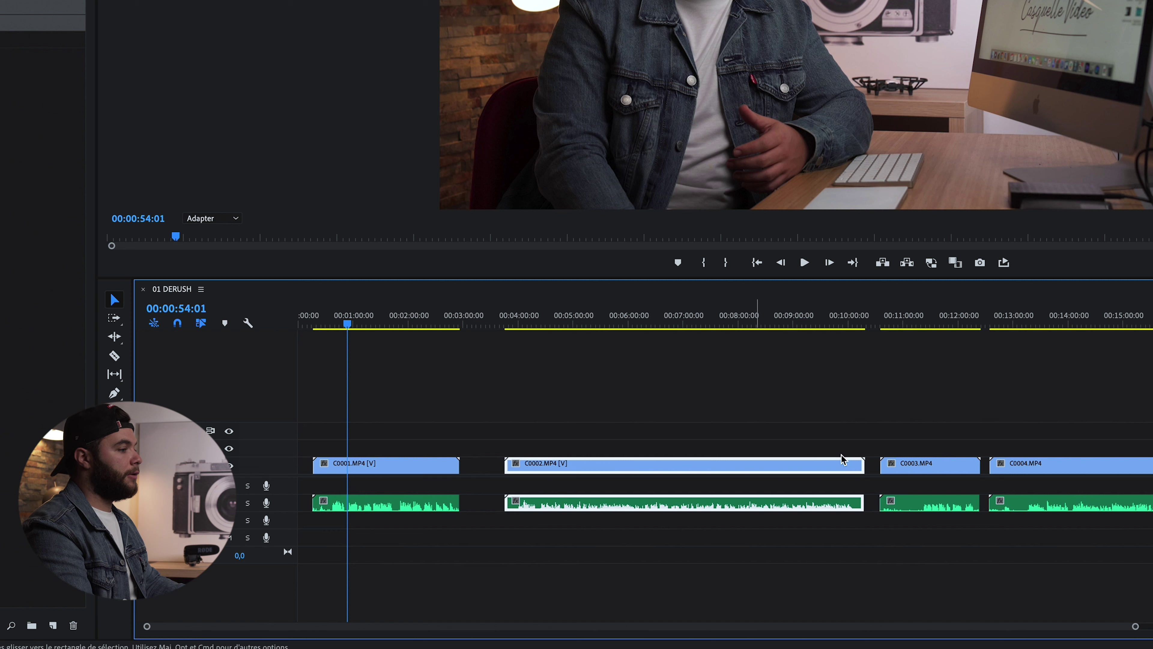
# - Link the C0003.MP4 and C0004.MP4 videos to their recorder audio on track A2, and clear the selection
pyautogui.moveTo(921, 439); pyautogui.dragTo(917, 546)
pyautogui.moveTo(1049, 425); pyautogui.dragTo(1056, 546)
pyautogui.press('super+shift+a')
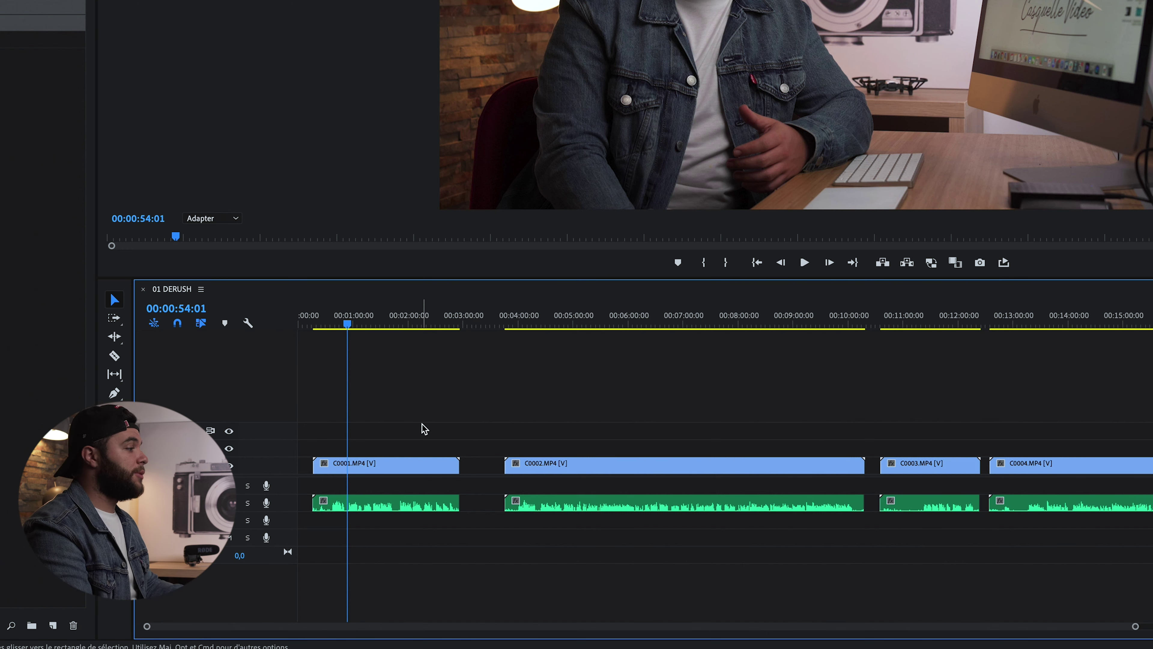
# - Try cutting the linked C0001.MP4 clip at 00:00:56:13 with the Razor tool, undo the cut, and return to the Selection tool
pyautogui.click(375, 466)
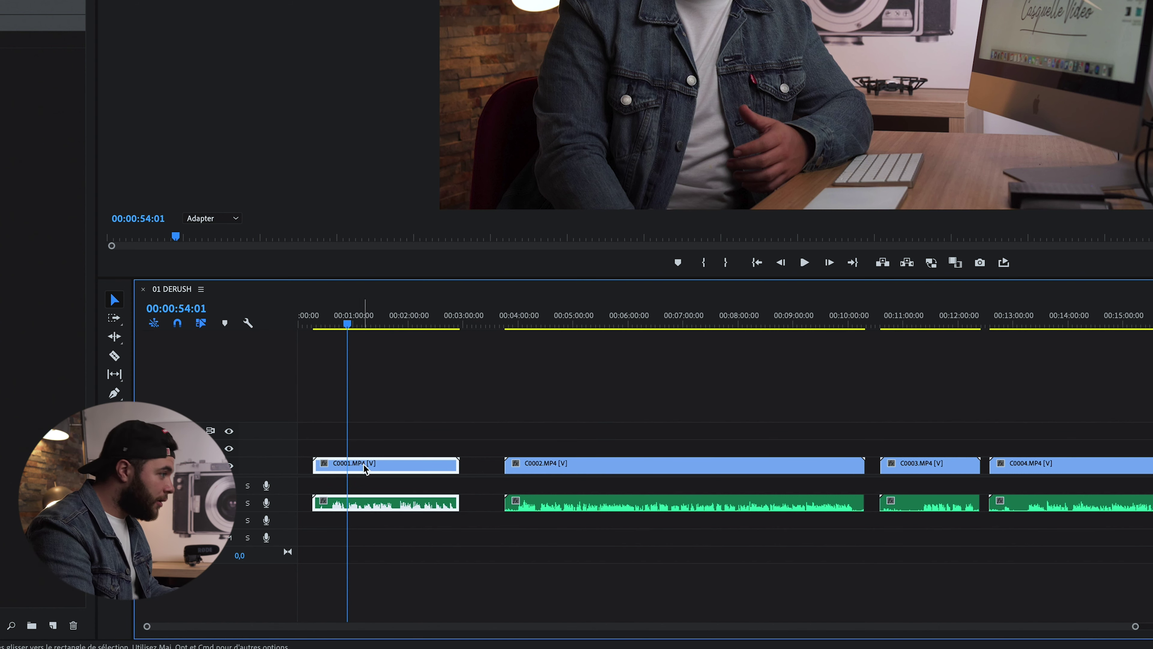
pyautogui.press('=')
pyautogui.press('=')
pyautogui.press('=')
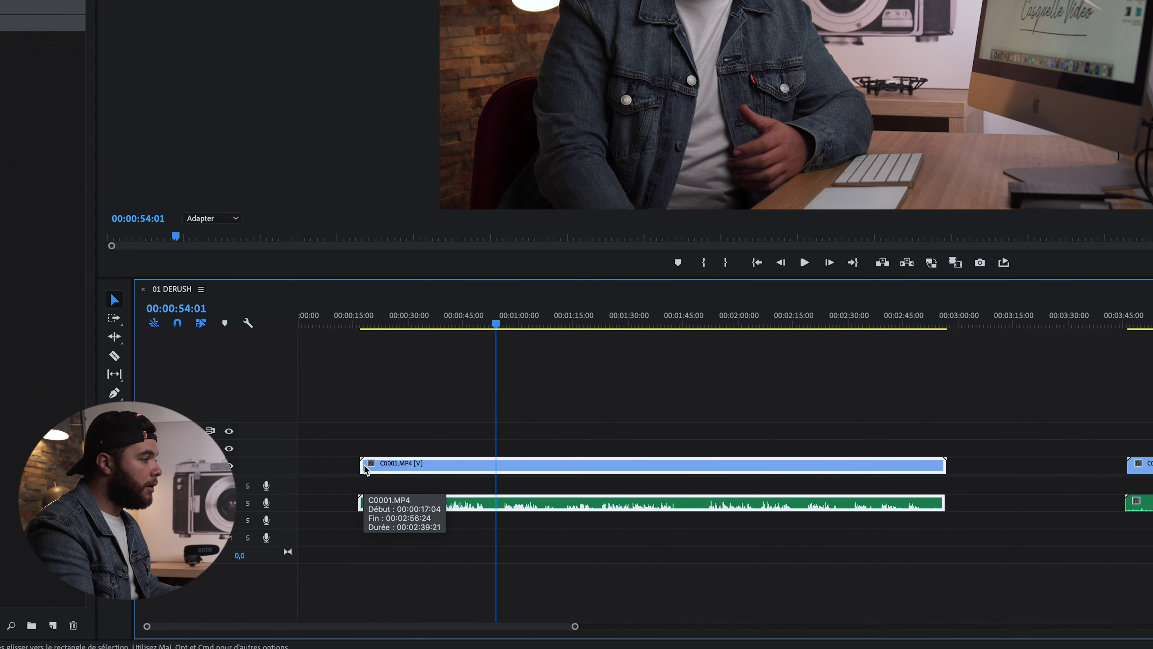
pyautogui.click(712, 325)
pyautogui.click(113, 357)
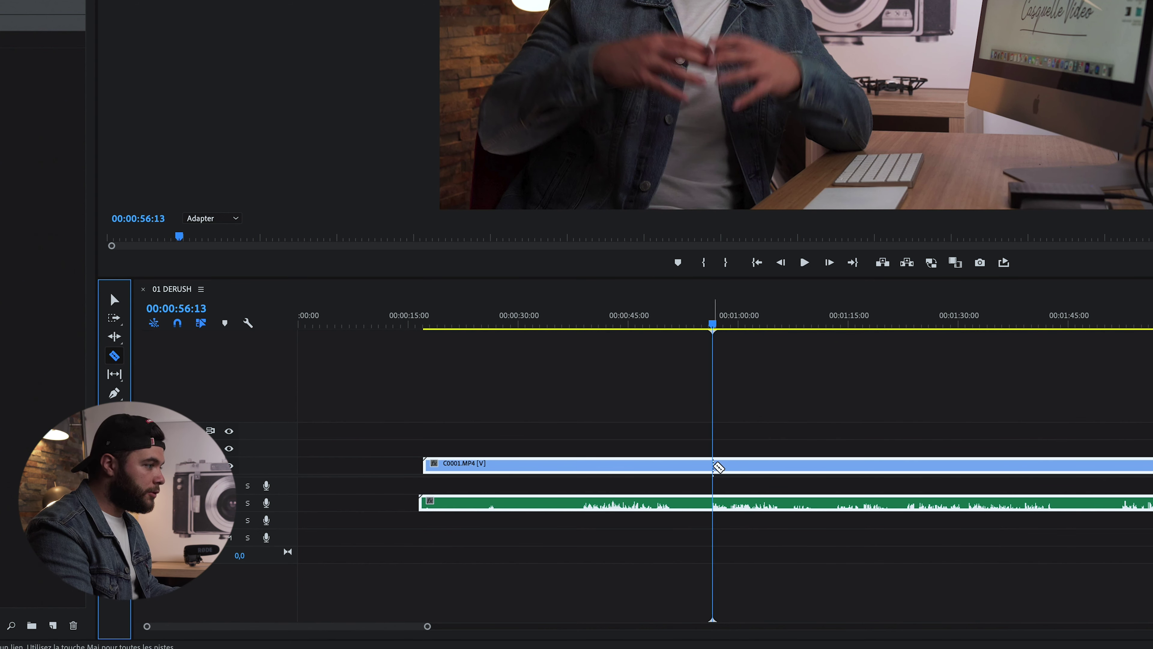
pyautogui.click(713, 468)
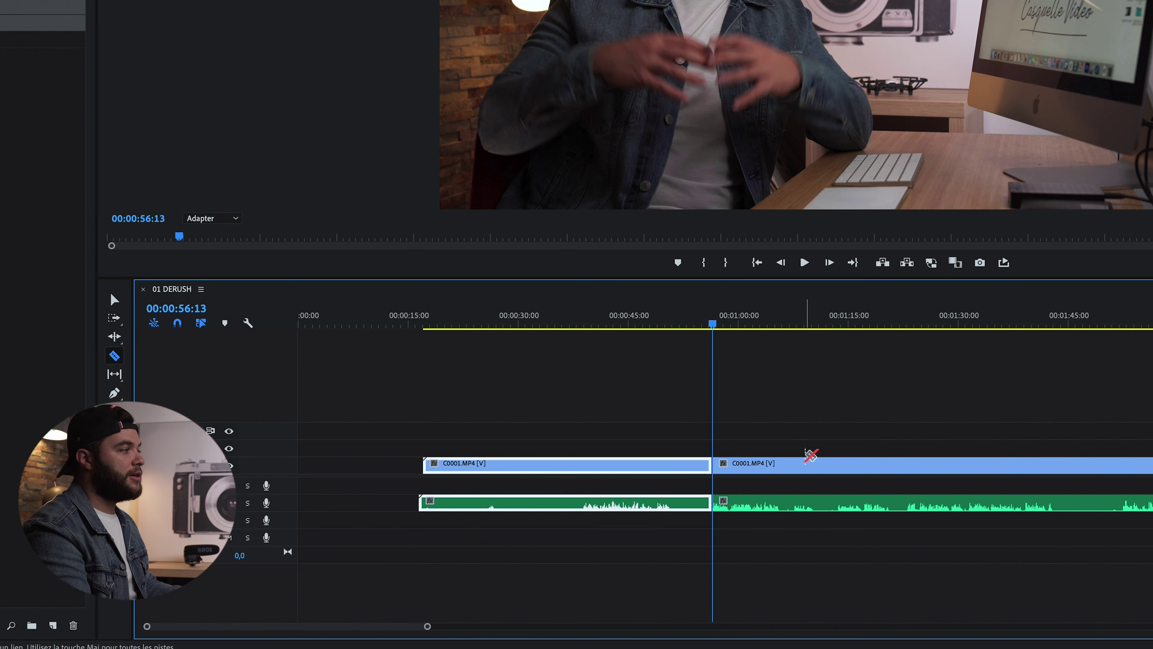
pyautogui.hotkey('ctrl', 'z')
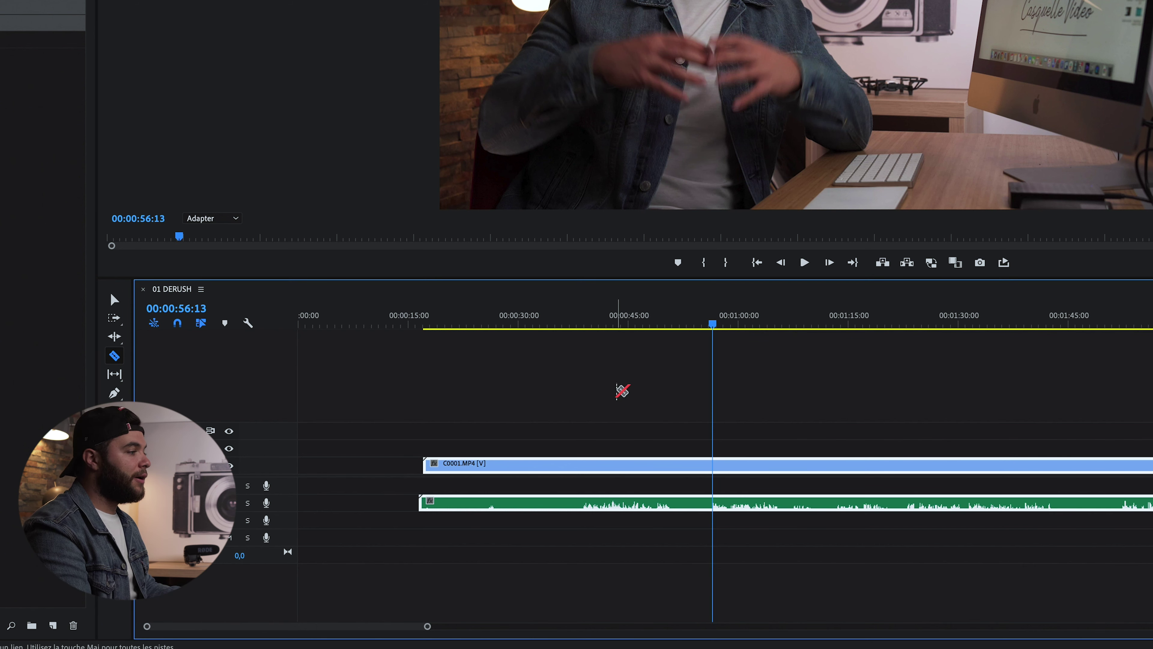
pyautogui.click(114, 300)
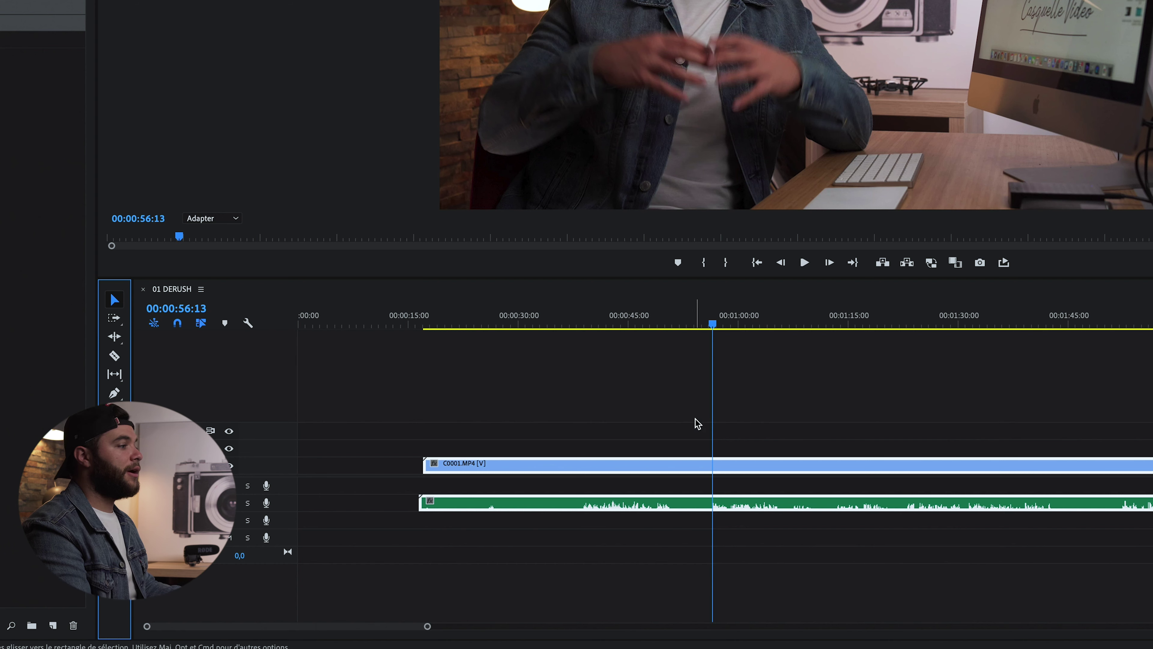
# - Try cutting C0001.MP4 at the playhead position 00:00:55:12, play past the cut, and undo it
pyautogui.click(707, 324)
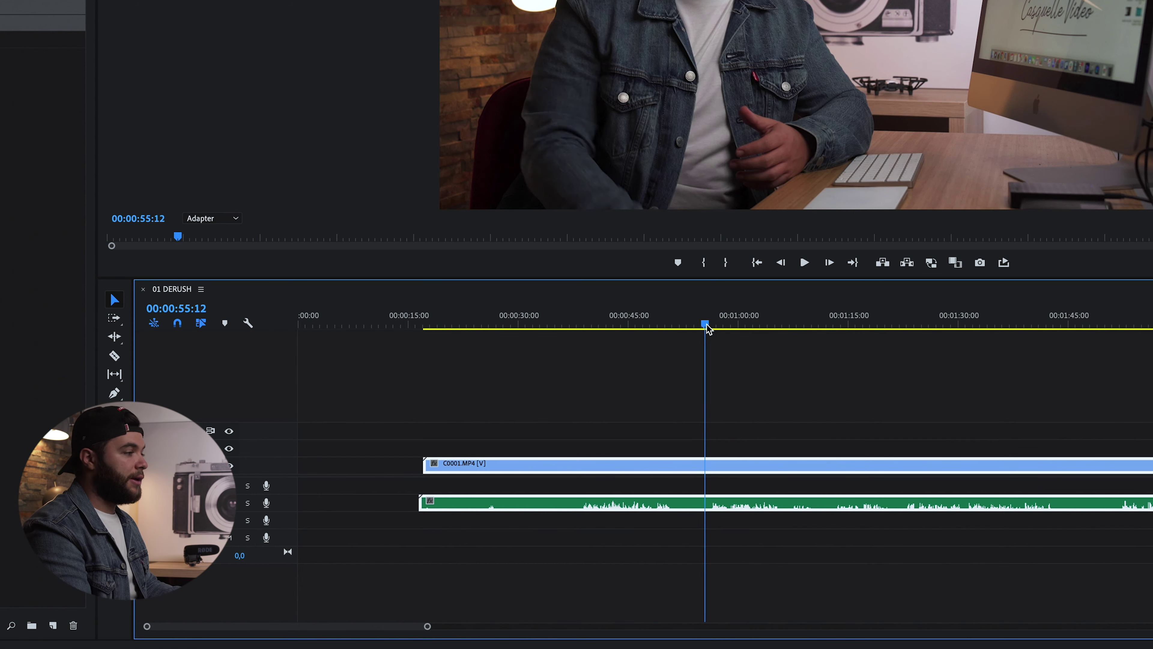
pyautogui.hotkey('ctrl', 'k')
pyautogui.press('space')
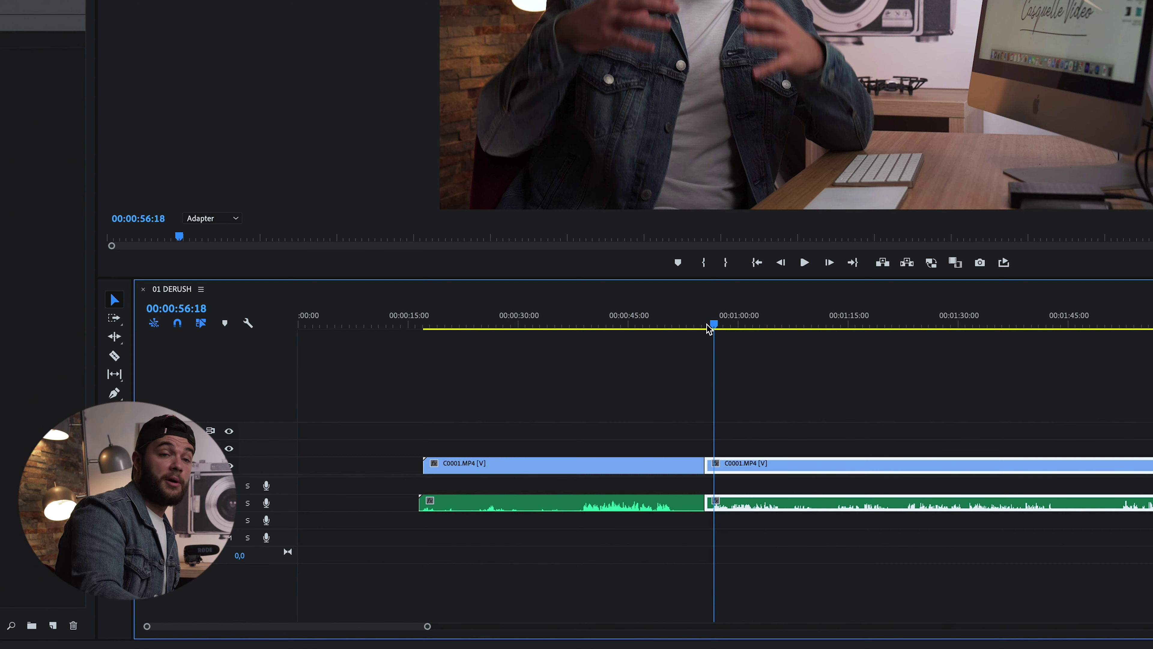
pyautogui.press('space')
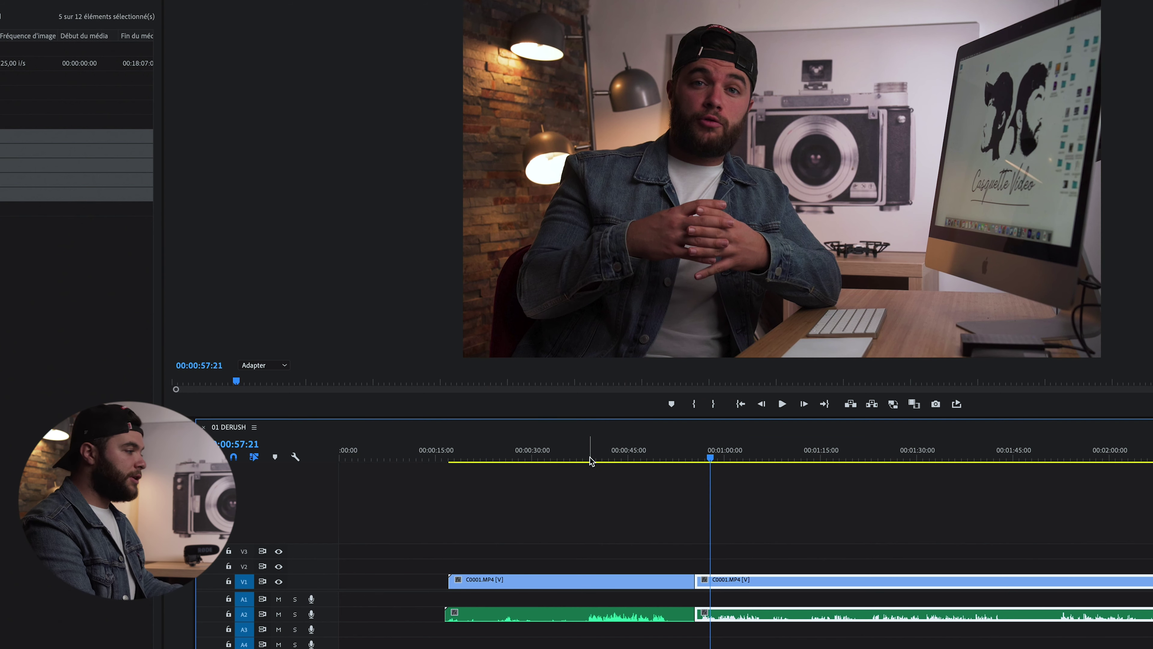
pyautogui.hotkey('ctrl', 'z')
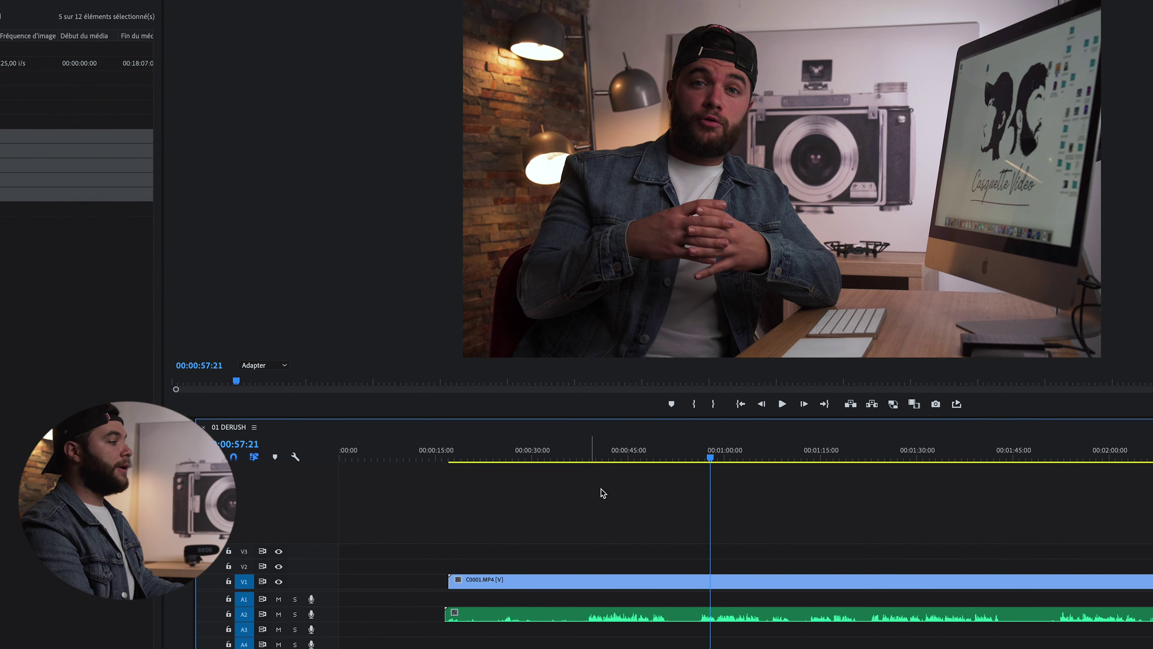
# - Play C0001.MP4 to locate the end of the first usable passage, and cut video and audio at 00:00:48:15
pyautogui.press('-')
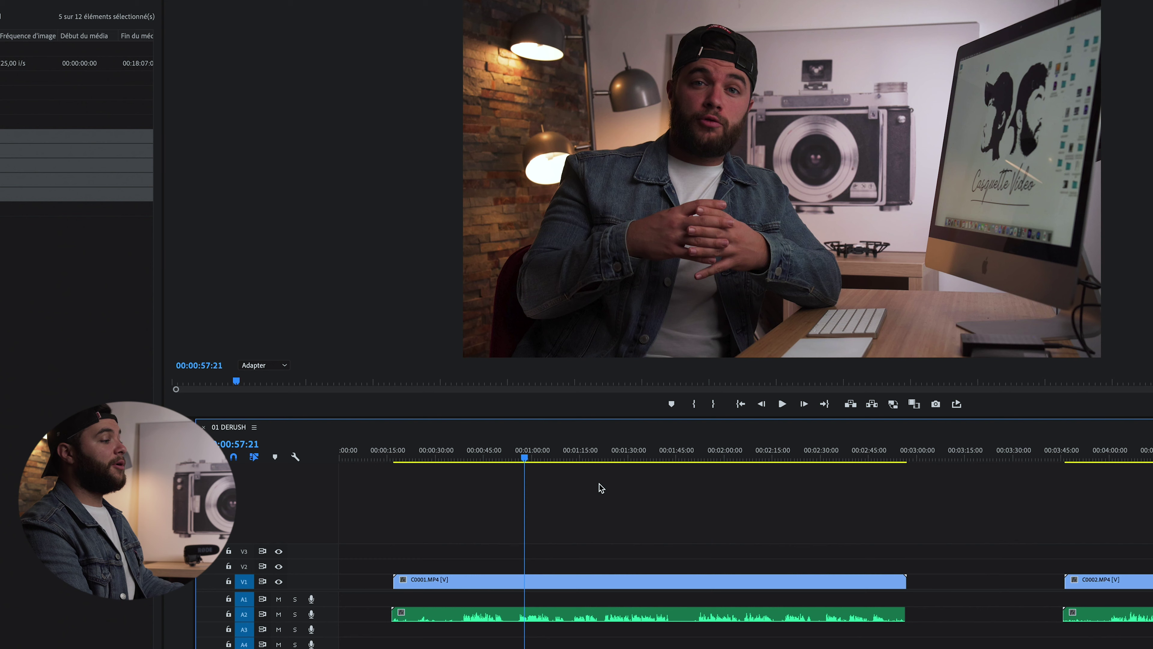
pyautogui.press('-')
pyautogui.press('space')
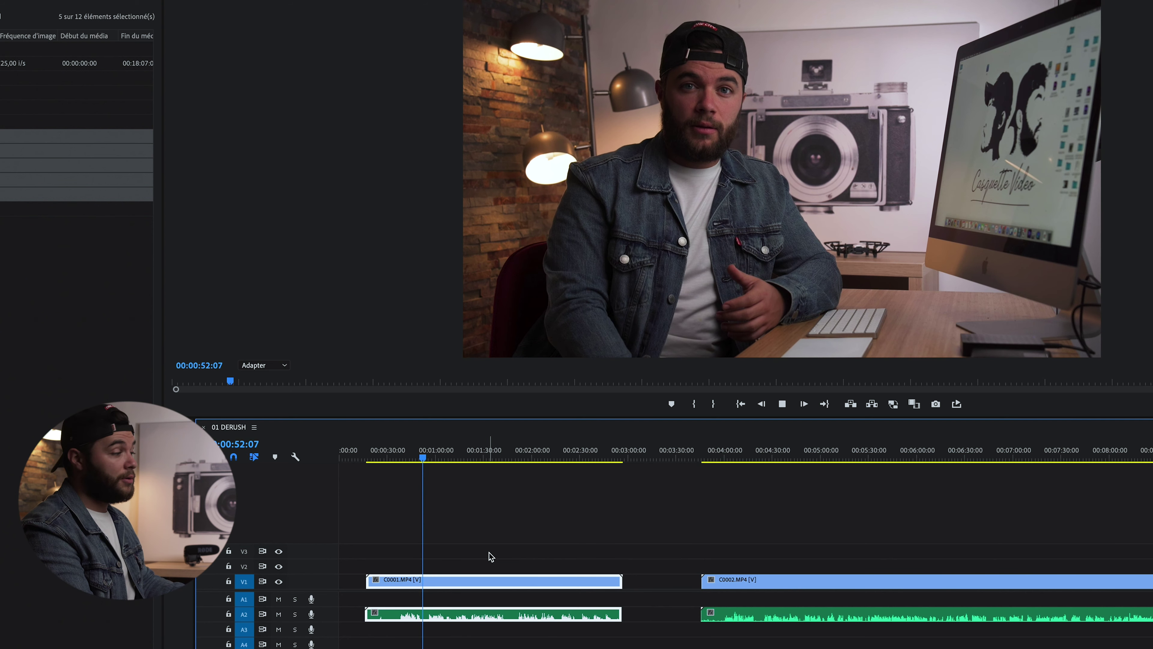
pyautogui.press('space')
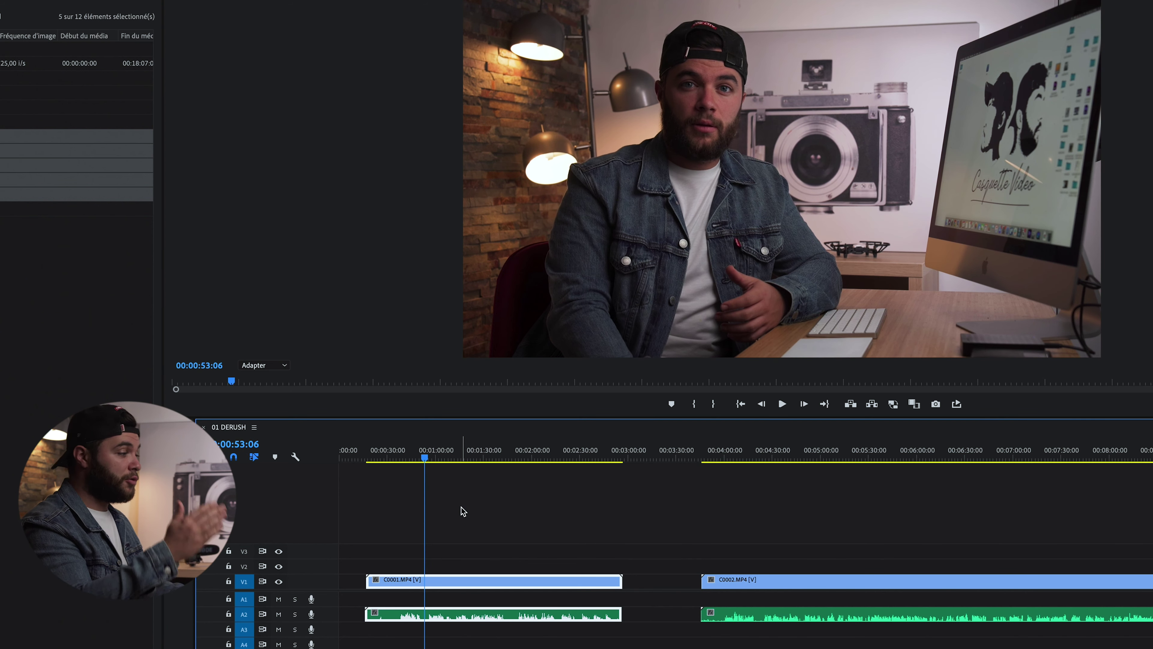
pyautogui.click(413, 459)
pyautogui.press('space')
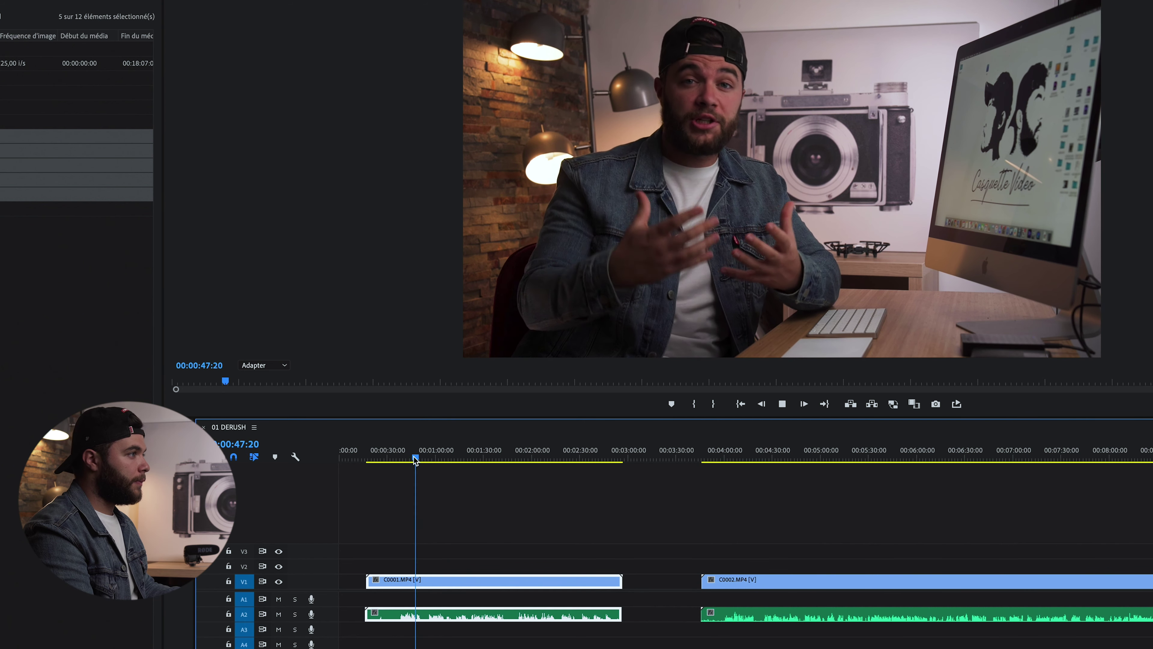
pyautogui.press('space')
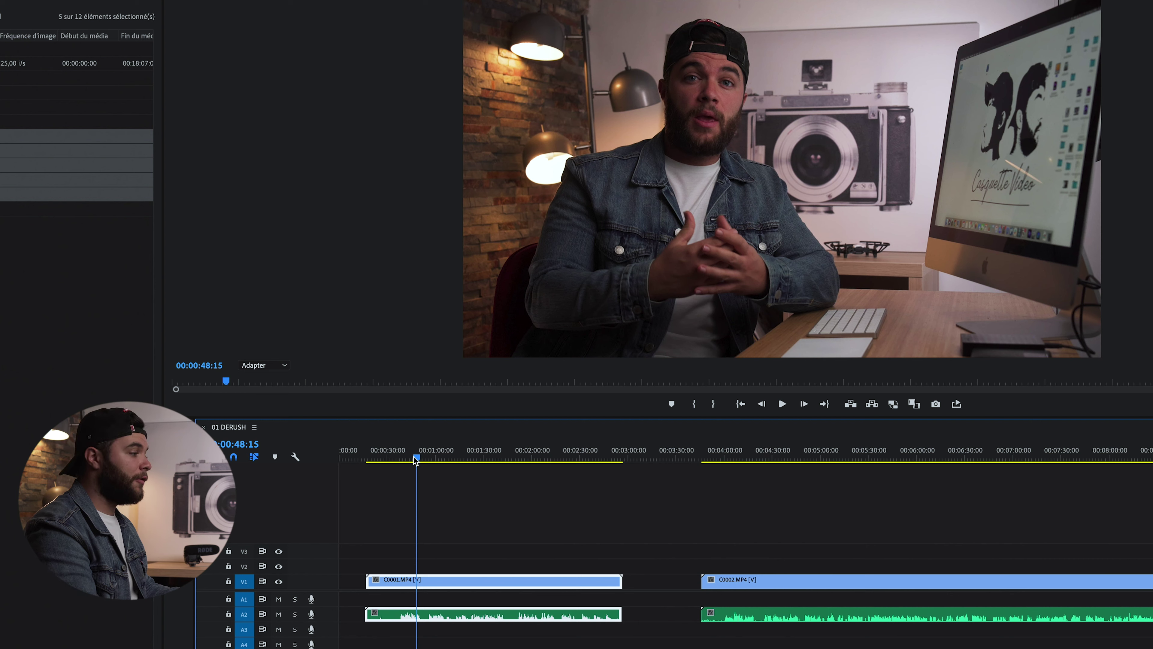
pyautogui.press('=')
pyautogui.press('=')
pyautogui.press('=')
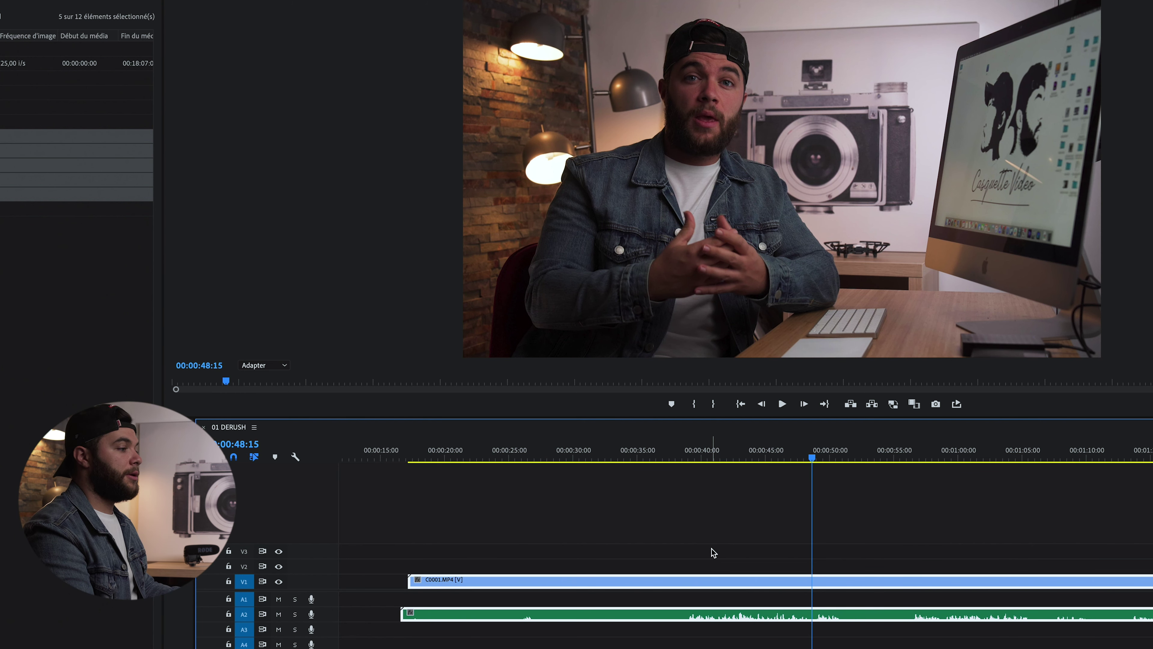
pyautogui.hotkey('ctrl', 'k')
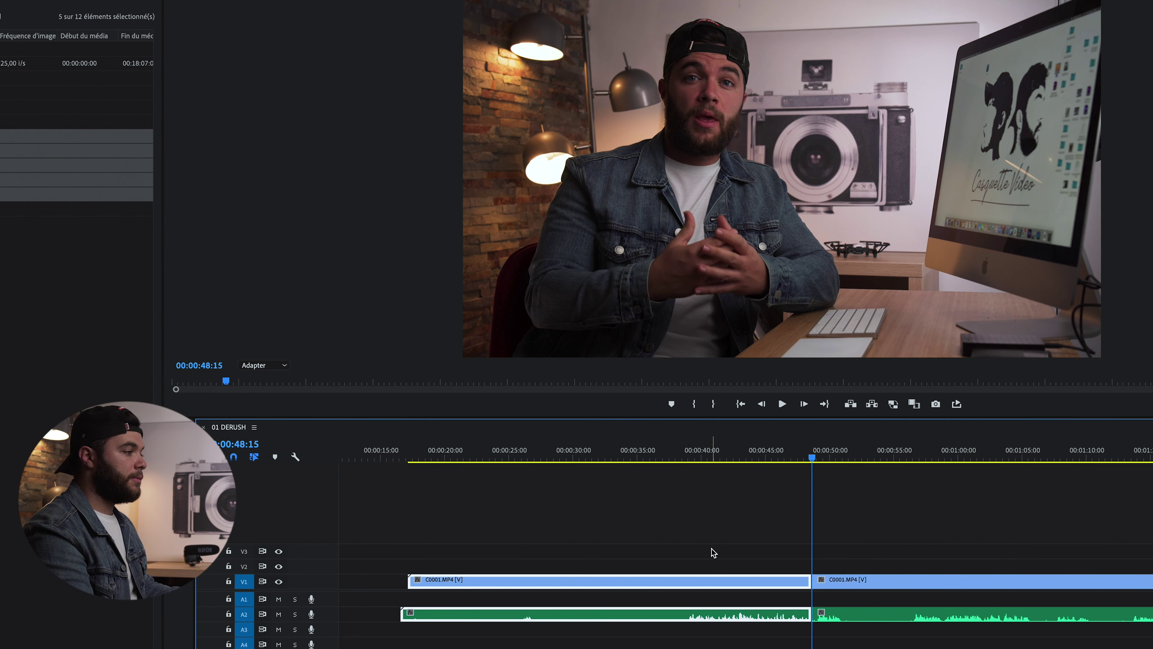
# - Cut C0001.MP4 at 00:00:38:20 and raise the video segment between the two cuts to track V2
pyautogui.click(687, 457)
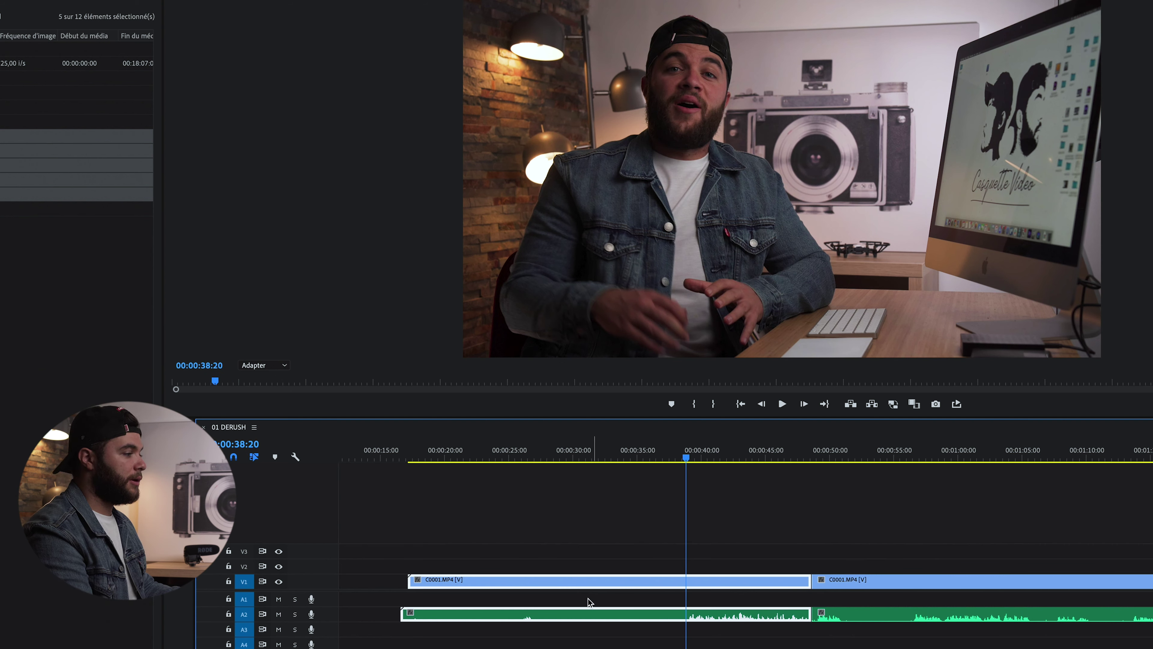
pyautogui.hotkey('ctrl', 'k')
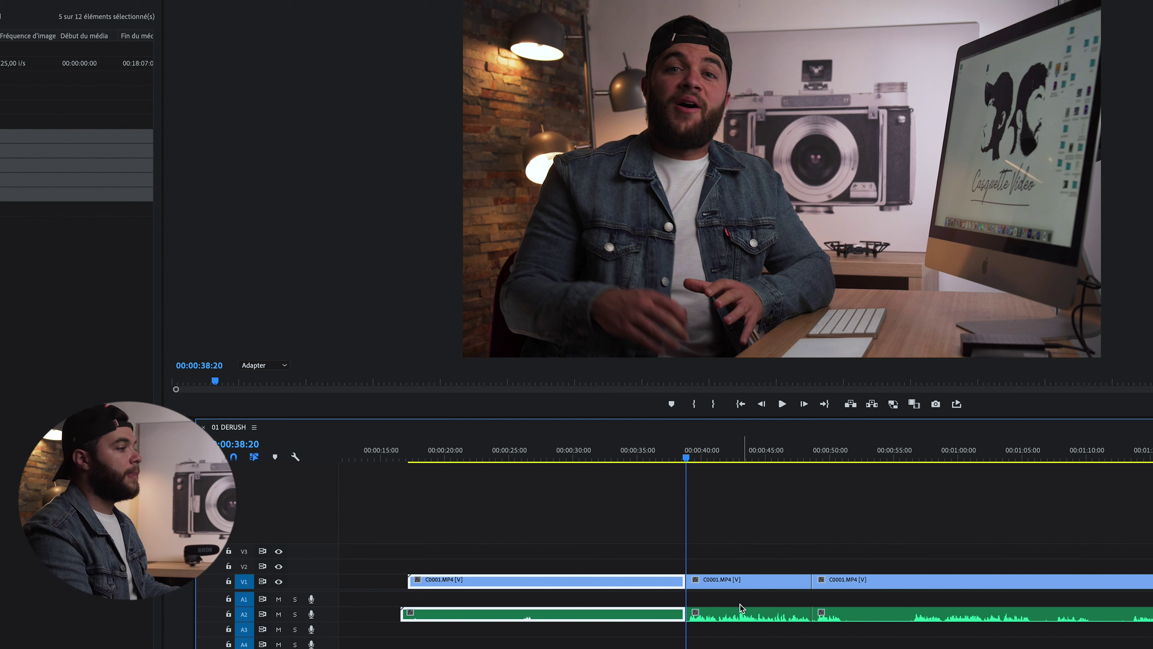
pyautogui.click(732, 582)
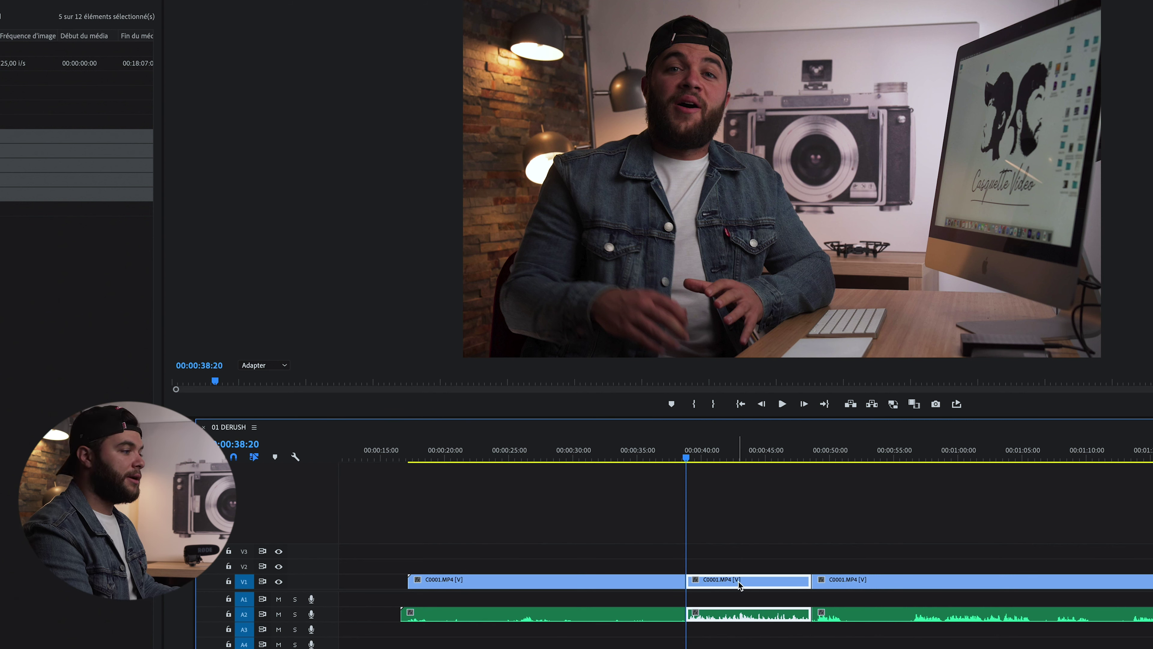
pyautogui.moveTo(739, 580); pyautogui.dragTo(738, 567)
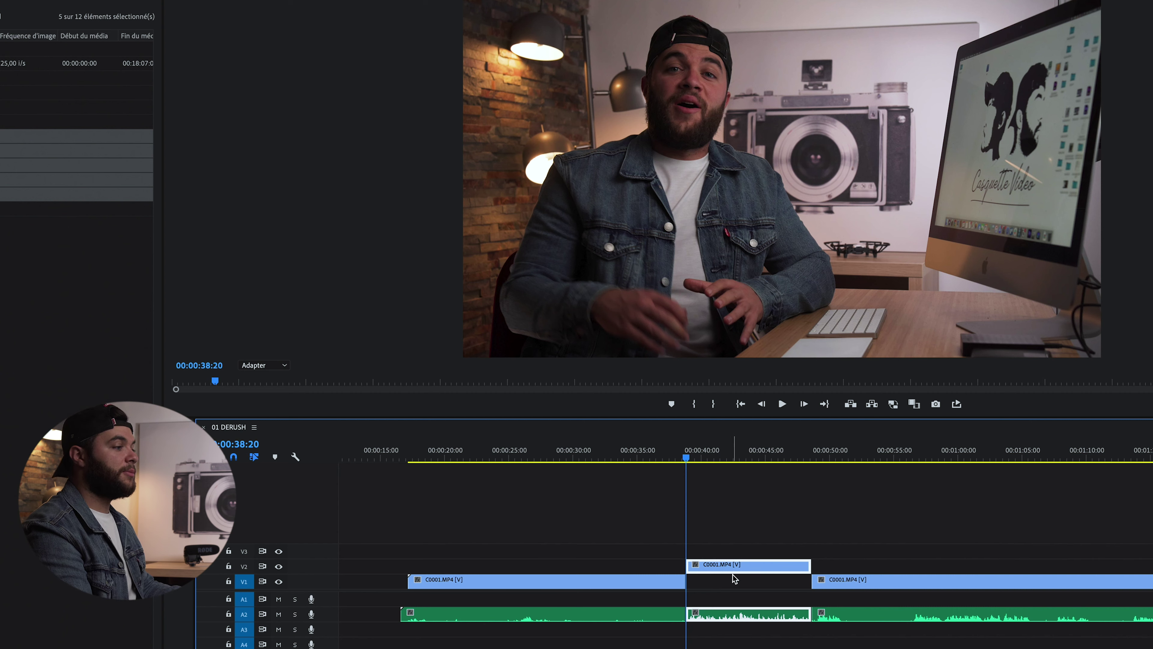
# - Play C0001.MP4 from 00:00:56:17 to the end of the second usable passage, and cut it at 00:01:06:00
pyautogui.scroll(-1, 790, 573)
pyautogui.scroll(-5, 790, 573)
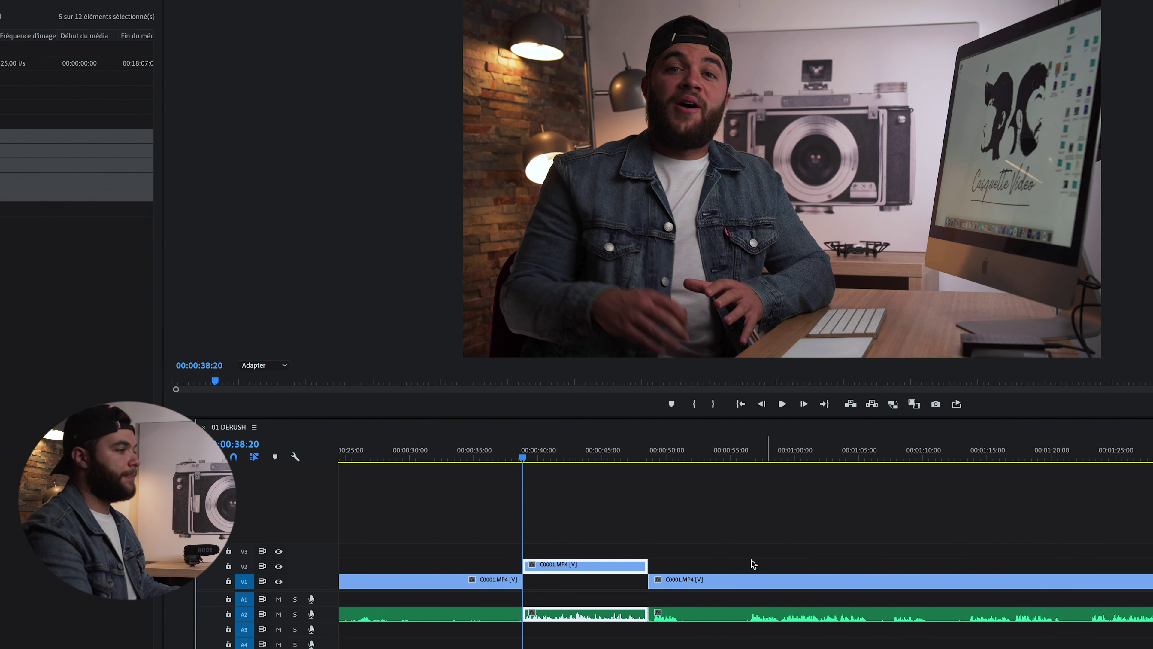
pyautogui.click(752, 458)
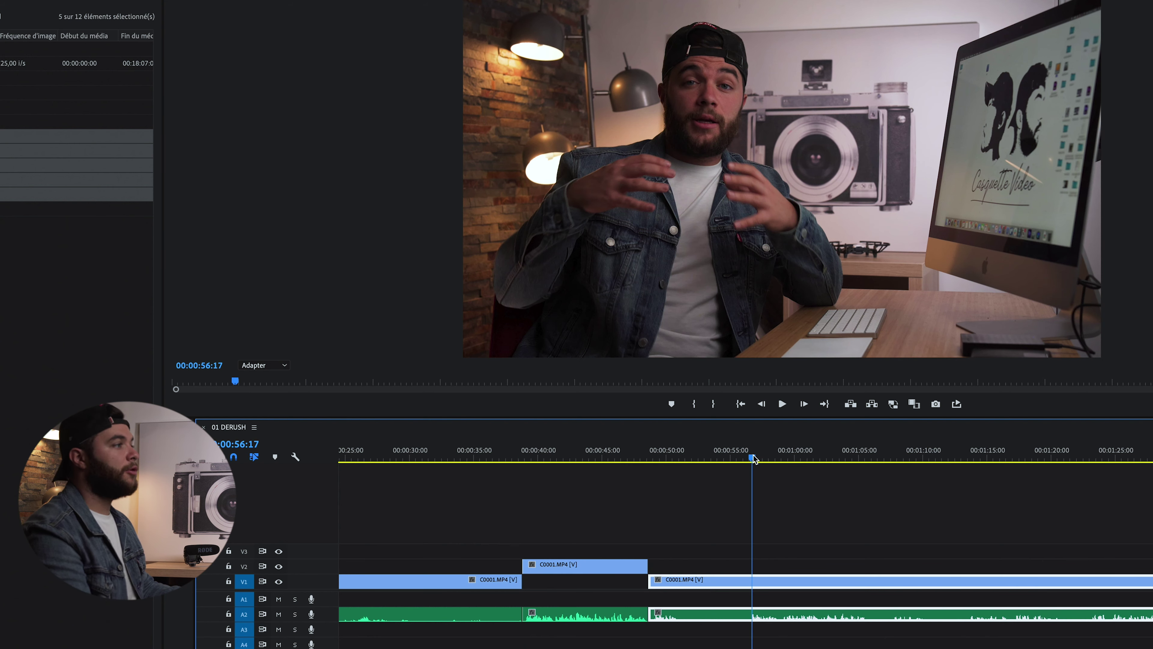
pyautogui.press('space')
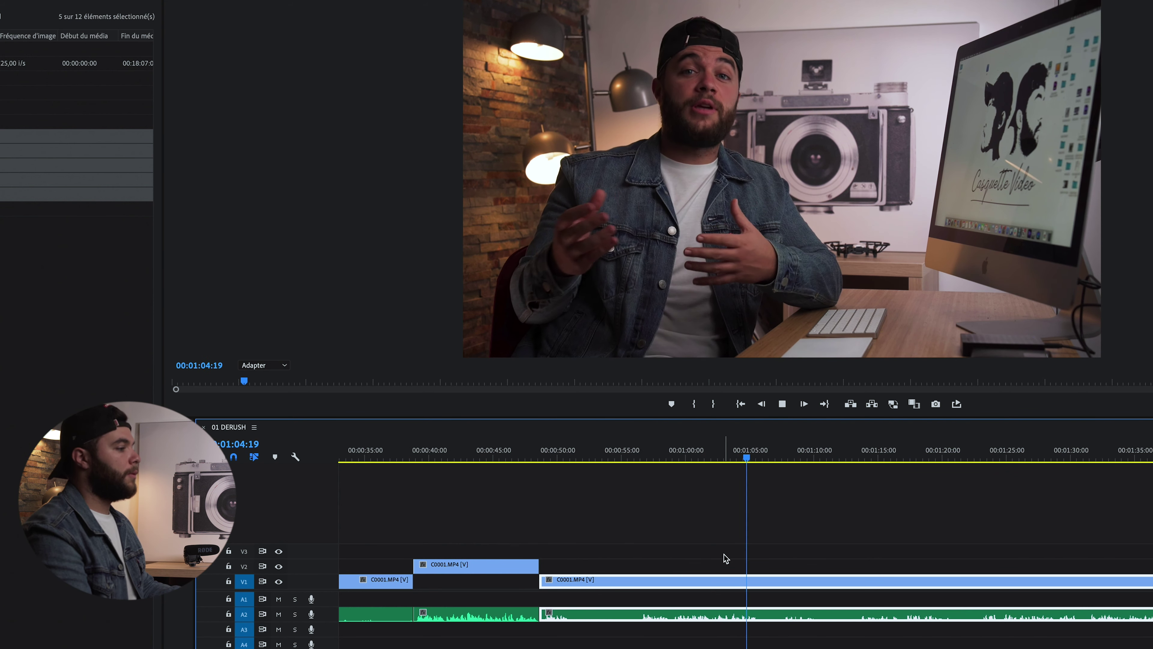
pyautogui.press('space')
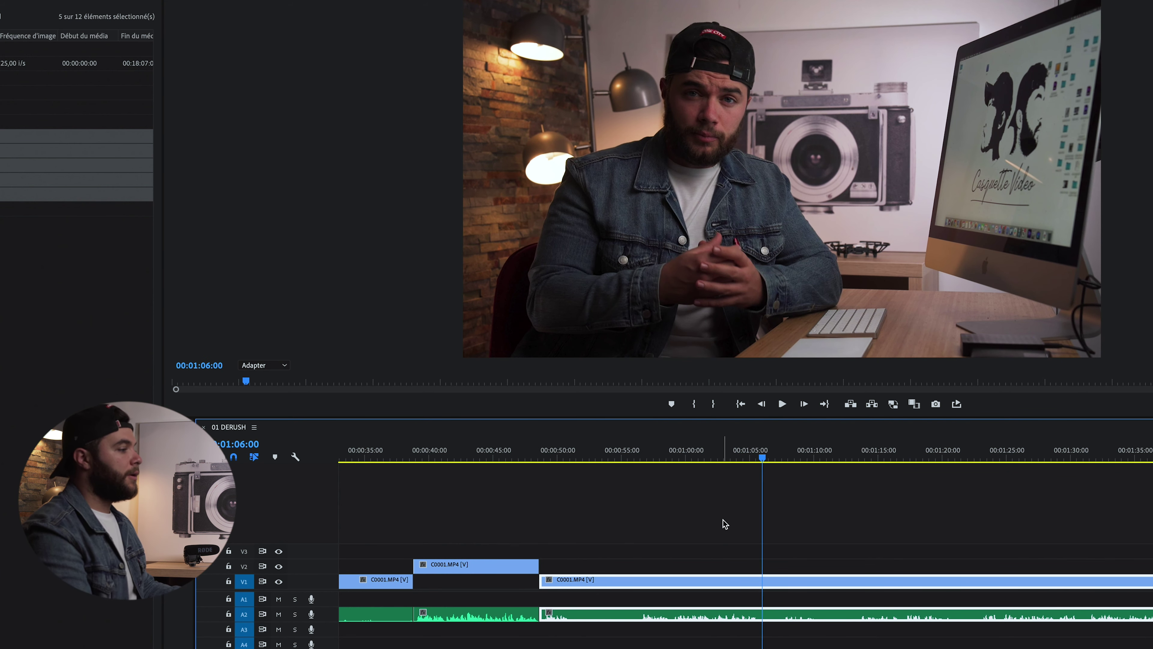
pyautogui.hotkey('ctrl', 'k')
# - Cut C0001.MP4 at 00:00:56:11 and raise the video segment ending at 00:01:06:00 to track V2
pyautogui.click(651, 458)
pyautogui.moveTo(651, 459); pyautogui.dragTo(640, 457)
pyautogui.hotkey('ctrl', 'k')
pyautogui.moveTo(692, 585); pyautogui.dragTo(693, 571)
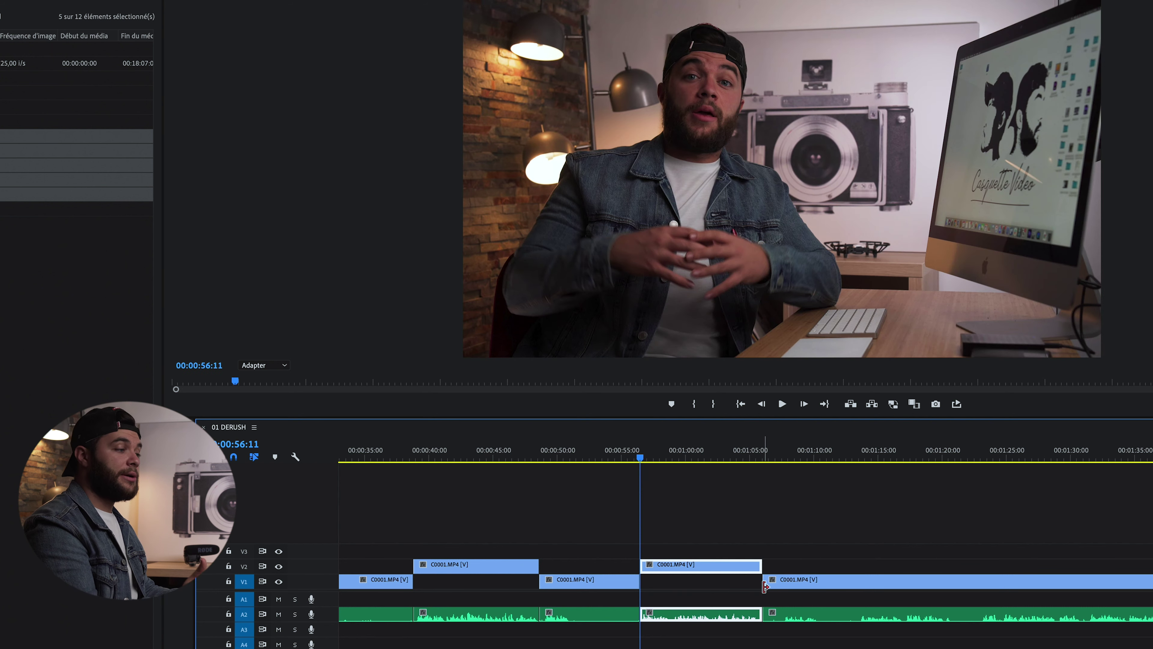
# - Play further through C0001.MP4 to review its remaining takes and look over the sorted segments on tracks V1 and V2
pyautogui.press('space')
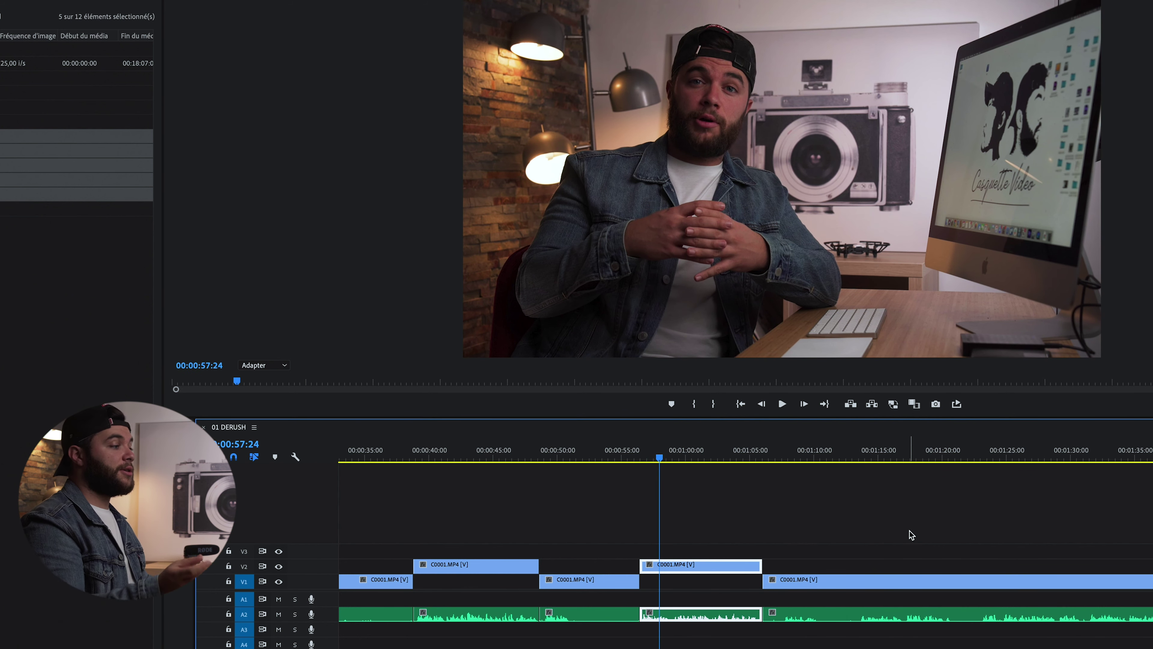
pyautogui.hscroll(2, 908, 533)
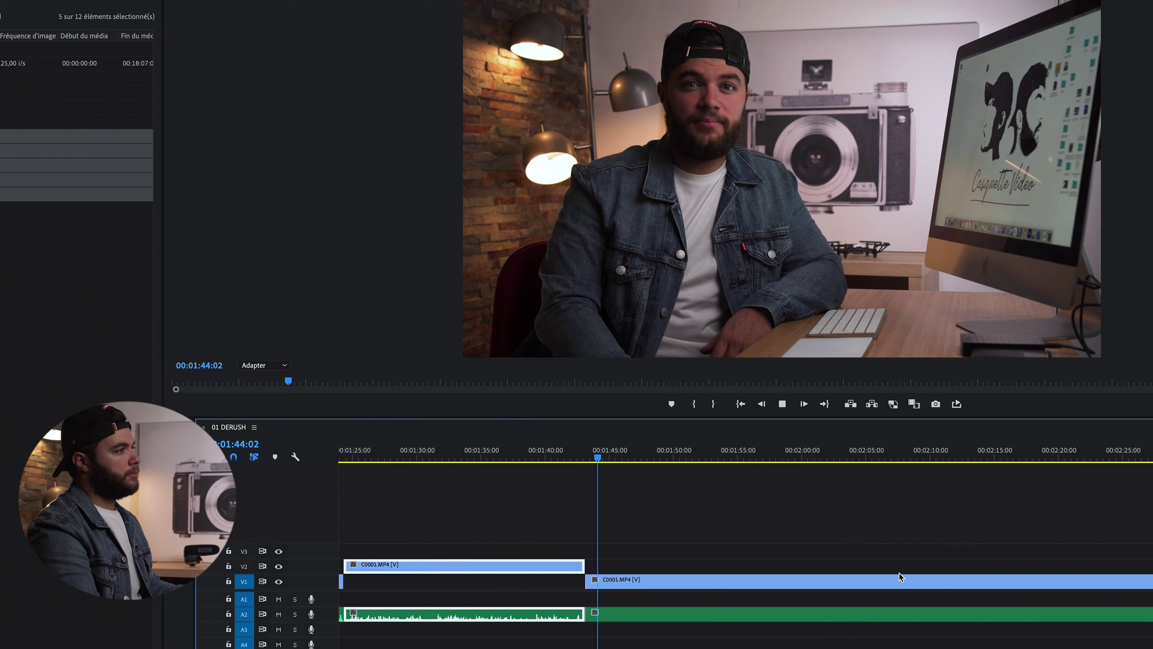
pyautogui.click(683, 458)
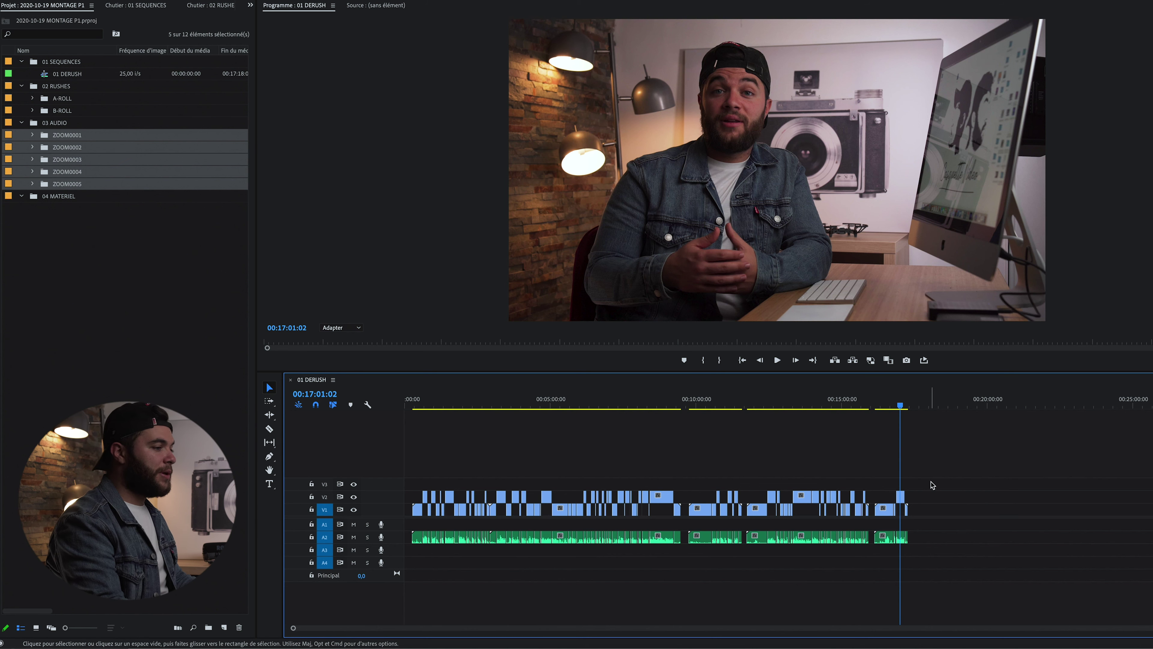
pyautogui.moveTo(931, 483); pyautogui.dragTo(416, 490)
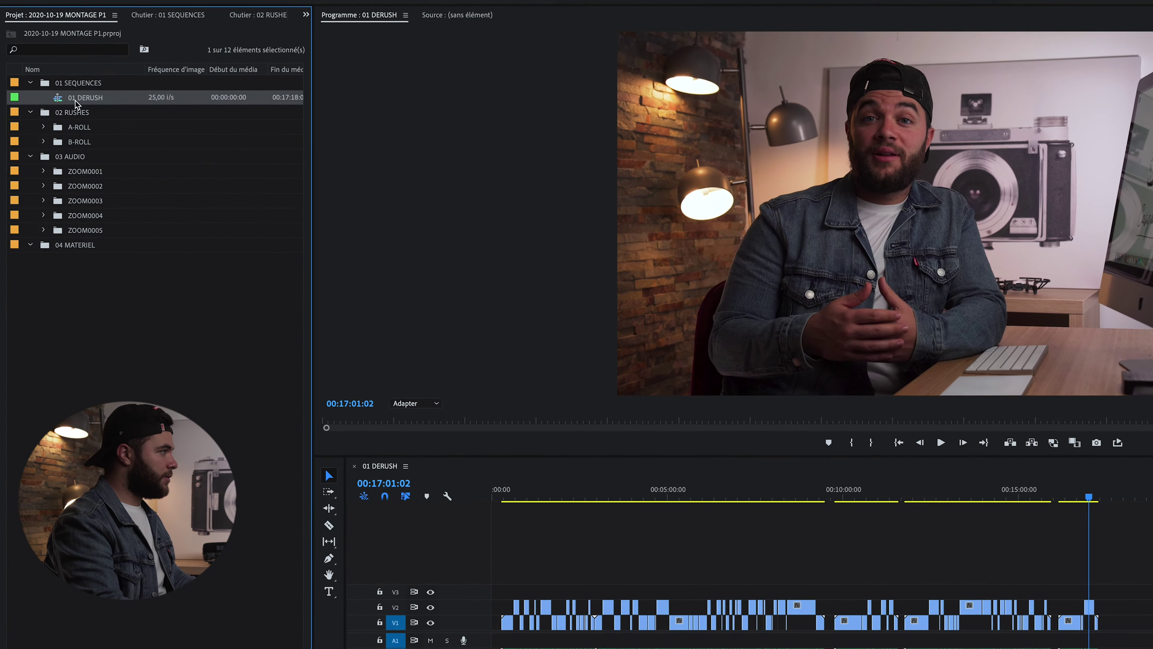
# - Duplicate the 01 DERUSH sequence in the 01 SEQUENCES bin and name the copy 02 POST_DERUSH
pyautogui.rightClick(68, 88)
pyautogui.click(117, 184)
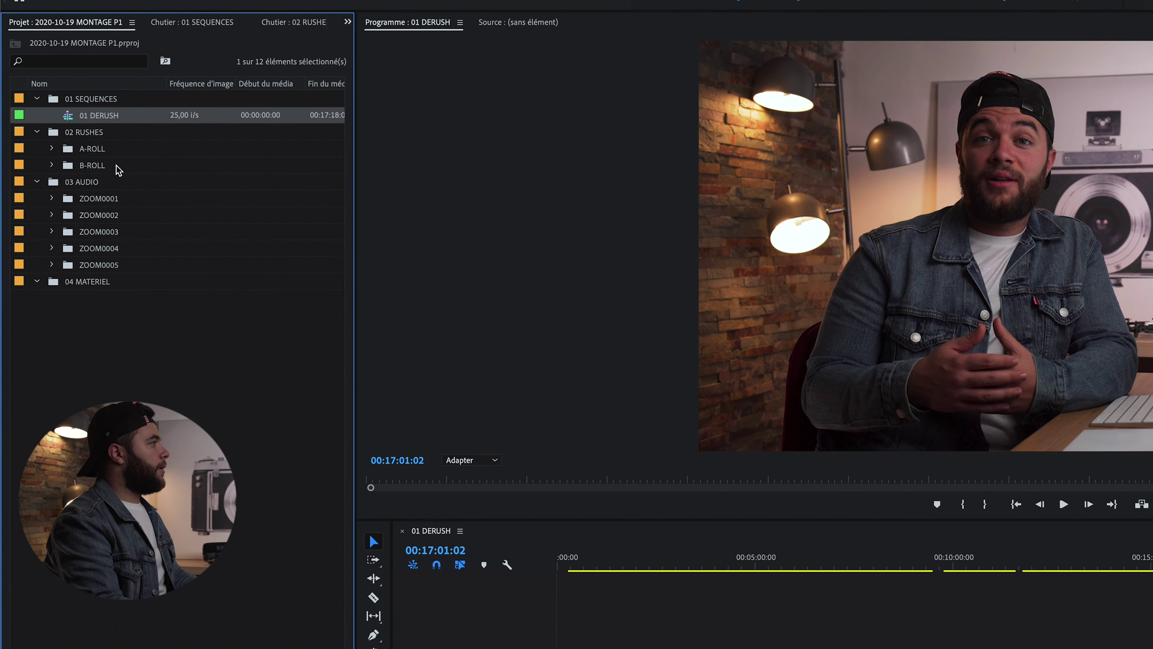
pyautogui.click(101, 126)
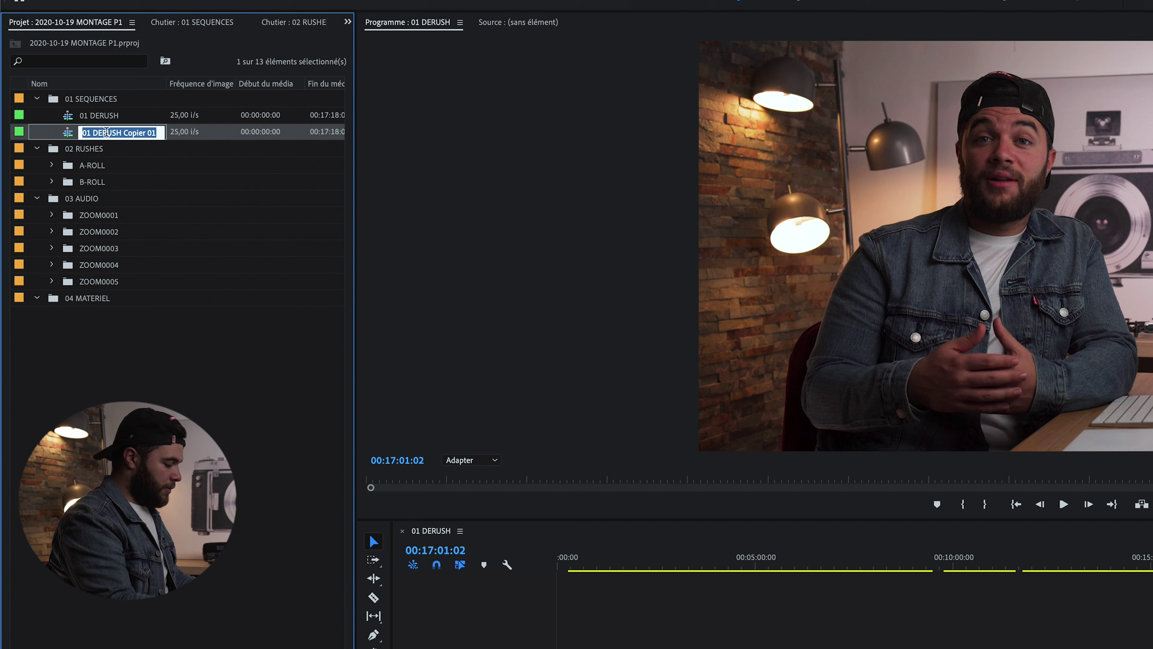
pyautogui.write('02 POST')
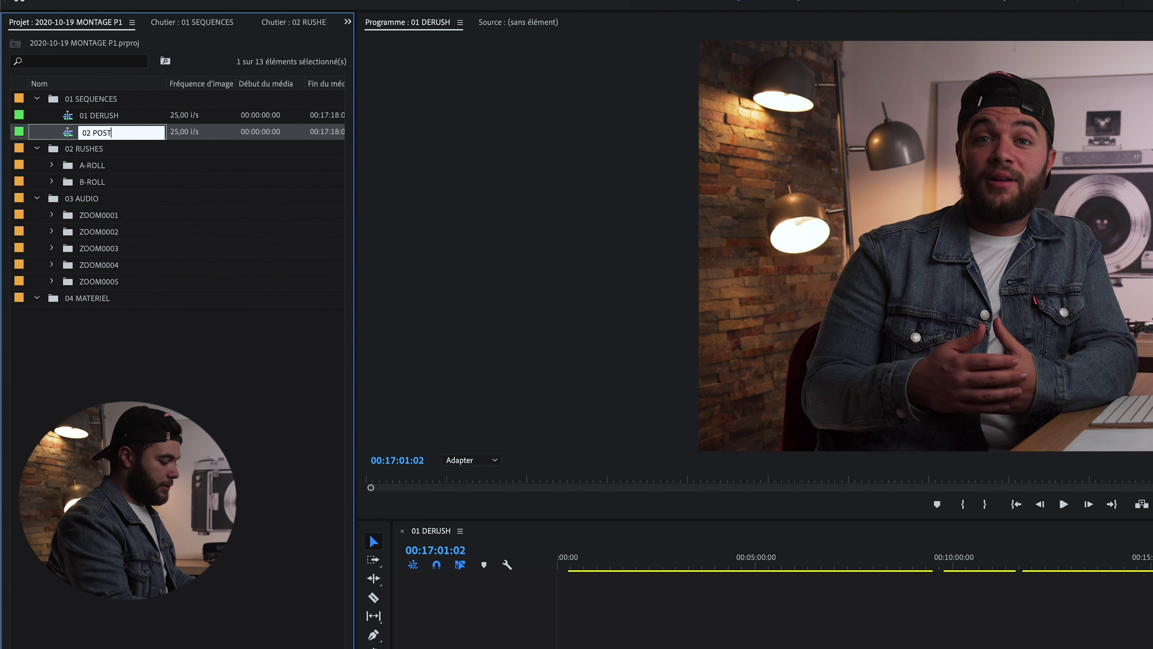
pyautogui.write('_DERUSH')
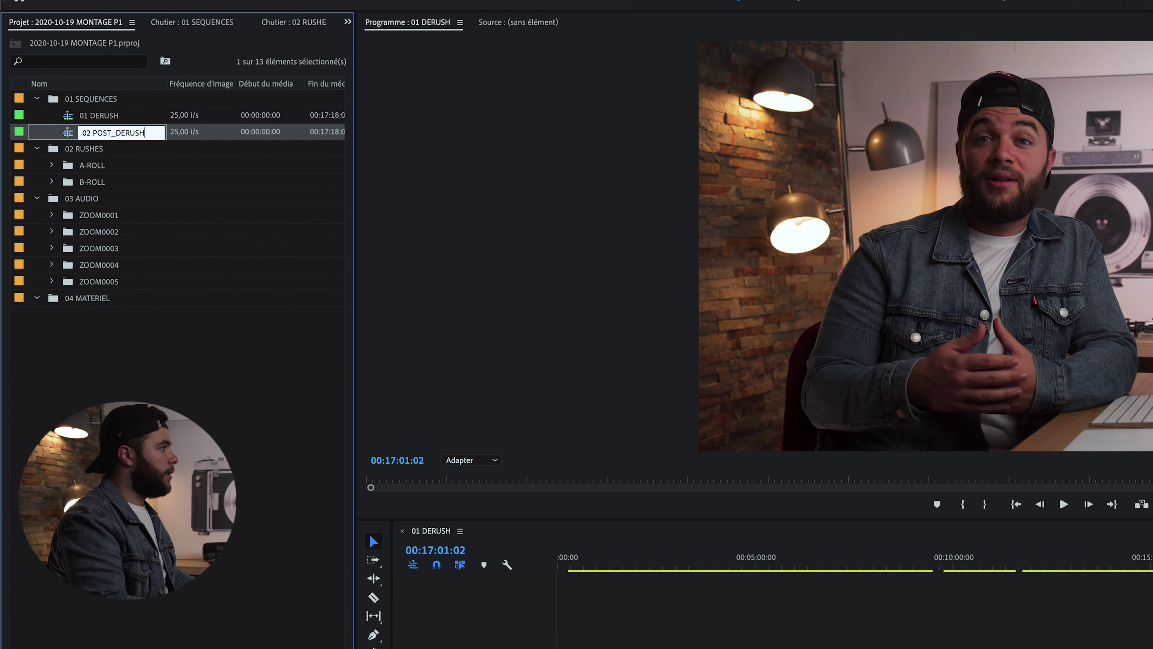
# - Confirm the name 02 POST_DERUSH, open that sequence in the timeline, and compare it with 01 DERUSH
pyautogui.press('Tab')
pyautogui.click(83, 137)
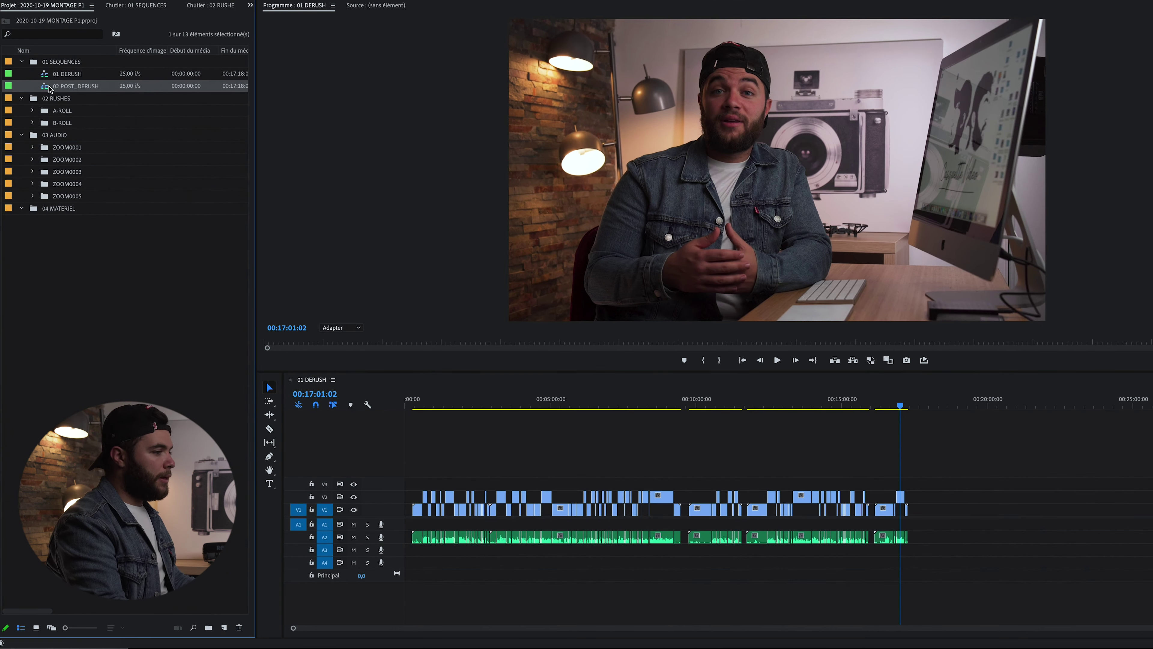
pyautogui.doubleClick(45, 89)
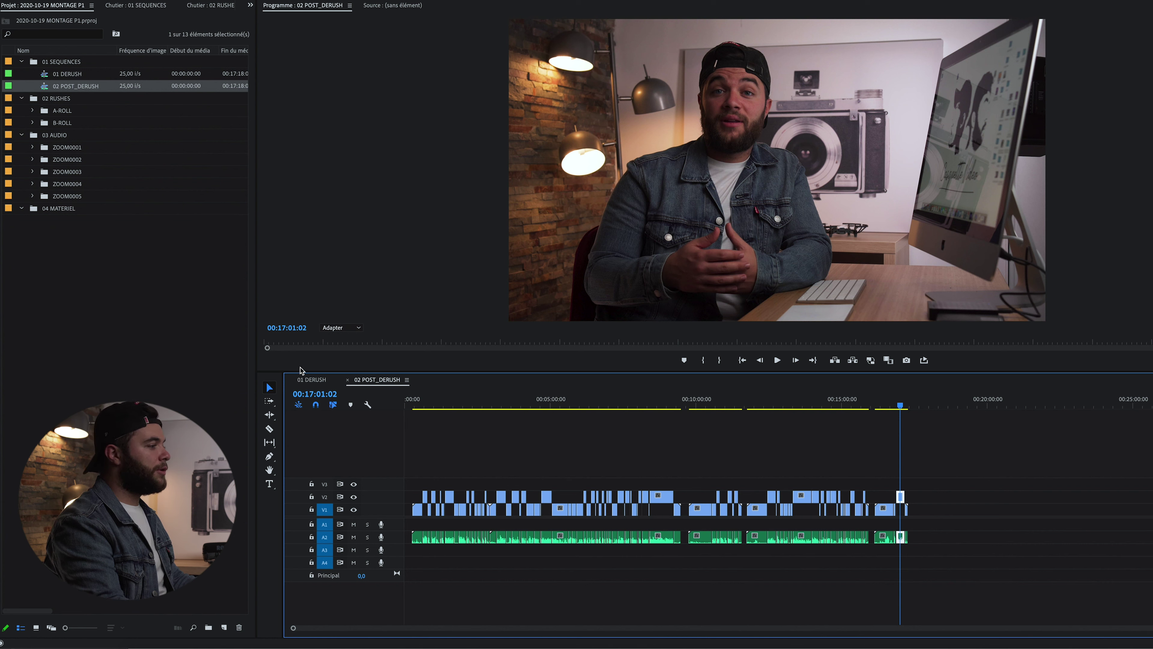
pyautogui.click(315, 381)
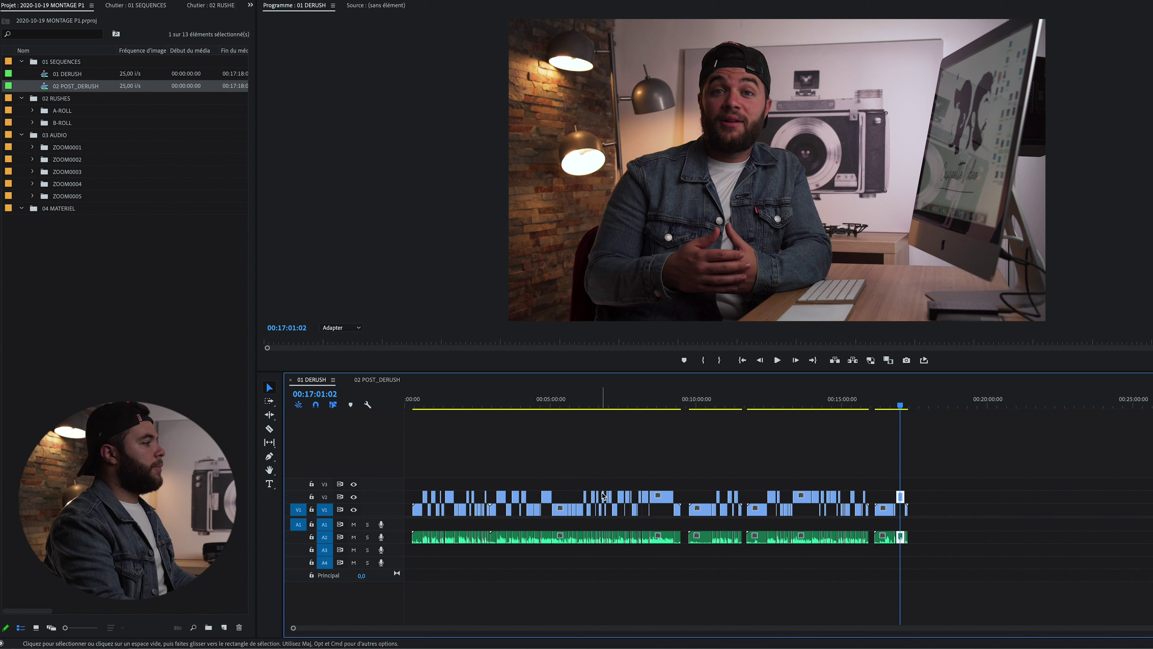
pyautogui.click(380, 381)
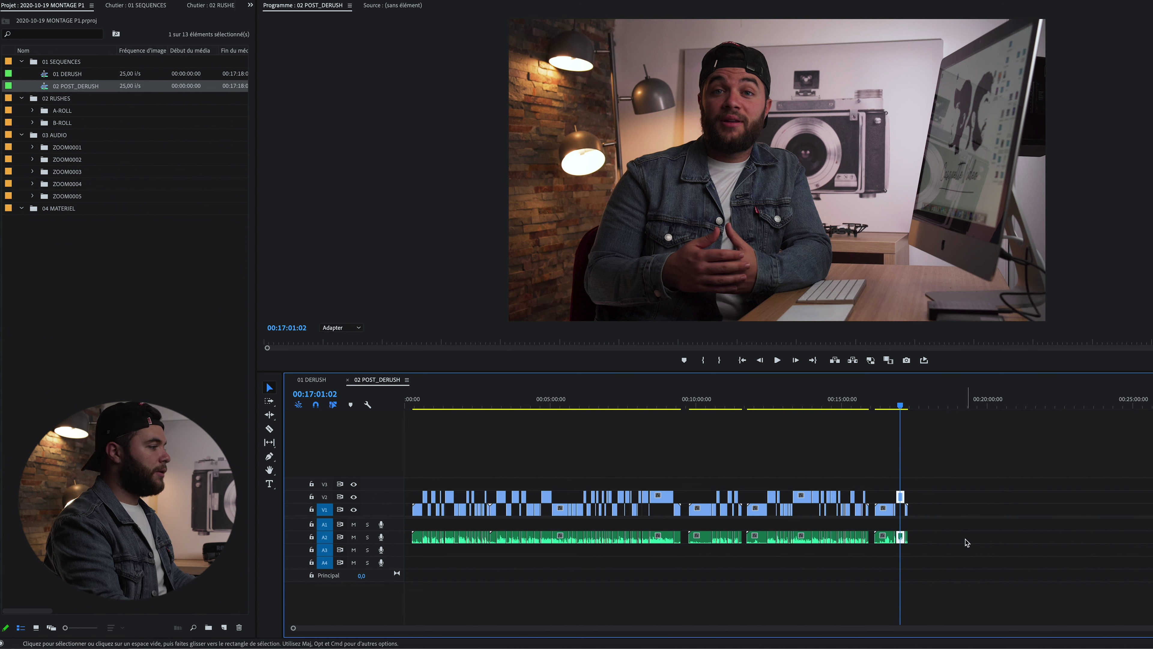
# - Delete all rejected segments on track V1 of 02 POST_DERUSH and close the first two gaps on V2
pyautogui.moveTo(944, 513); pyautogui.dragTo(410, 518)
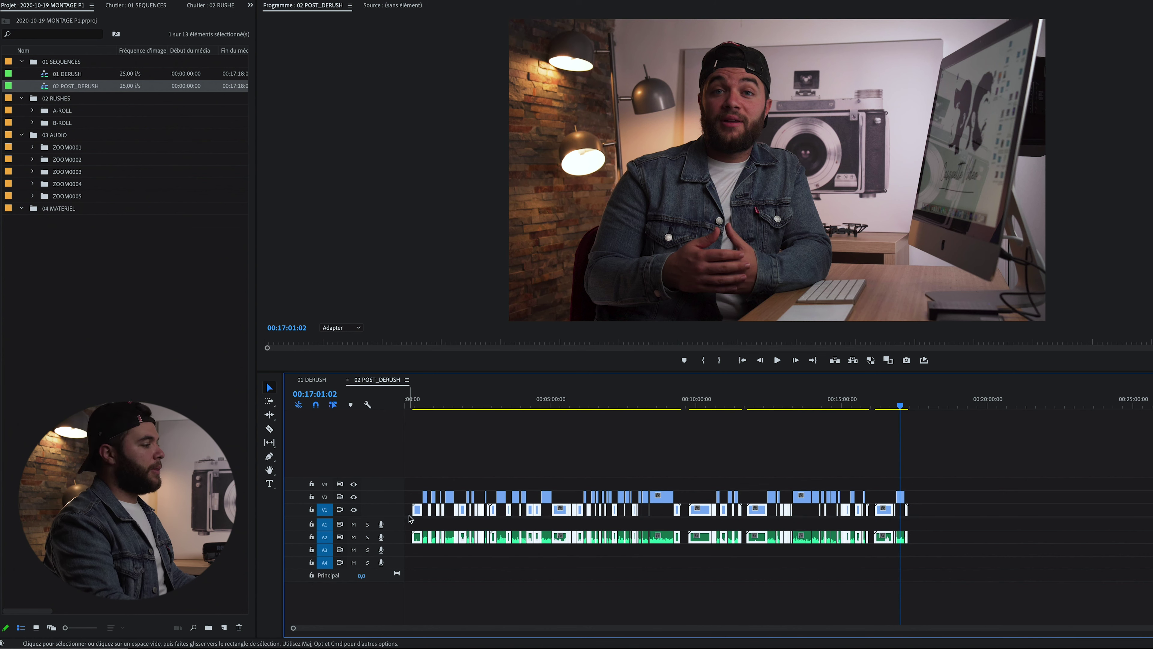
pyautogui.press('Delete')
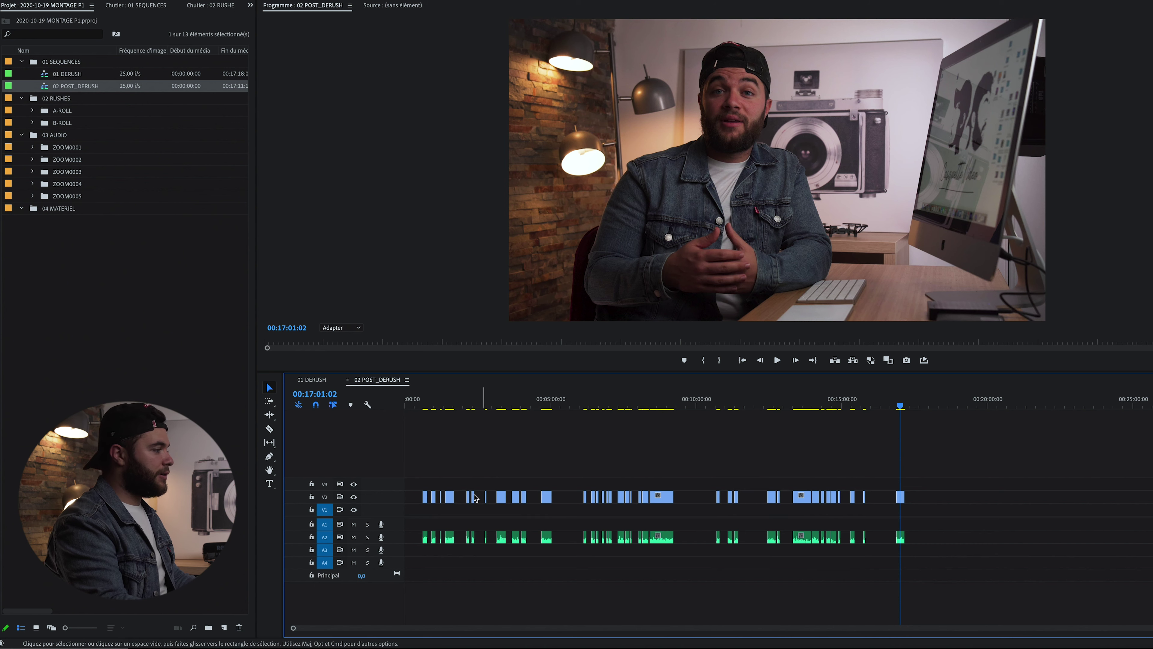
pyautogui.click(415, 499)
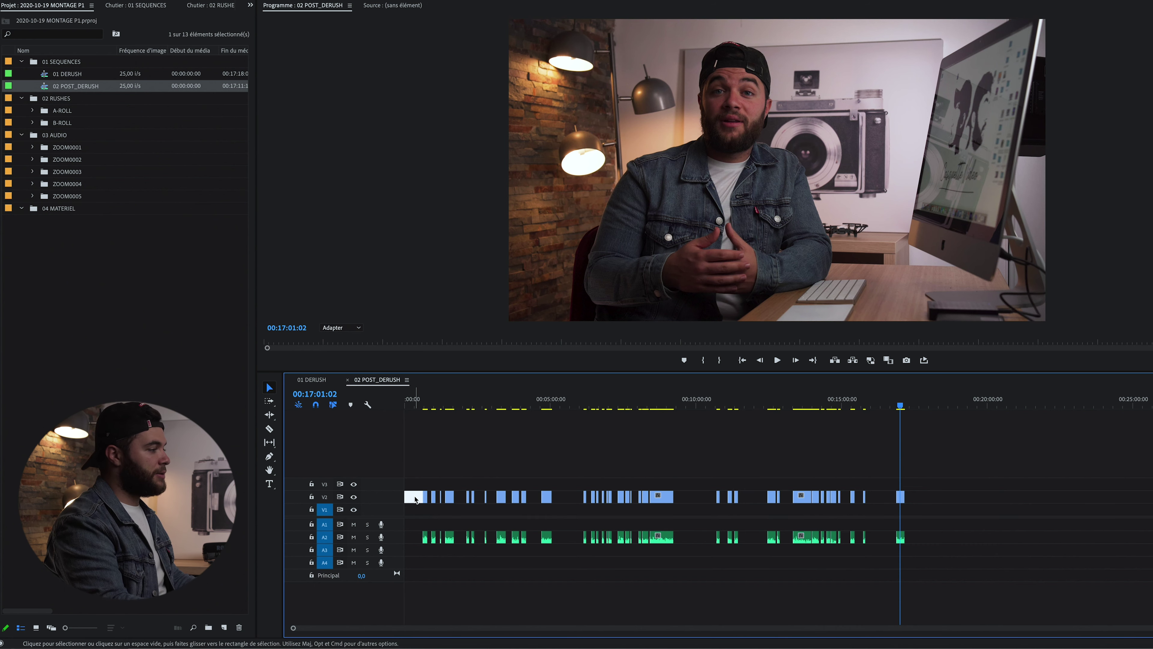
pyautogui.press('Delete')
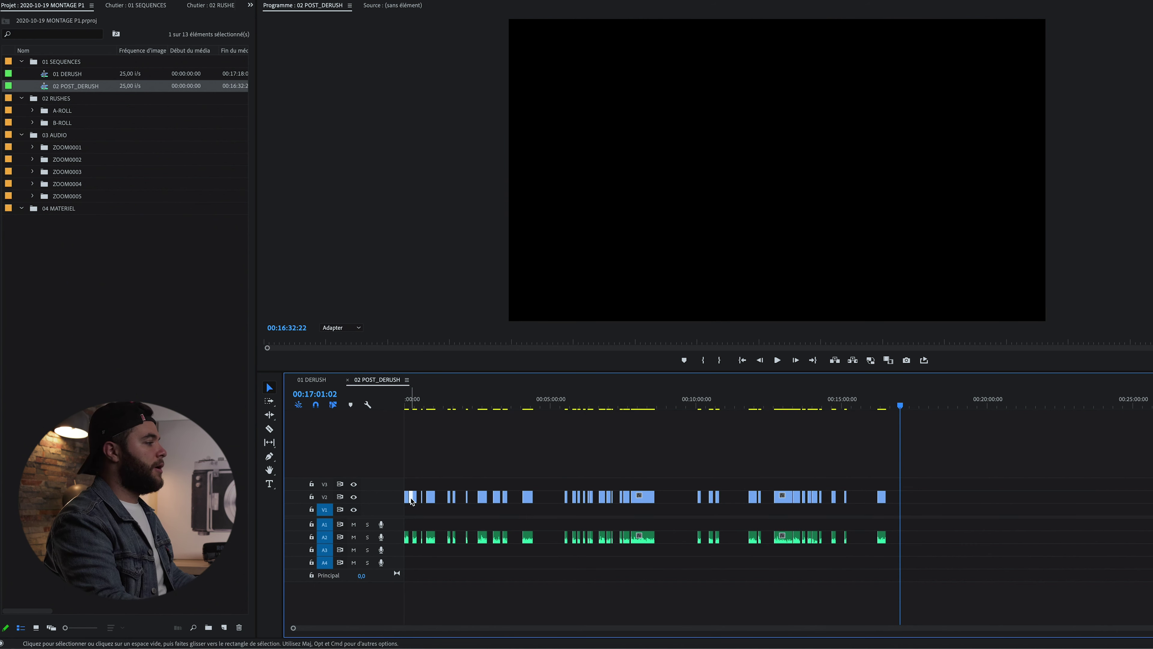
pyautogui.press('Delete')
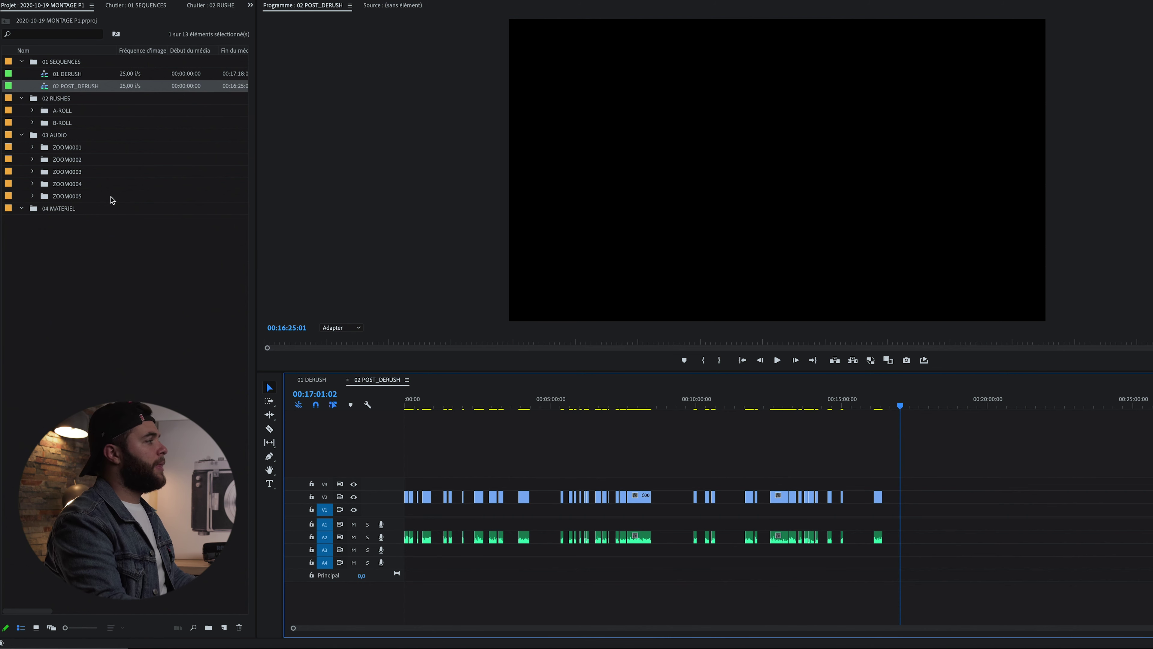
# - Create an adjustment layer of 1920 × 1080 at 25 fps with square pixels in the 04 MATERIEL bin
pyautogui.click(64, 233)
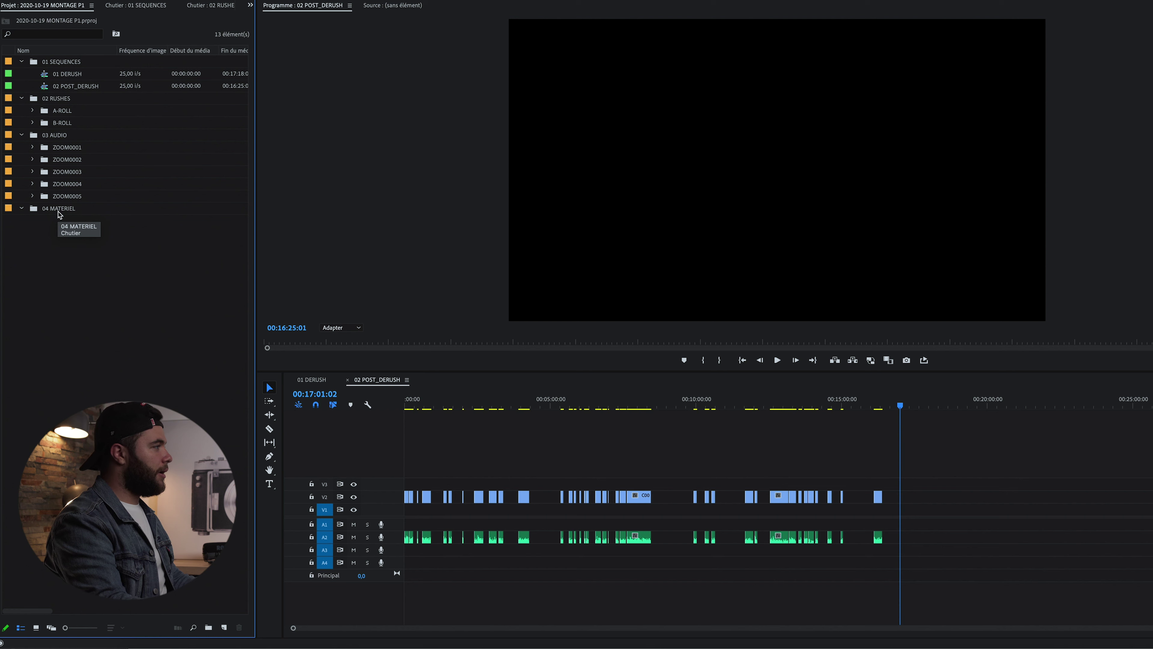
pyautogui.doubleClick(58, 211)
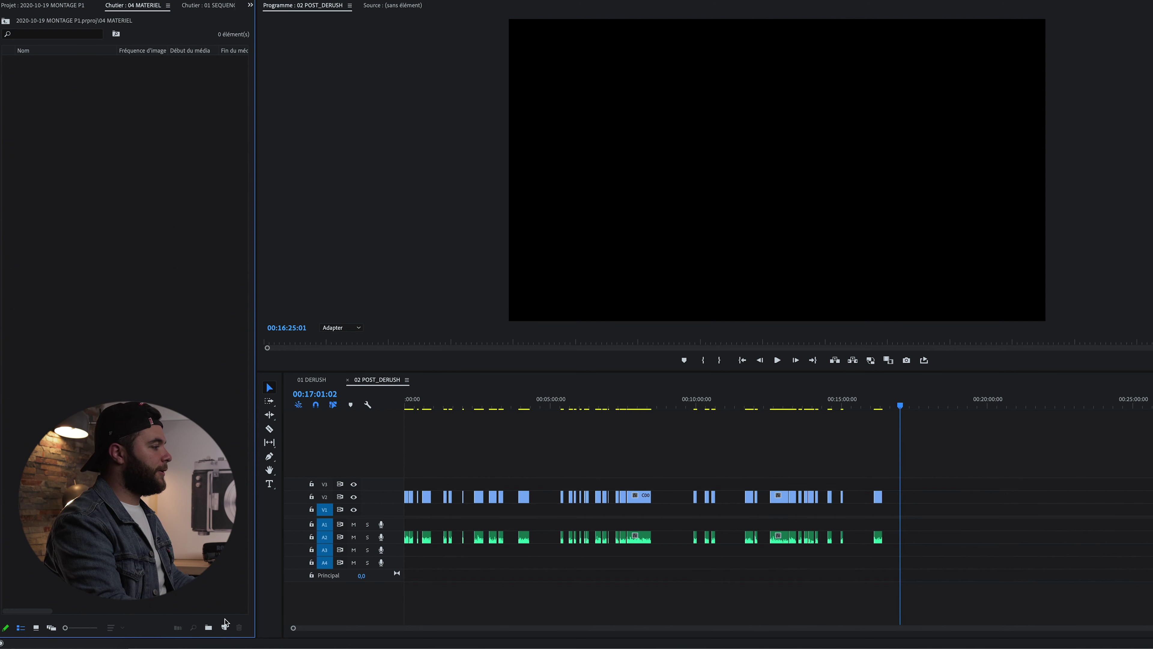
pyautogui.click(224, 623)
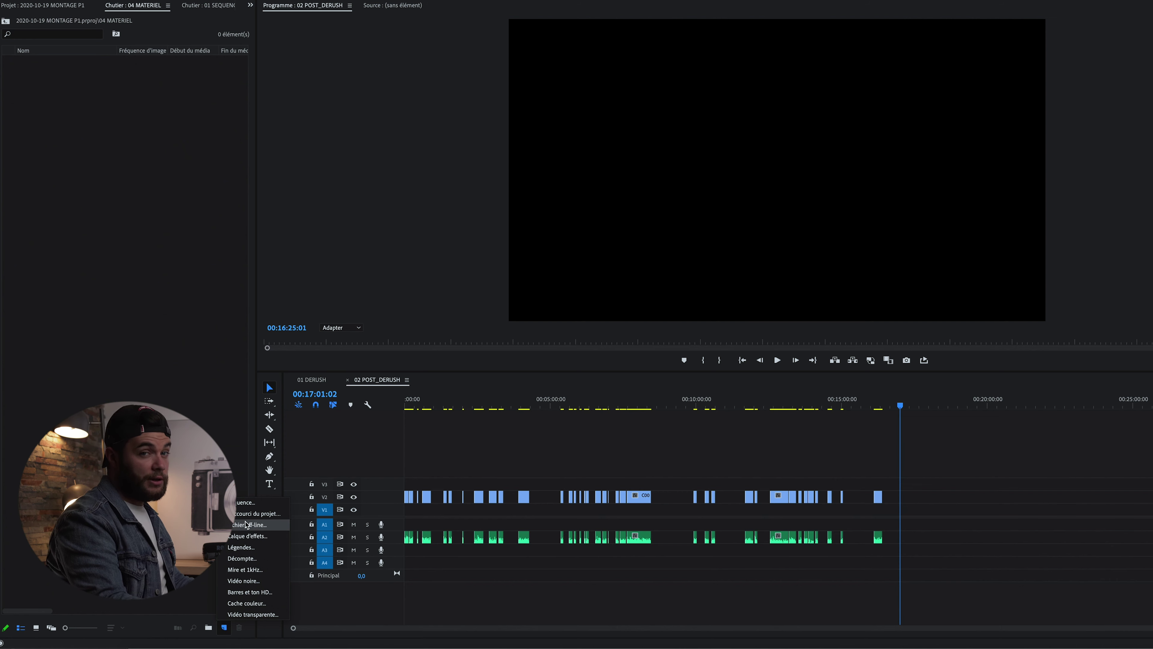
pyautogui.click(248, 537)
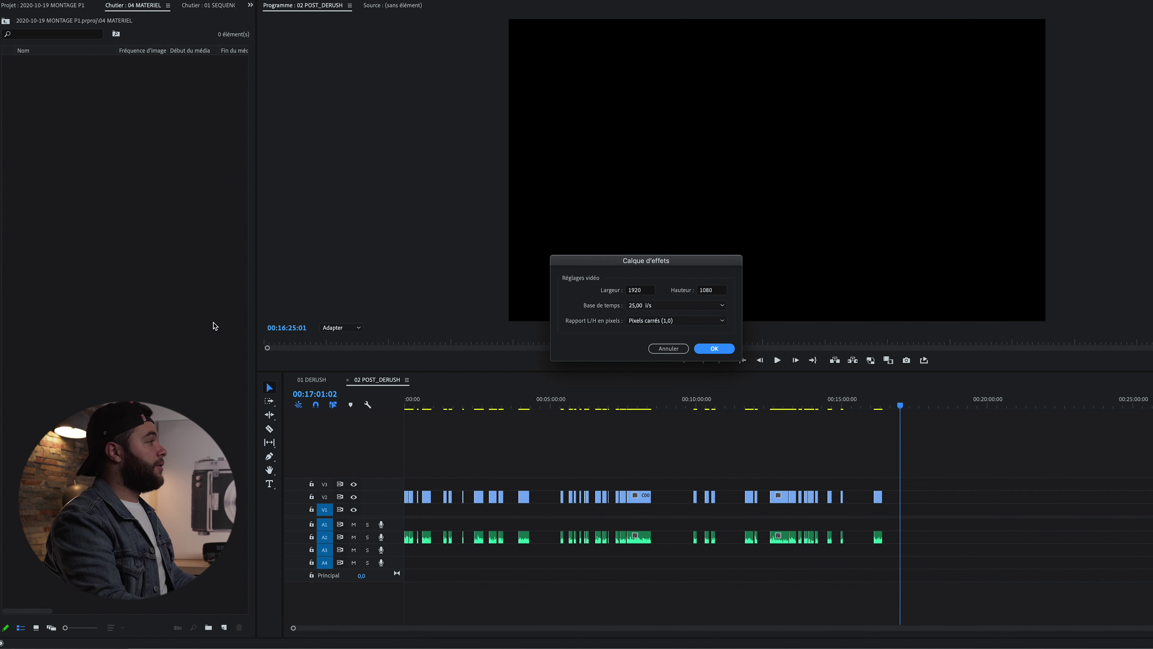
pyautogui.click(724, 353)
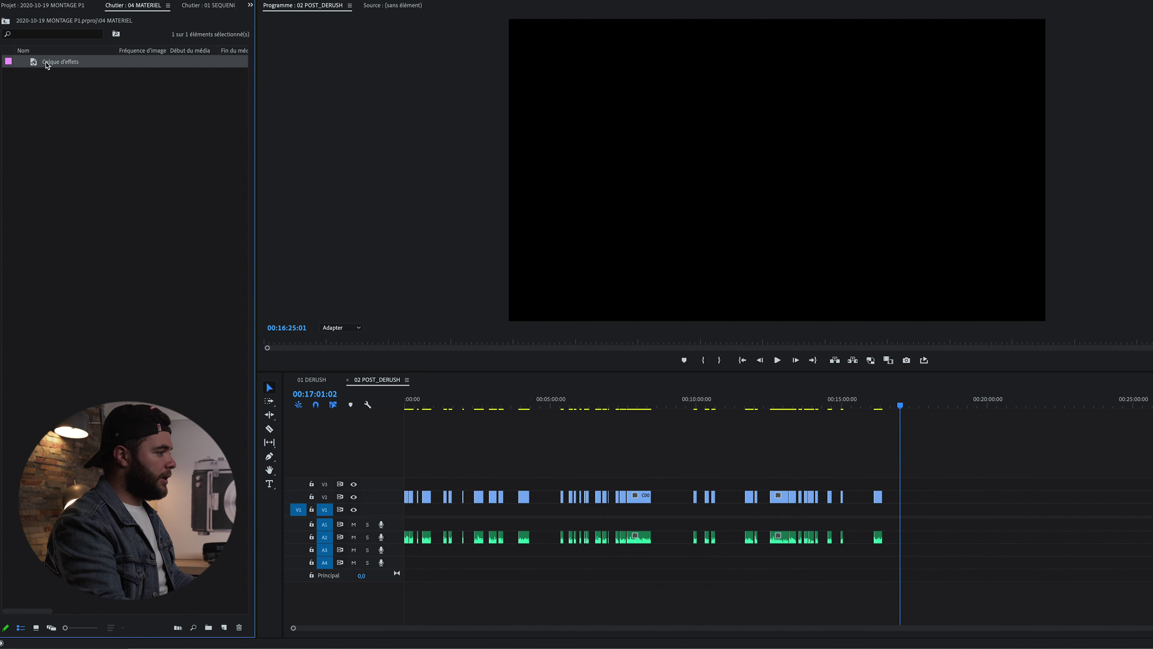
# - Cover V3 with the adjustment layer along the whole cut, overwrite it by raising the V2 clips onto it, and return them to V2
pyautogui.moveTo(47, 65)
pyautogui.mouseDown()
pyautogui.moveTo(394, 487)
pyautogui.moveTo(891, 483)
pyautogui.mouseUp()
pyautogui.moveTo(659, 491); pyautogui.dragTo(426, 490)
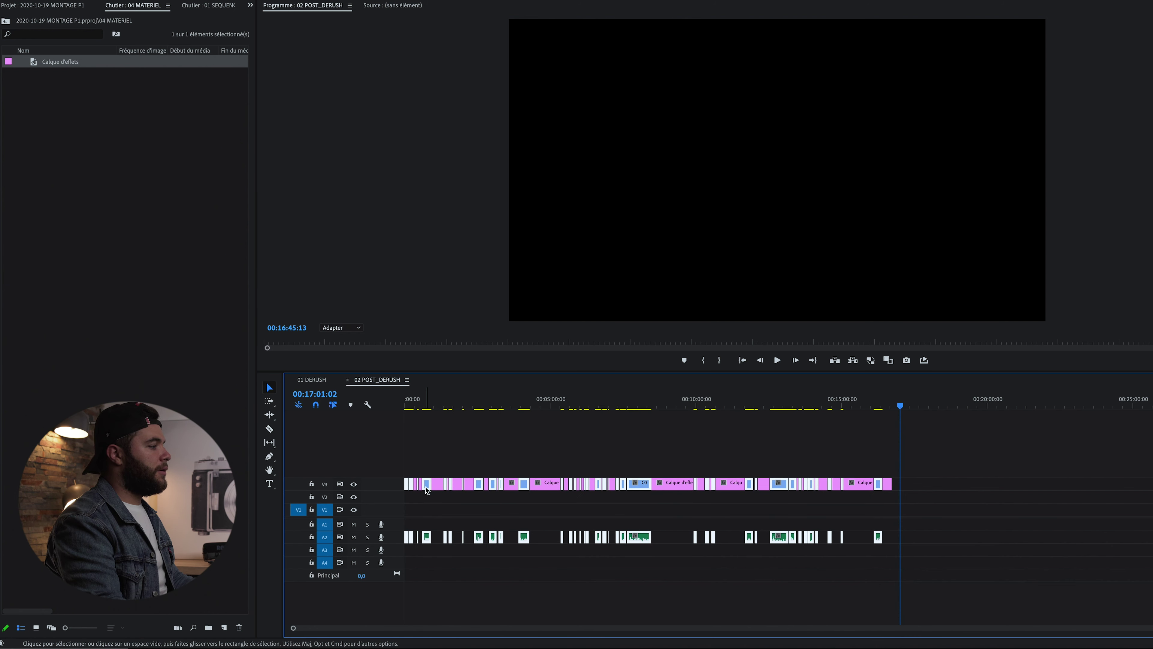
pyautogui.hotkey('ctrl', 'z')
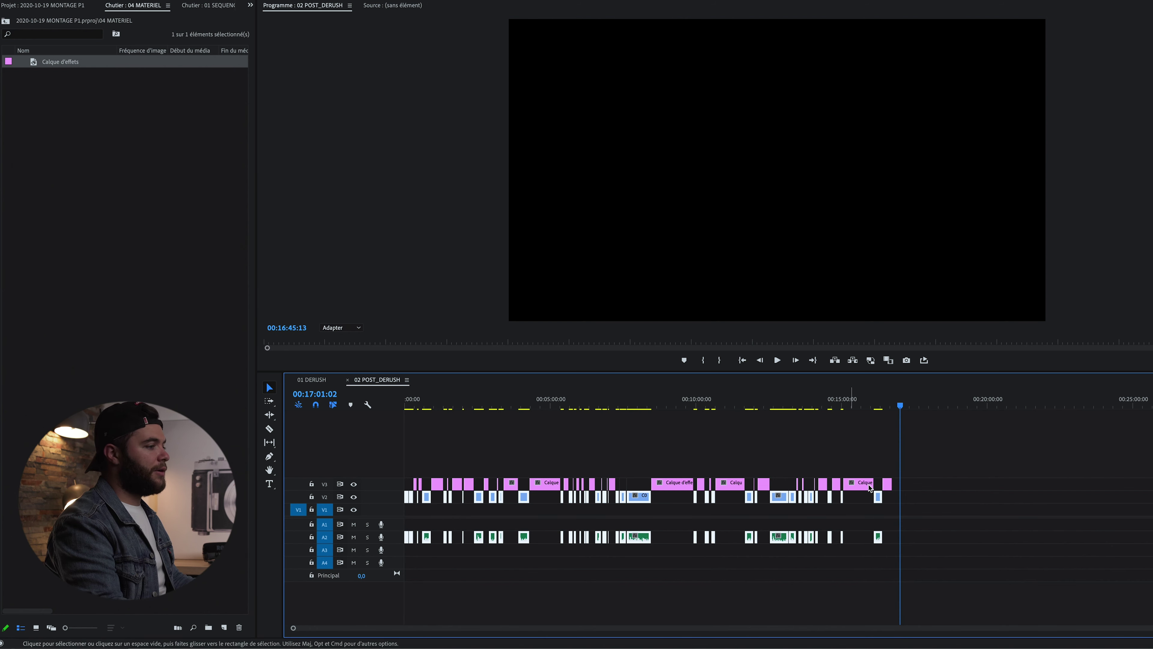
# - Ripple delete all the adjustment layer pieces on V3 to close every gap between the kept segments
pyautogui.moveTo(912, 478); pyautogui.dragTo(394, 460)
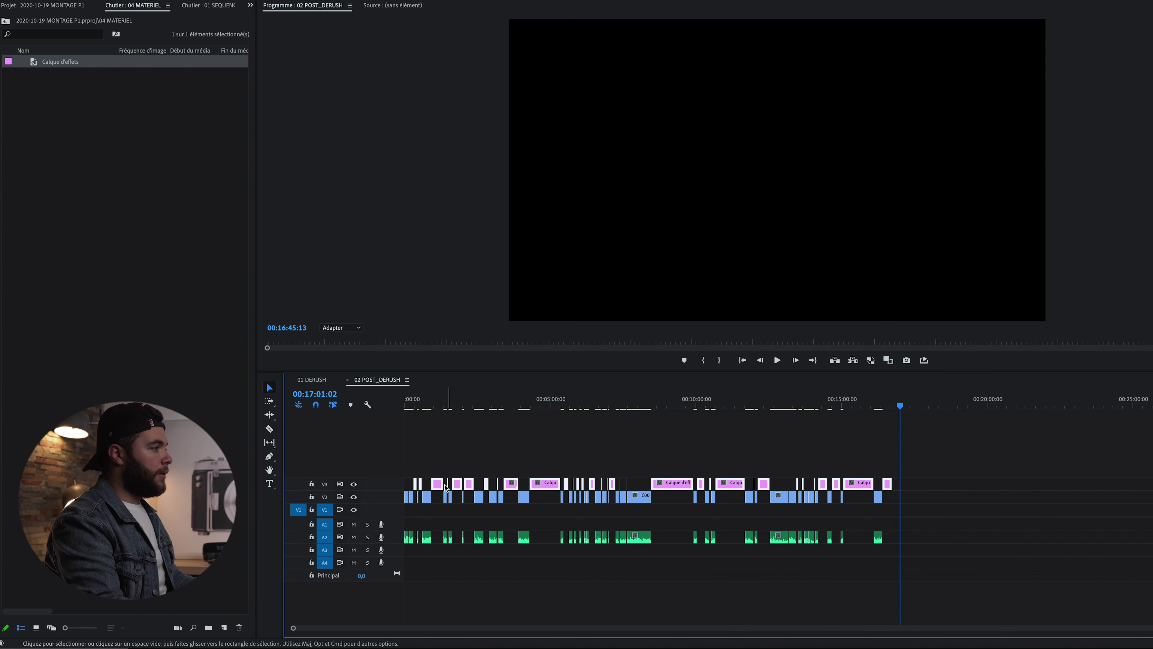
pyautogui.rightClick(438, 488)
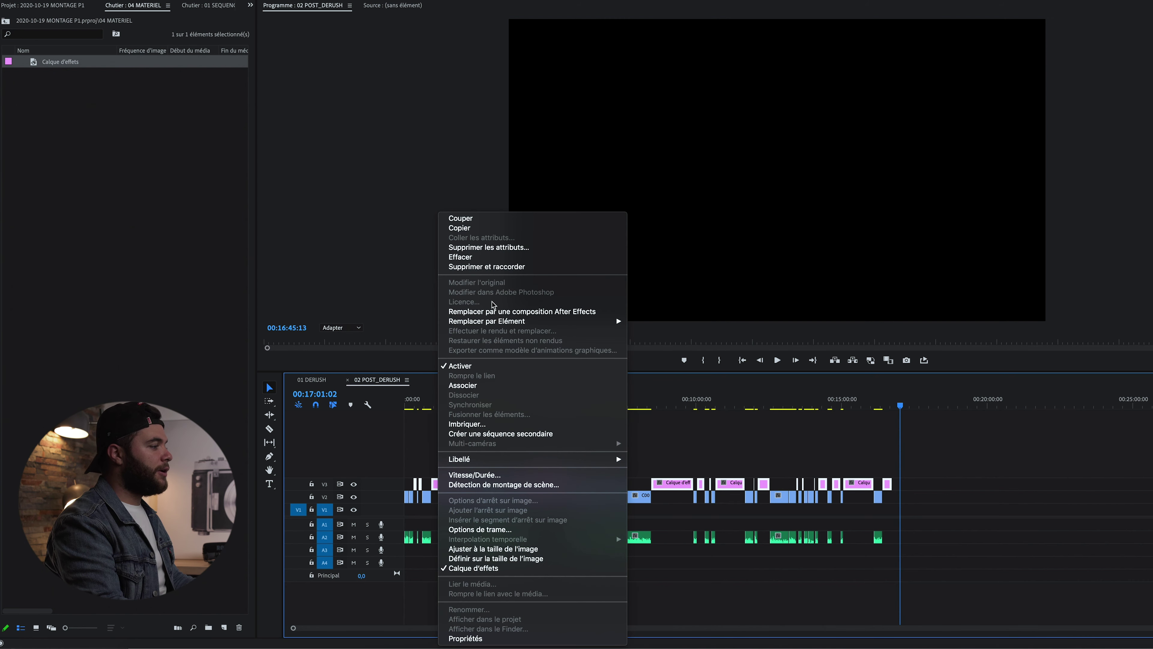
pyautogui.click(490, 267)
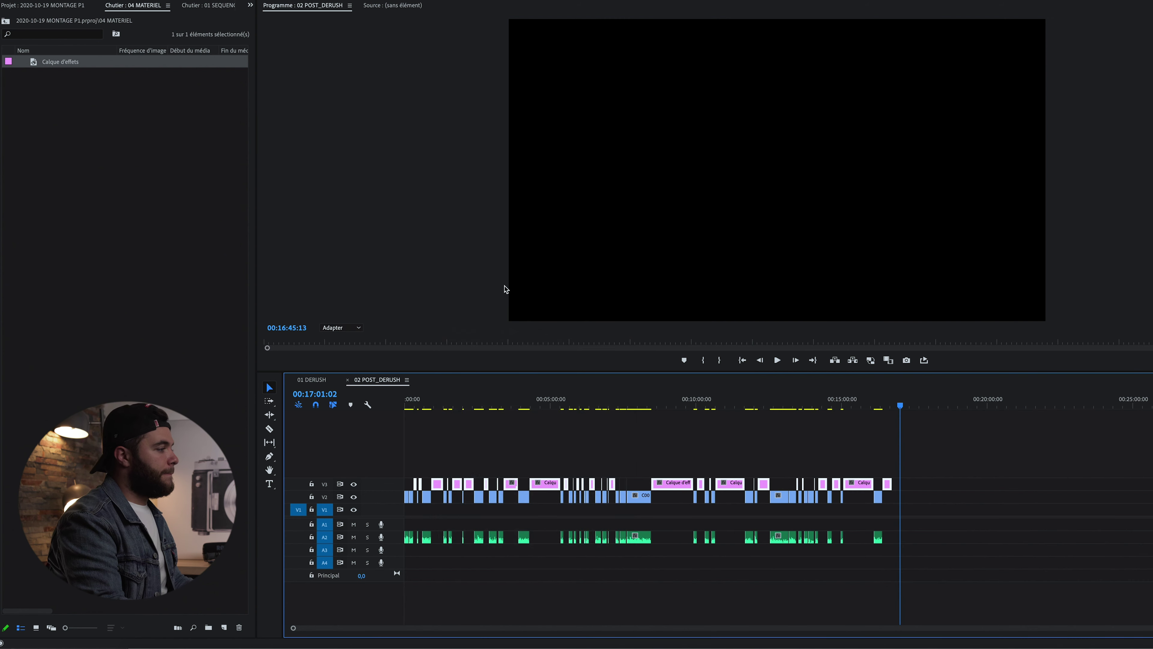
# - Scrub through the joined cut to check it, and move all its video segments from V2 down to V1
pyautogui.click(402, 407)
pyautogui.moveTo(401, 407); pyautogui.dragTo(576, 409)
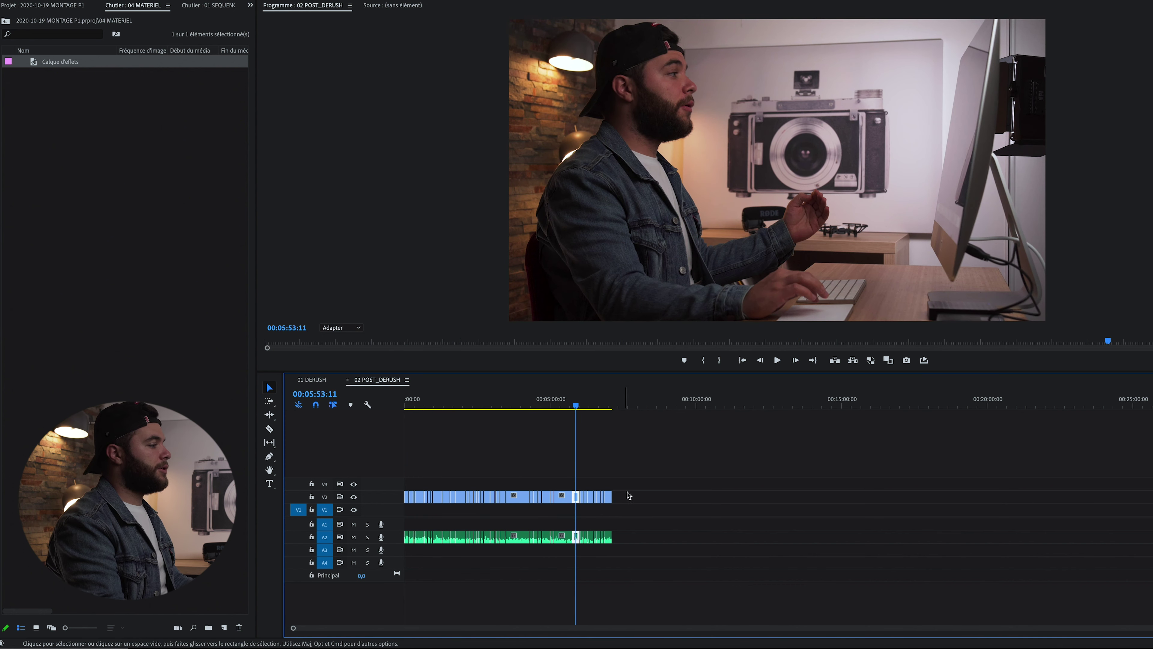
pyautogui.moveTo(630, 491); pyautogui.dragTo(462, 509)
pyautogui.click(467, 429)
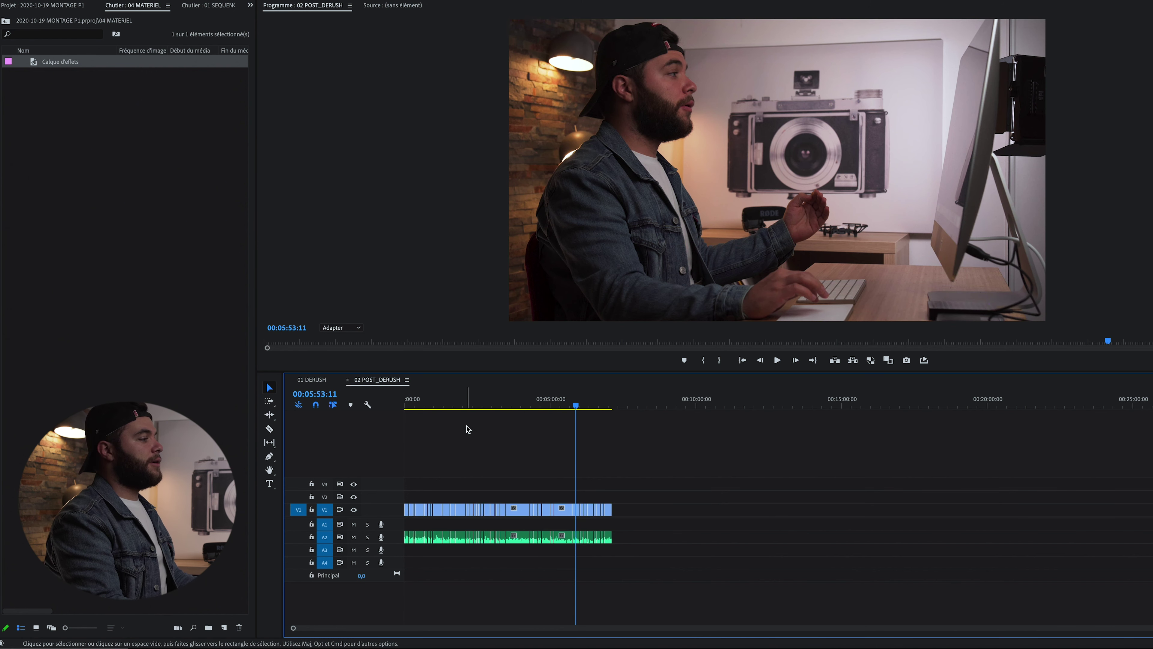
# - Play 02 POST_DERUSH from its start and park the playhead at 00:00:18:23, just before the end of a C0001.MP4 segment
pyautogui.click(407, 406)
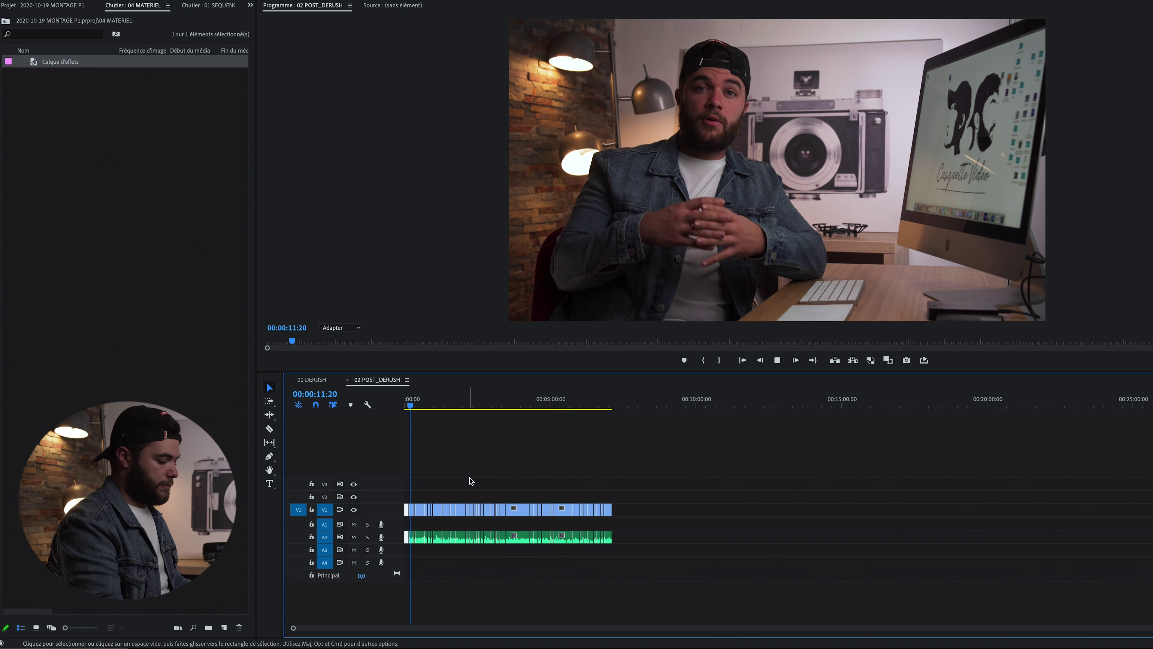
pyautogui.scroll(4, 470, 480)
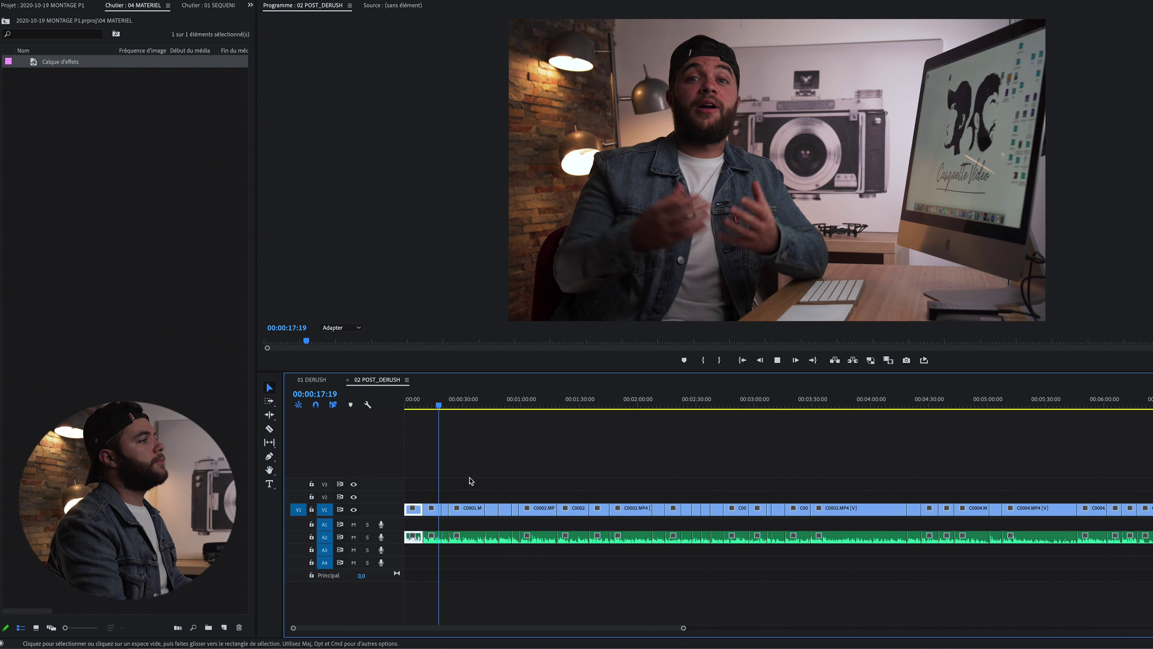
pyautogui.press('space')
pyautogui.press('super+k')
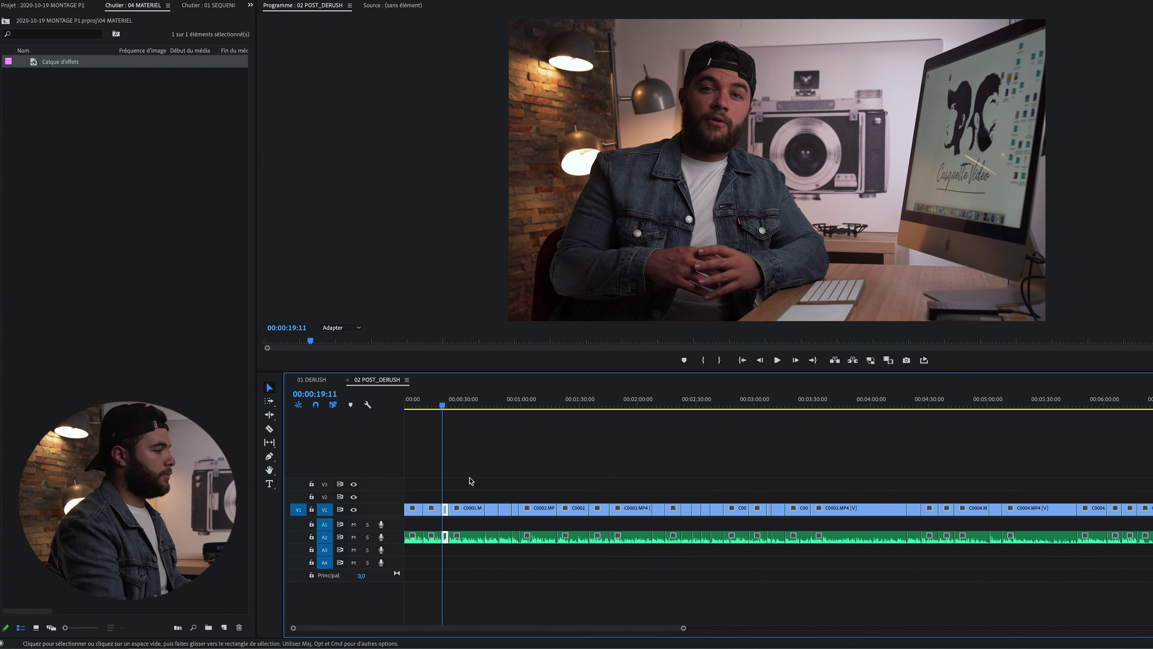
pyautogui.click(436, 407)
pyautogui.press('space')
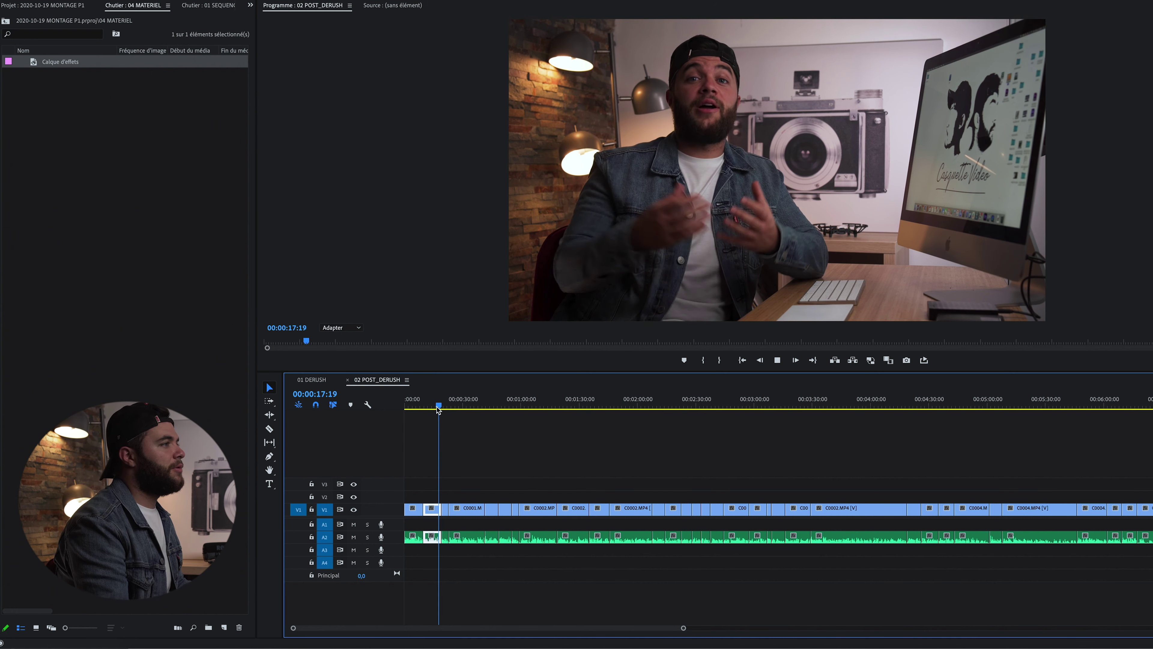
pyautogui.press('space')
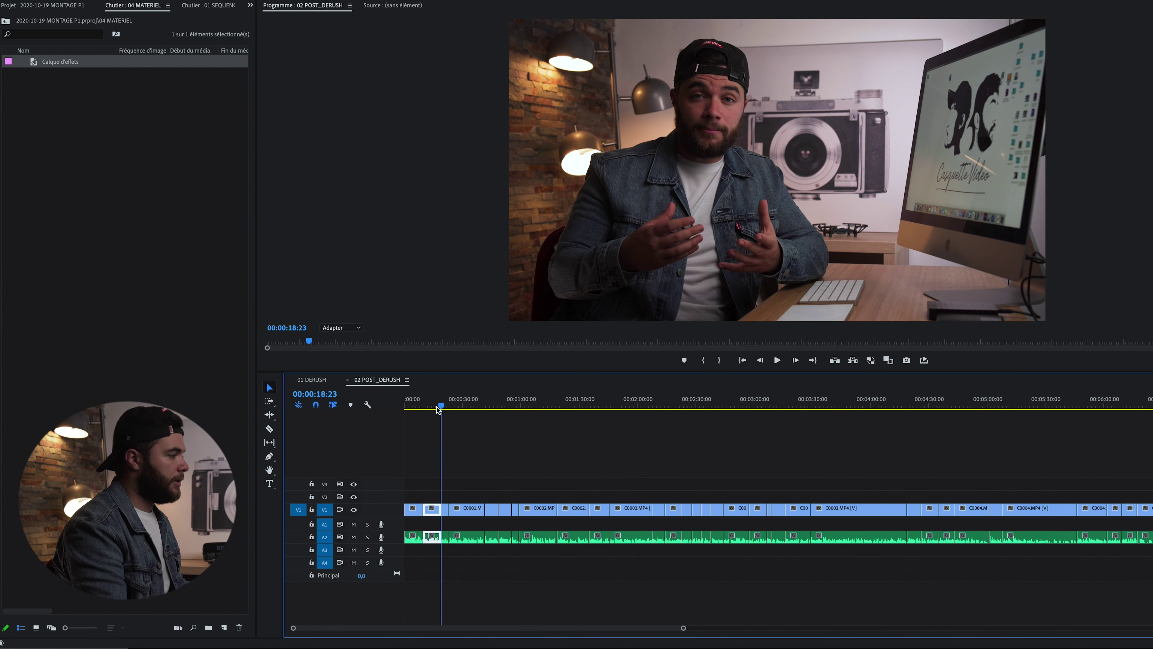
# - Cut C0001.MP4 at 00:00:18:23, delete the short remainder up to 00:00:19:08, and close the gap it leaves
pyautogui.press('=')
pyautogui.press('=')
pyautogui.press('=')
pyautogui.press('=')
pyautogui.press('=')
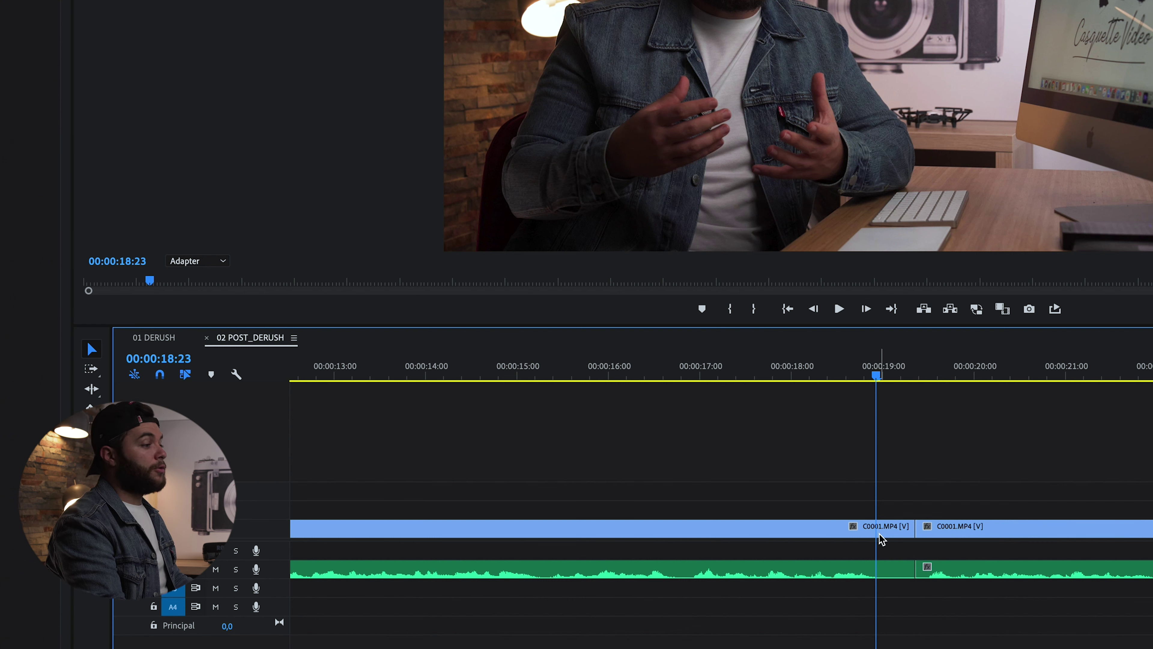
pyautogui.click(865, 535)
pyautogui.hotkey('ctrl', 'k')
pyautogui.click(896, 531)
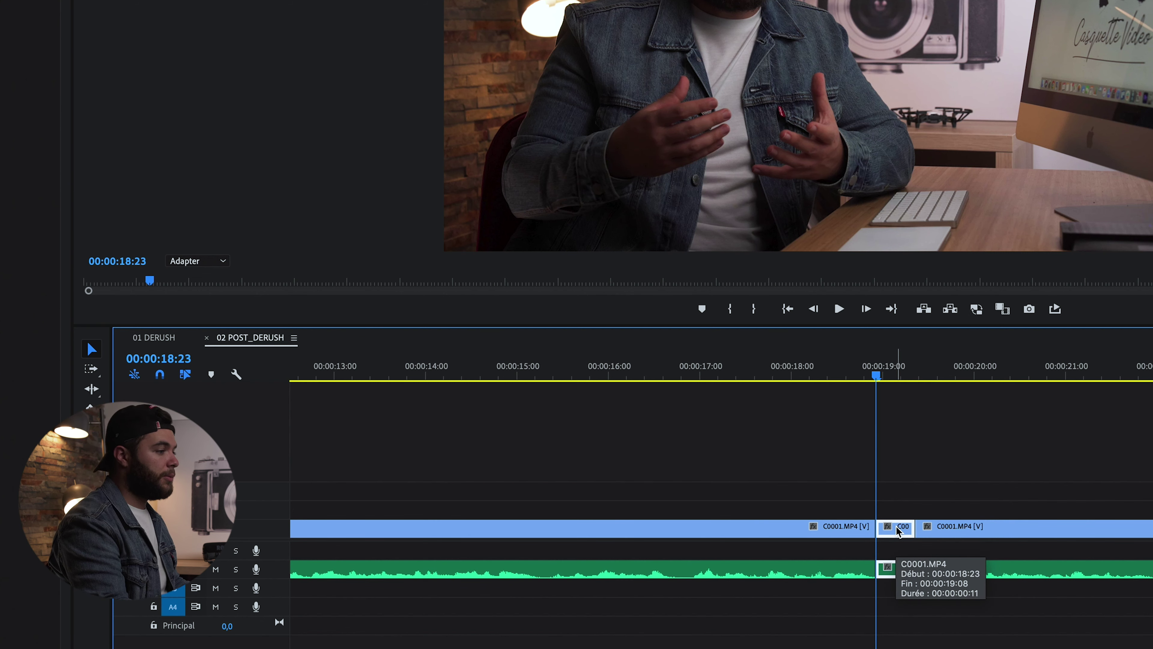
pyautogui.press('Delete')
pyautogui.click(896, 531)
pyautogui.press('Delete')
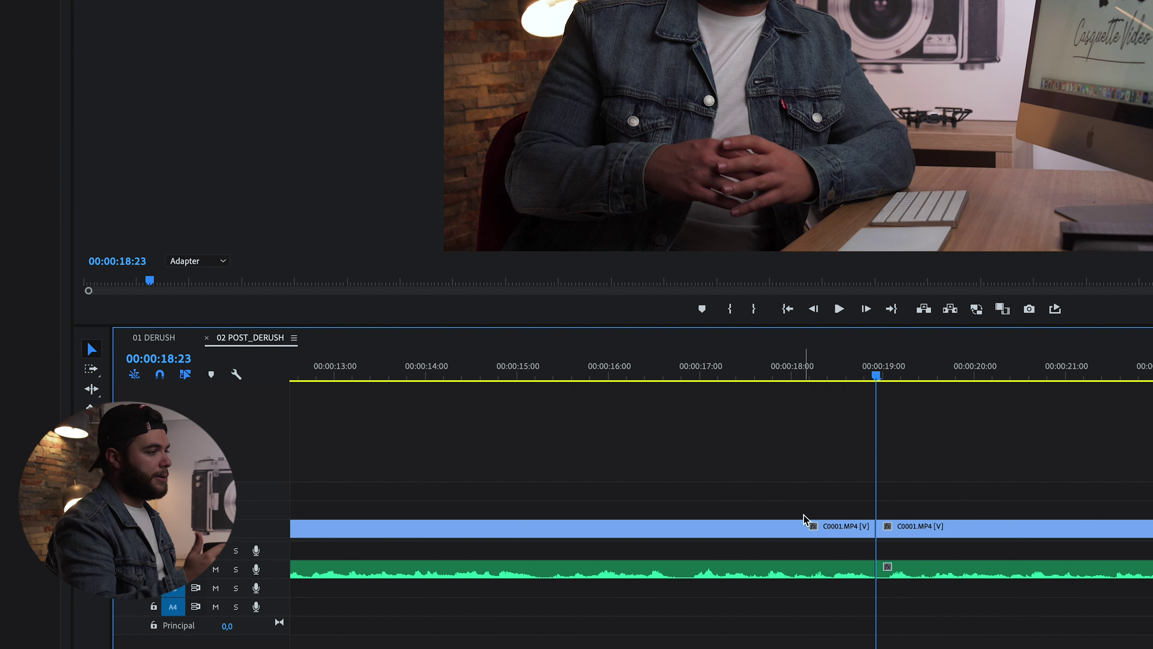
# - Undo the cut and deletion, and ripple trim the end of the segment to the playhead at 00:00:18:23 instead
pyautogui.hotkey('ctrl', 'z')
pyautogui.hotkey('ctrl', 'z')
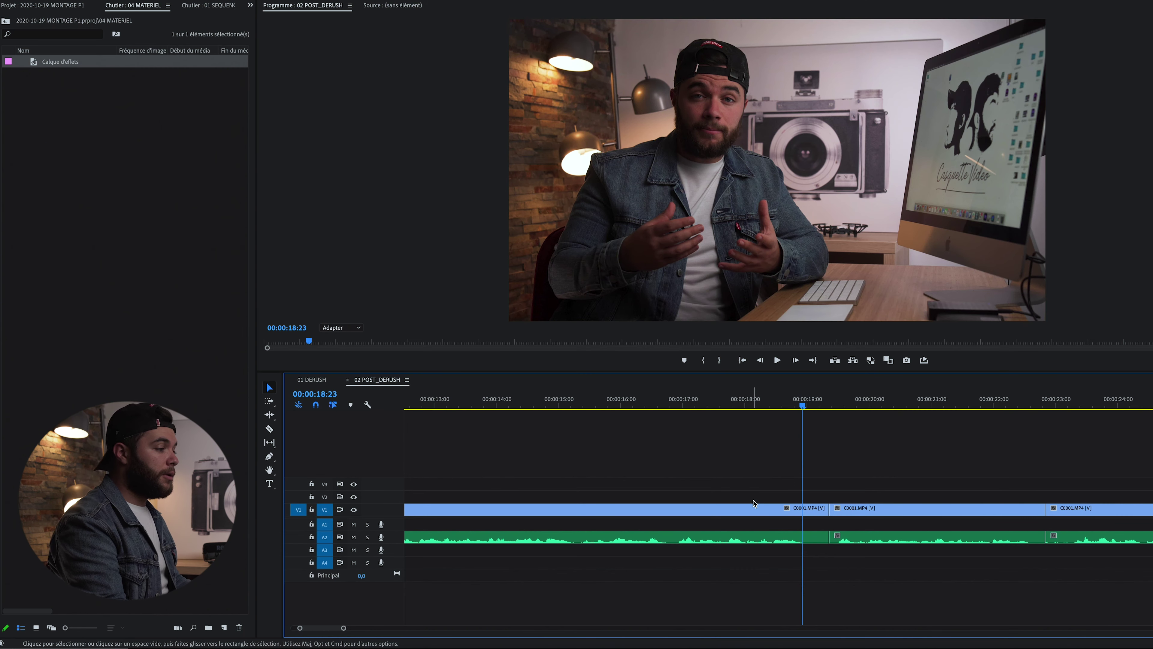
pyautogui.press('w')
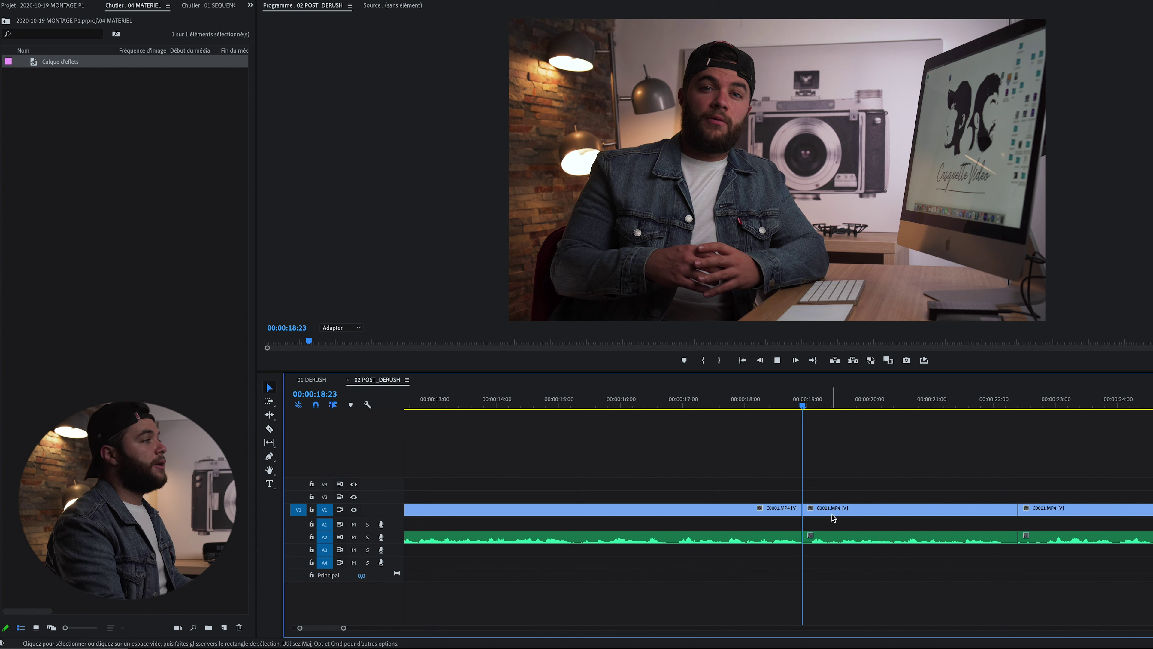
# - Play the following C0001.MP4 segment to its end, ripple trim its last few frames, and play on into the next segment
pyautogui.click(833, 518)
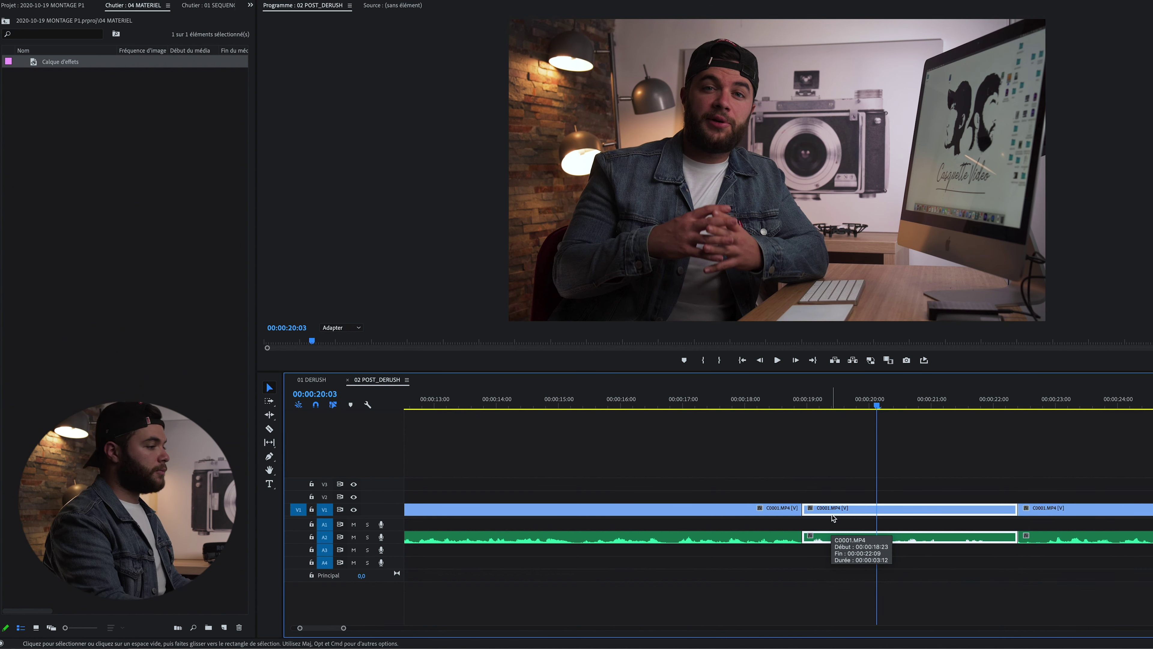
pyautogui.press('space')
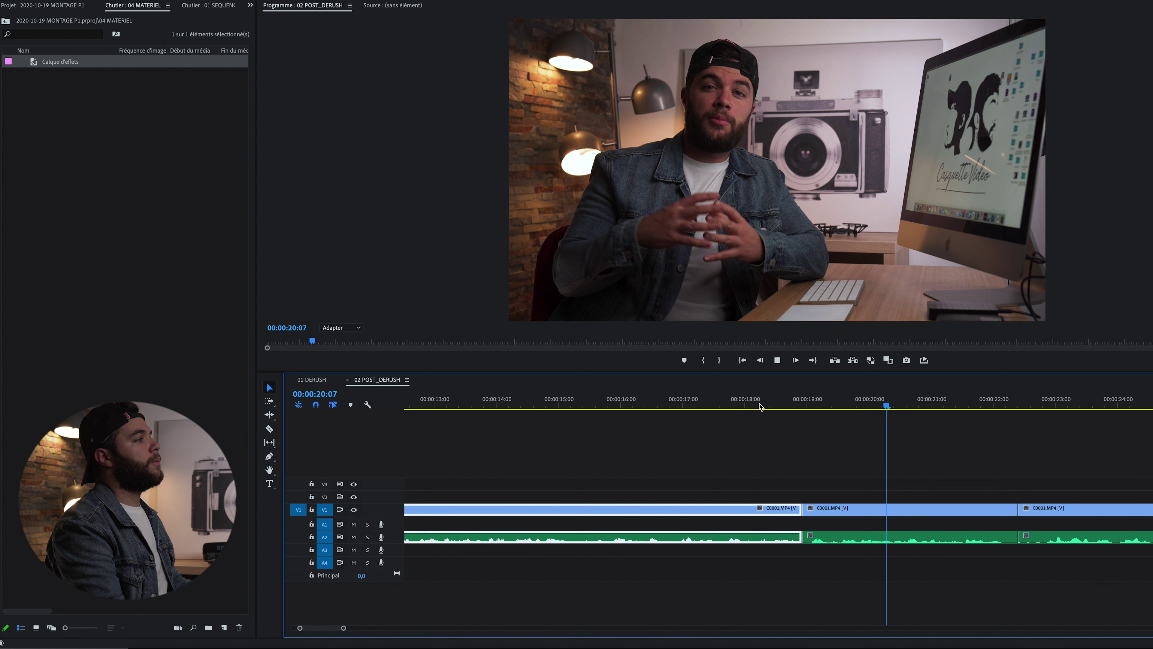
pyautogui.press('space')
pyautogui.click(990, 402)
pyautogui.press('space')
pyautogui.press('space')
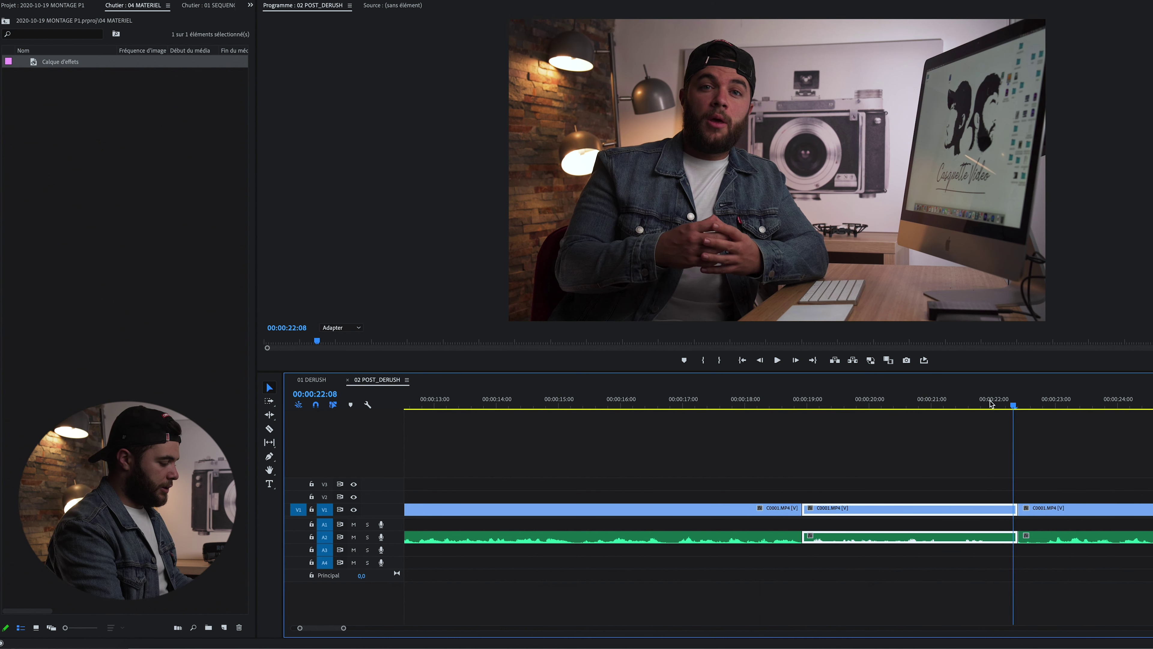
pyautogui.press('space')
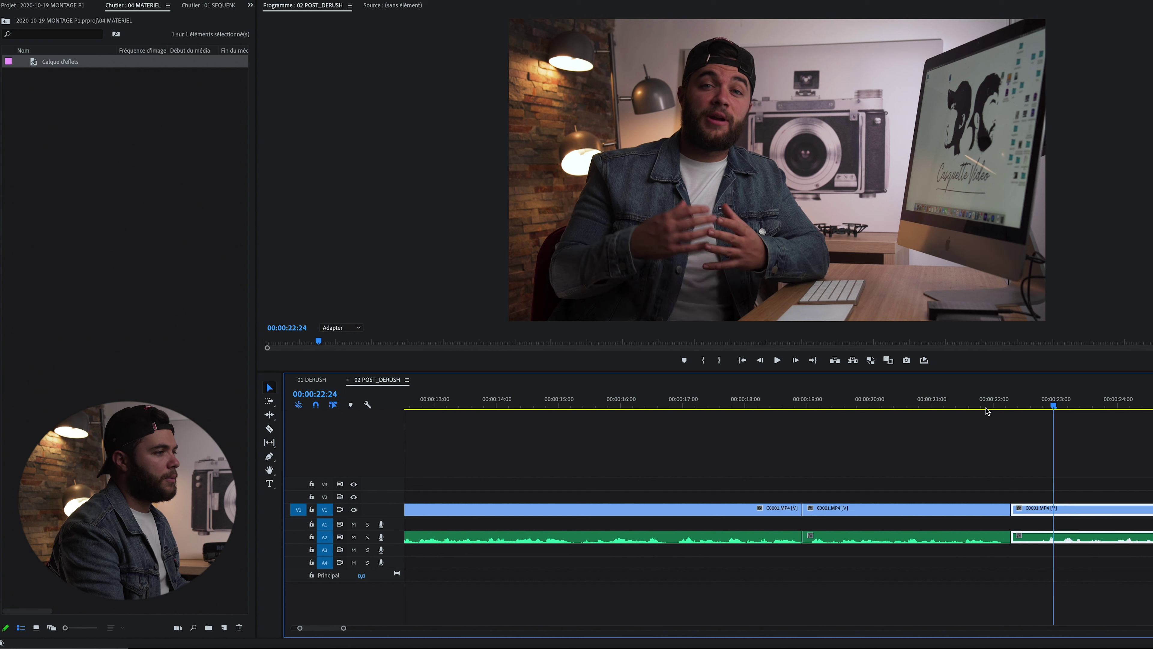
# - Cut the C0001.MP4 segment at 00:00:22:17, delete the short piece before the cut, close the gap, and play on
pyautogui.click(1036, 408)
pyautogui.press('super+k')
pyautogui.press('Delete')
pyautogui.click(1025, 511)
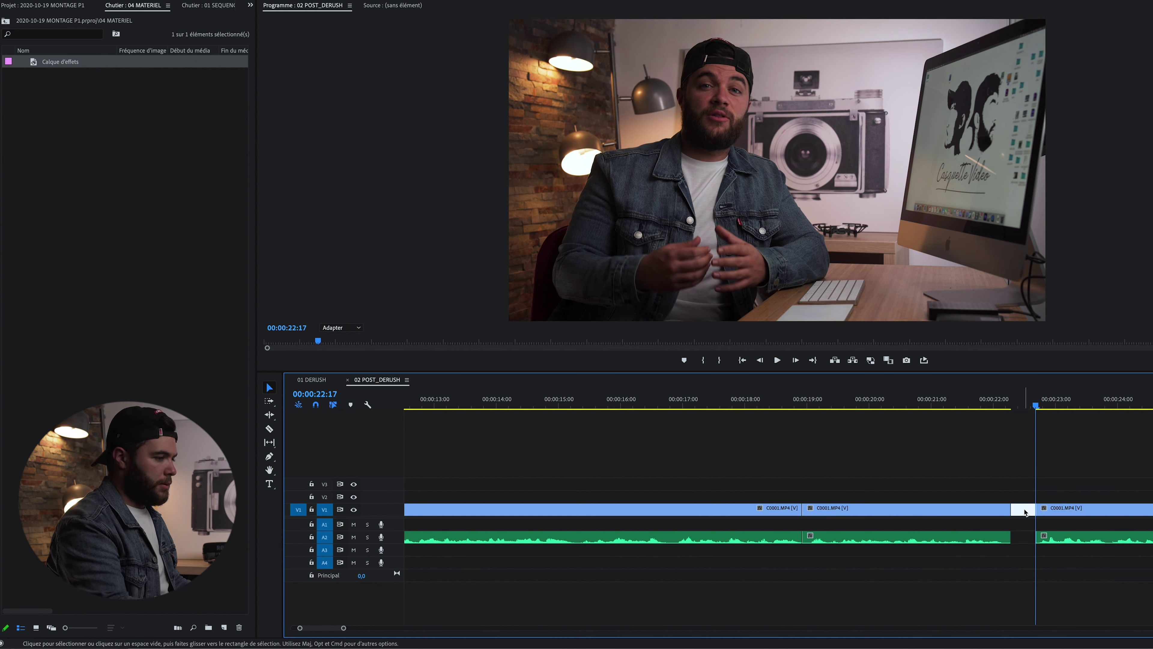
pyautogui.press('Delete')
pyautogui.press('space')
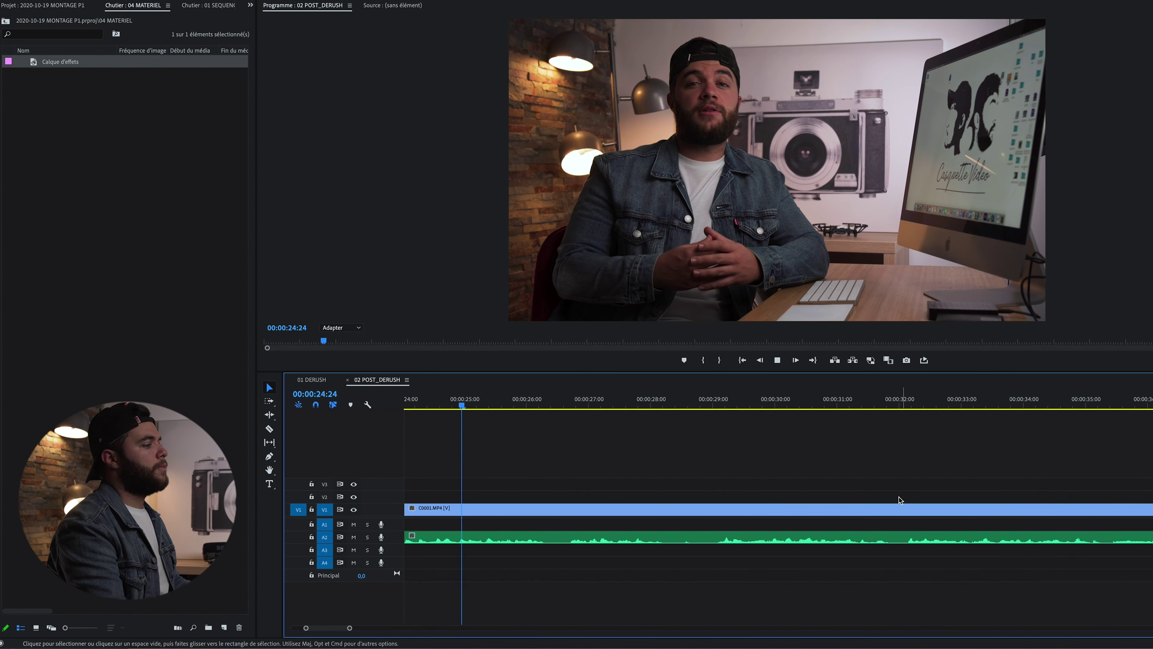
# - Try cutting the following C0001.MP4 segment at 00:00:27:24, replay around the cut, and undo it
pyautogui.press('space')
pyautogui.click(649, 404)
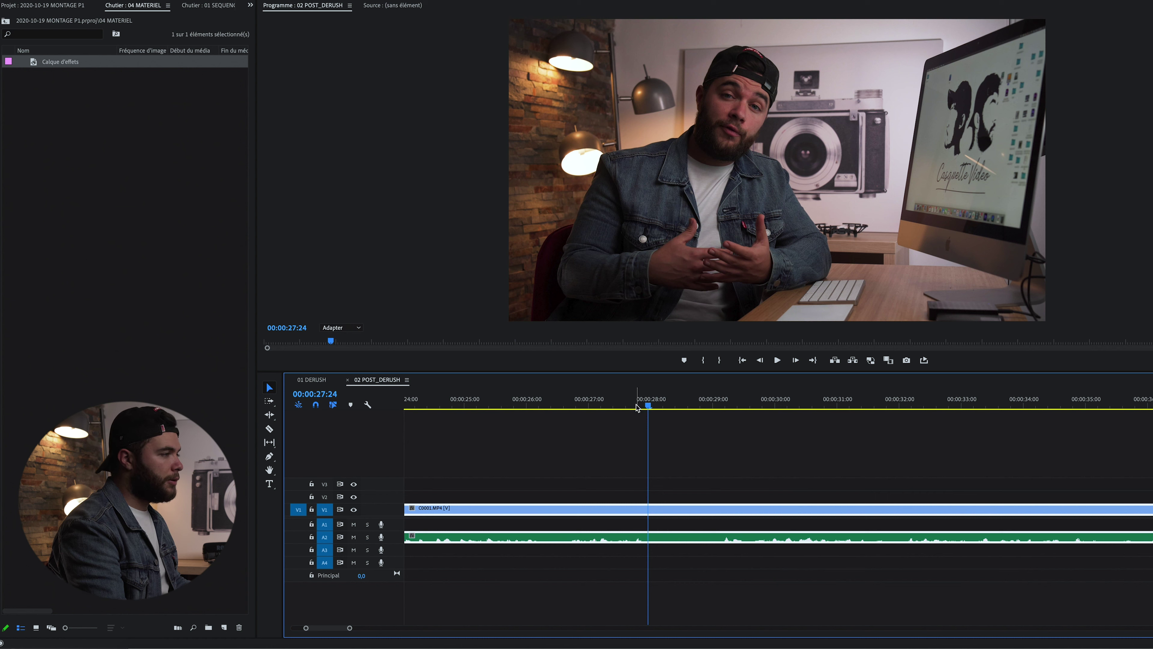
pyautogui.hotkey('ctrl', 'k')
pyautogui.press('space')
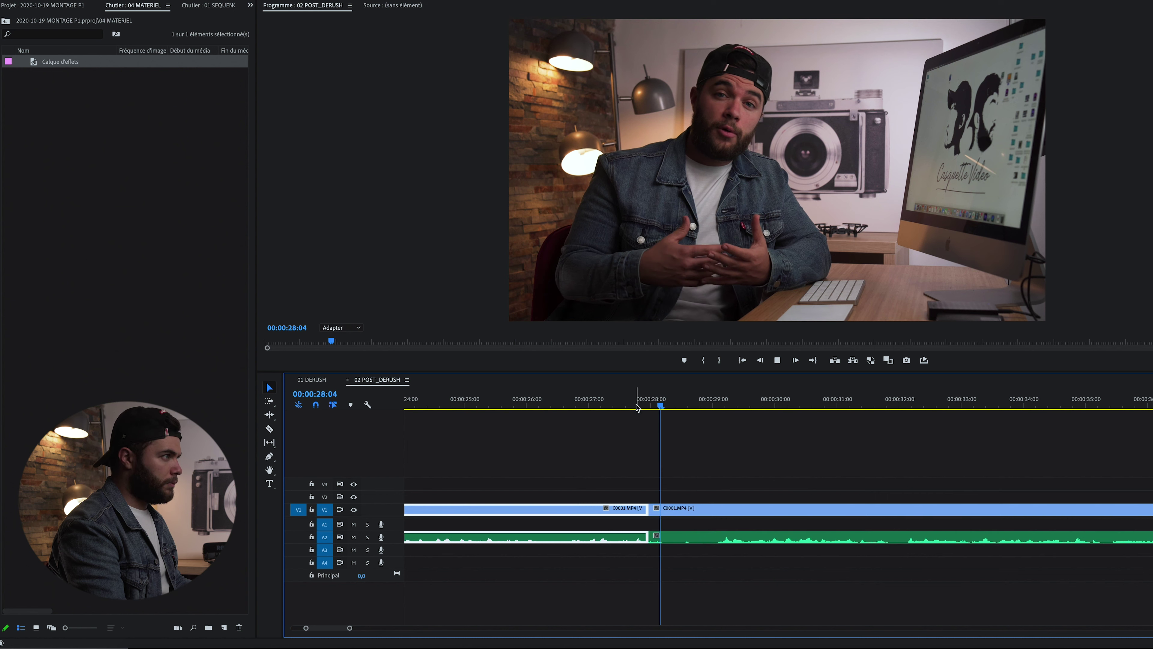
pyautogui.press('space')
pyautogui.click(624, 404)
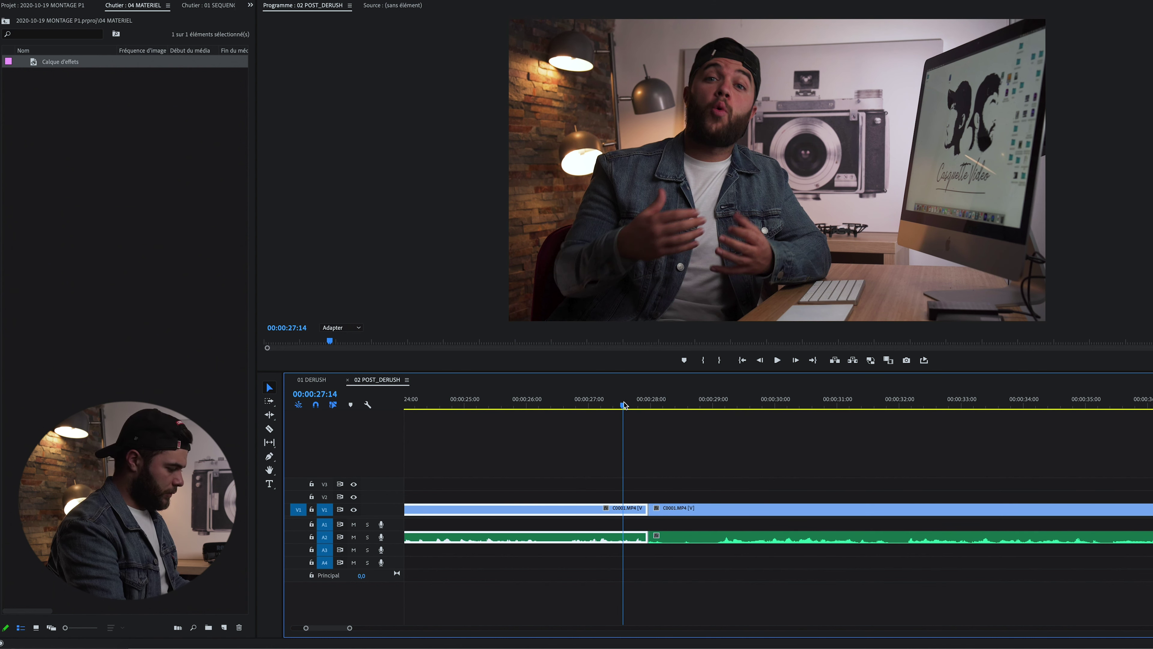
pyautogui.hotkey('shift', 'Delete')
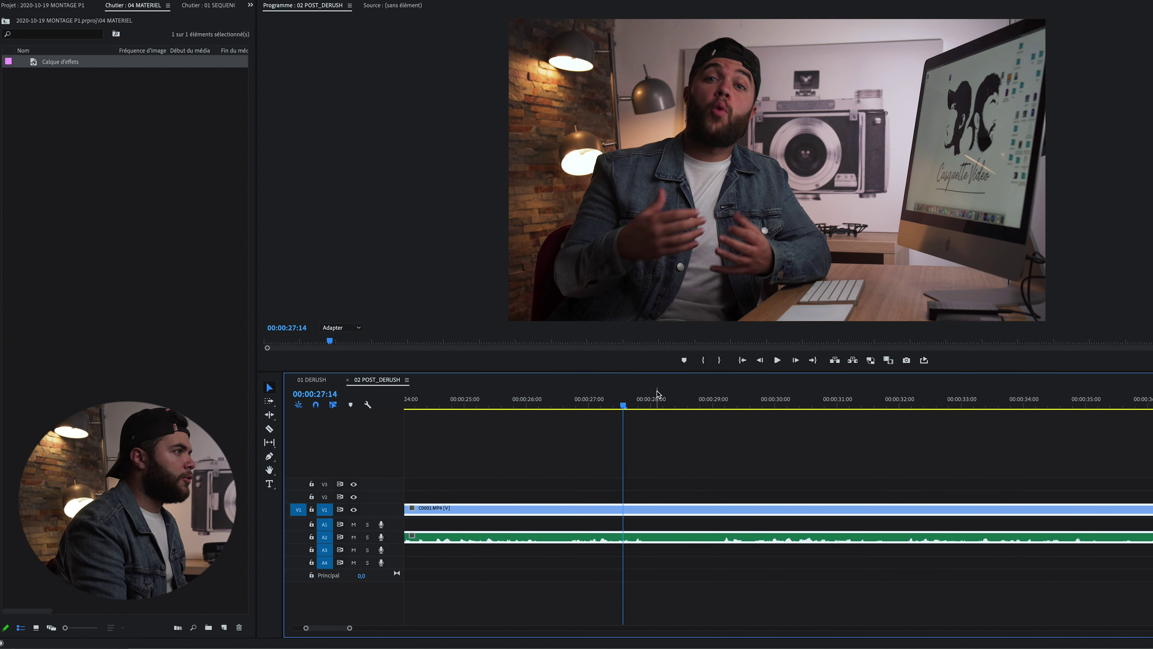
pyautogui.press('space')
pyautogui.hotkey('ctrl', 'k')
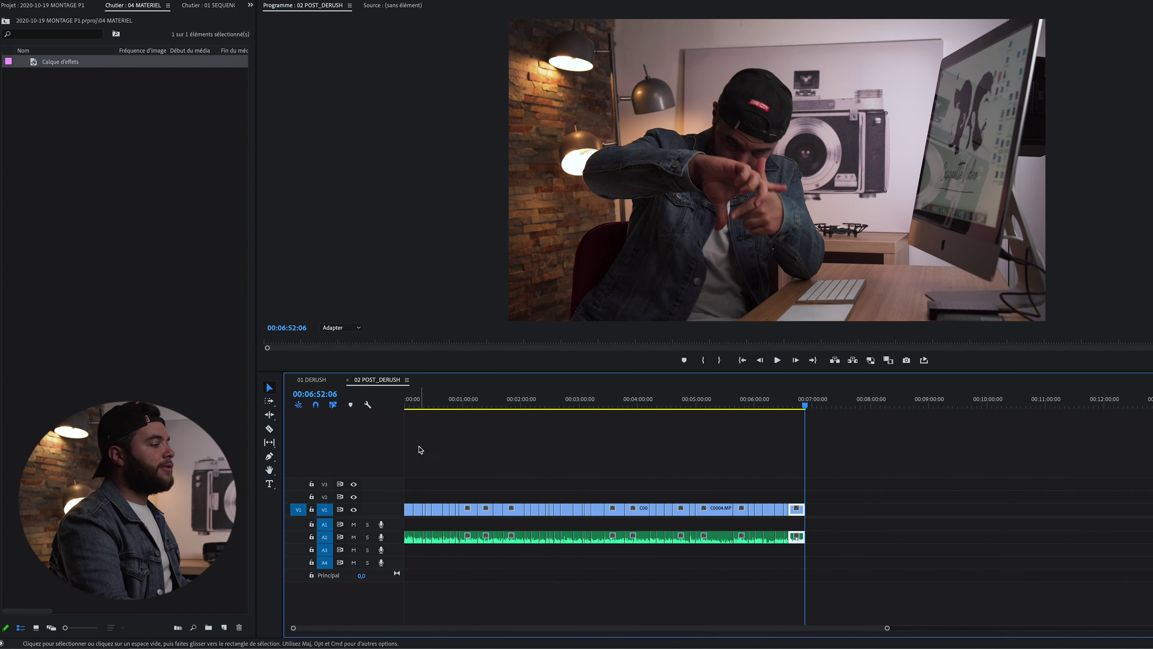
# - Park the playhead at 00:00:04:18 in 02 POST_DERUSH and compare its layout with the 01 DERUSH sequence
pyautogui.click(410, 406)
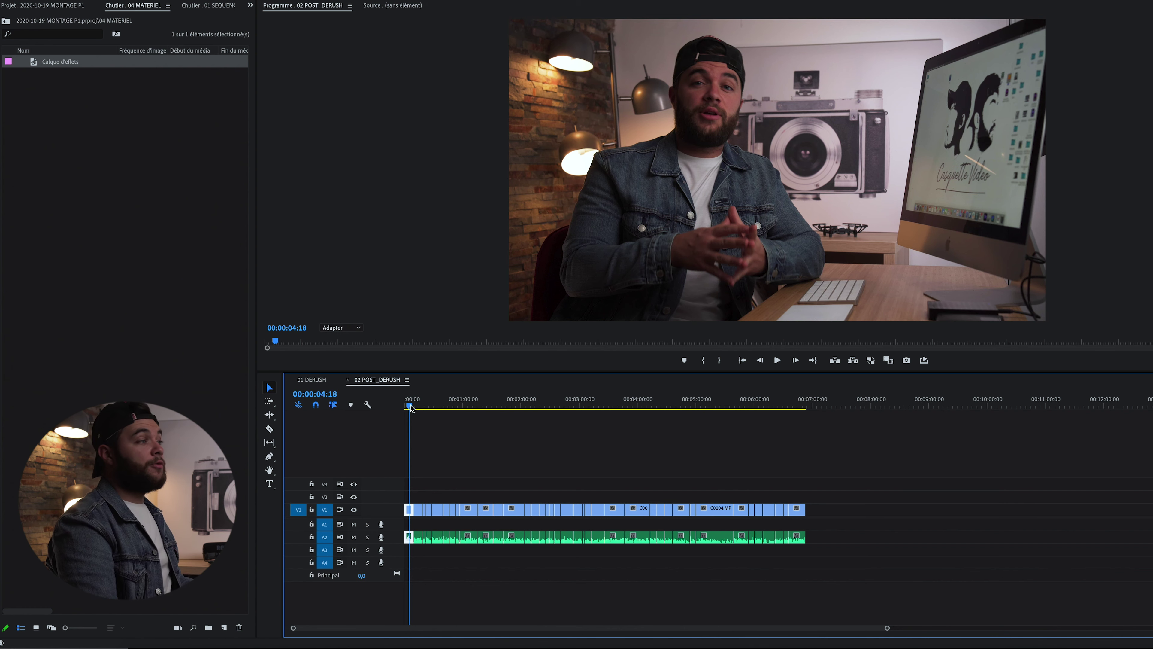
pyautogui.press('=')
pyautogui.press('=')
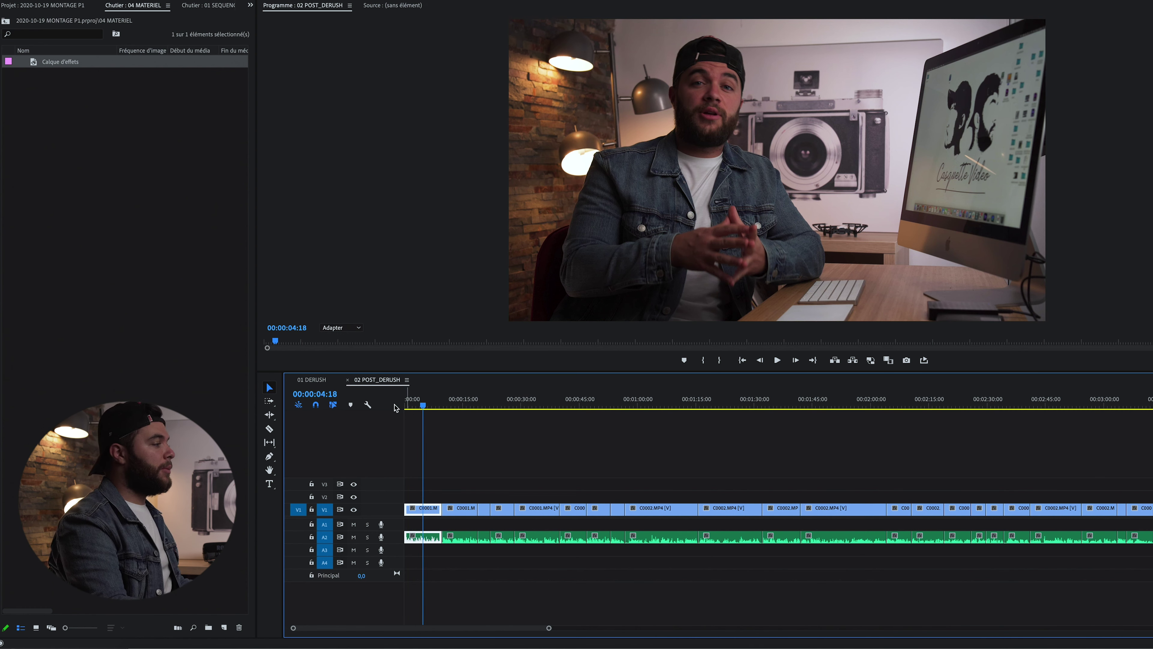
pyautogui.click(321, 382)
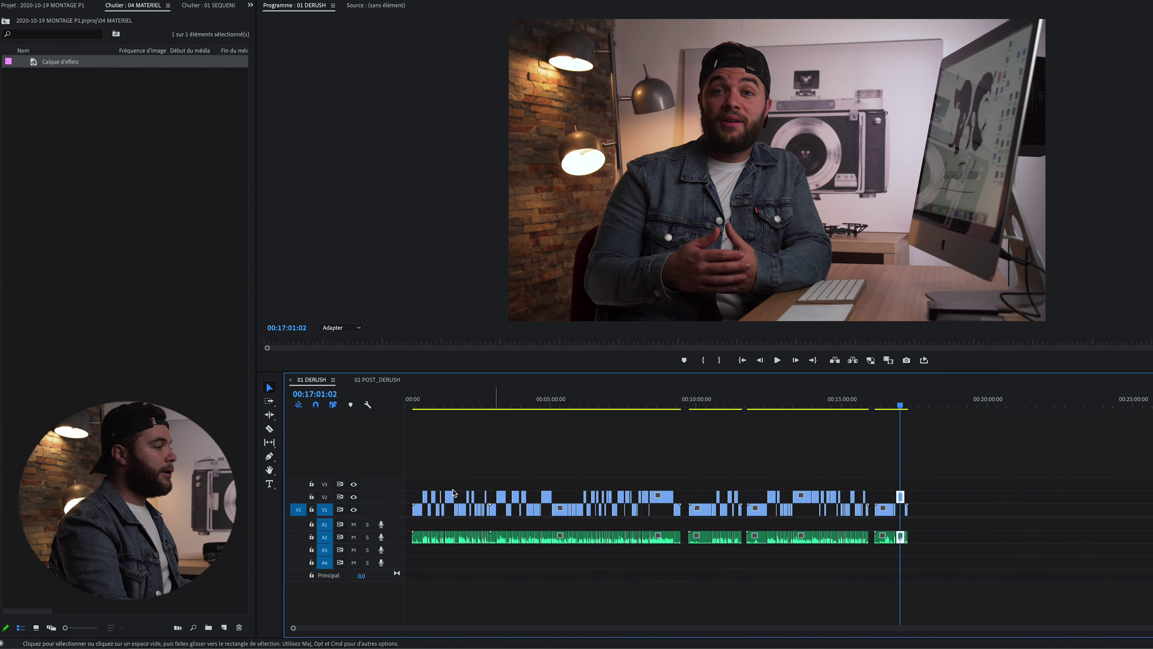
pyautogui.click(381, 381)
# - Try cutting the first C0001.MP4 segment at 00:00:04:18 and moving its second part up to V2, and undo both changes
pyautogui.press('super+k')
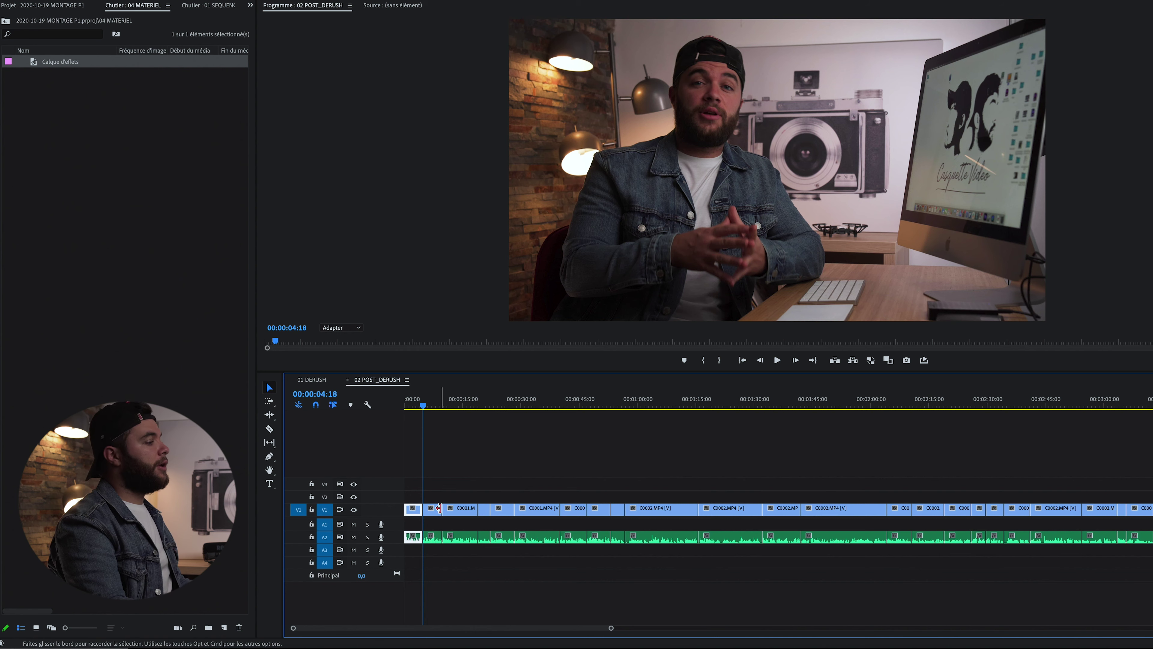
pyautogui.moveTo(434, 507); pyautogui.dragTo(435, 500)
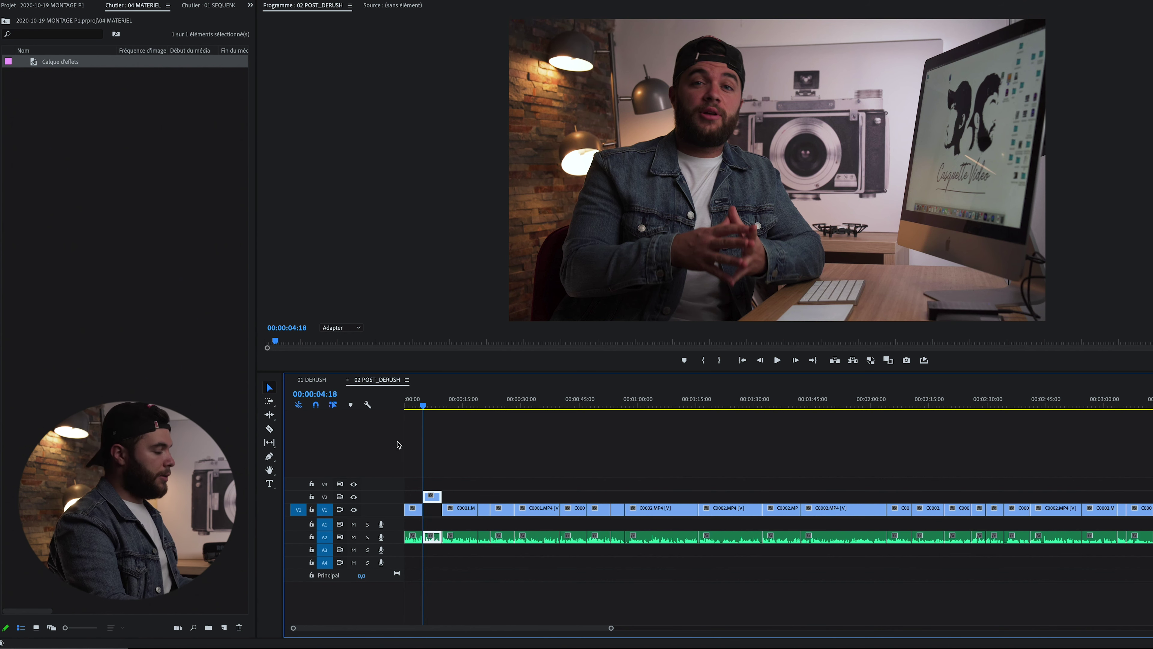
pyautogui.press('super+z')
pyautogui.press('super+z')
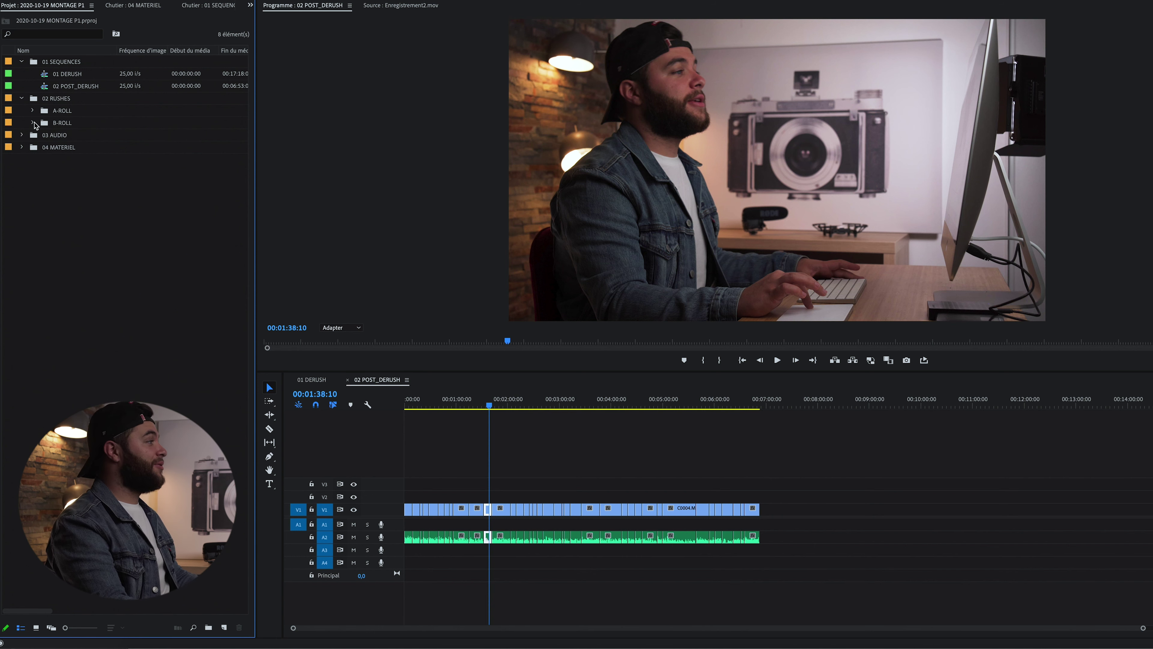
# - Expand the B-ROLL bin and scrub through the opening minute of 02 POST_DERUSH, returning to its start
pyautogui.click(32, 122)
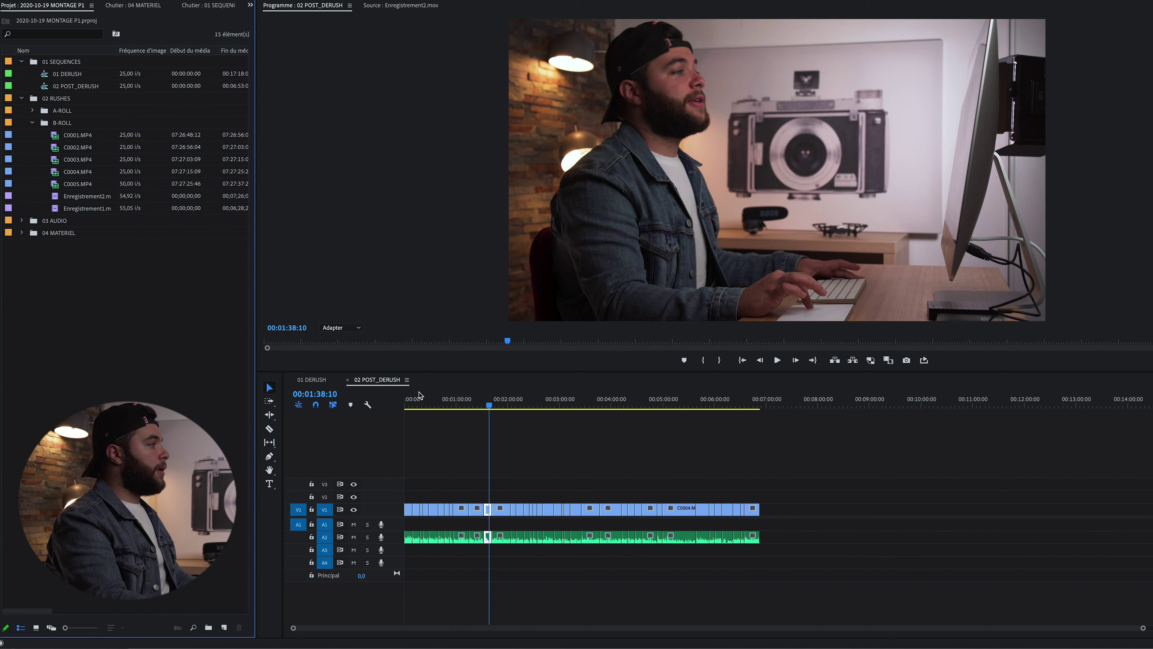
pyautogui.click(433, 403)
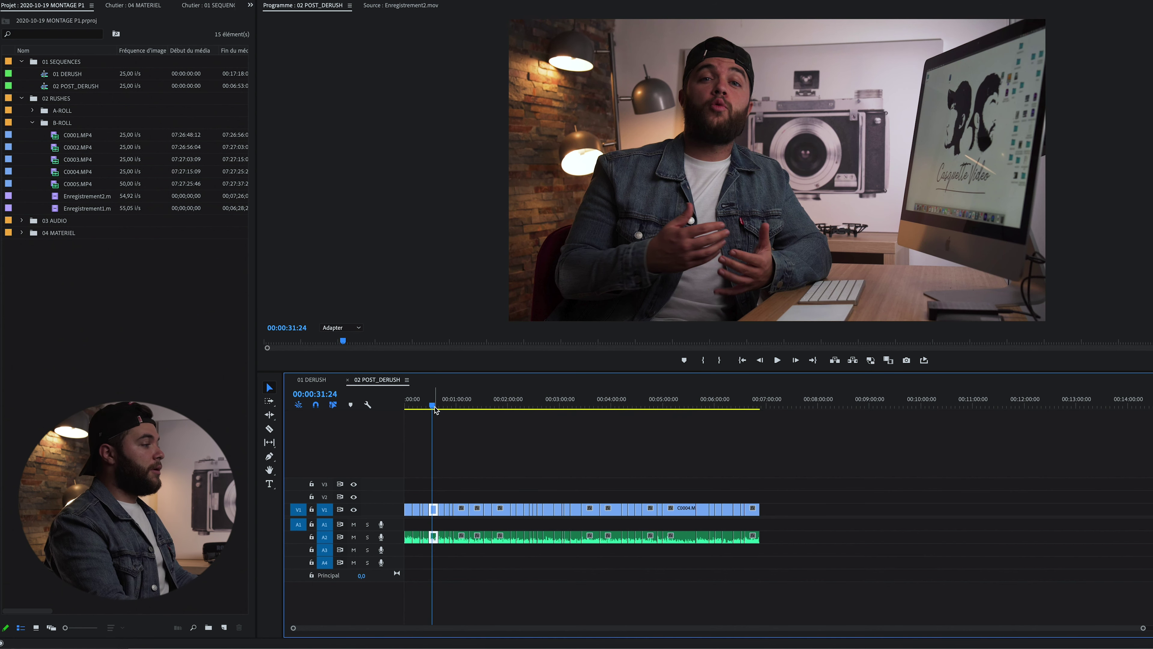
pyautogui.click(441, 406)
pyautogui.moveTo(442, 407); pyautogui.dragTo(444, 408)
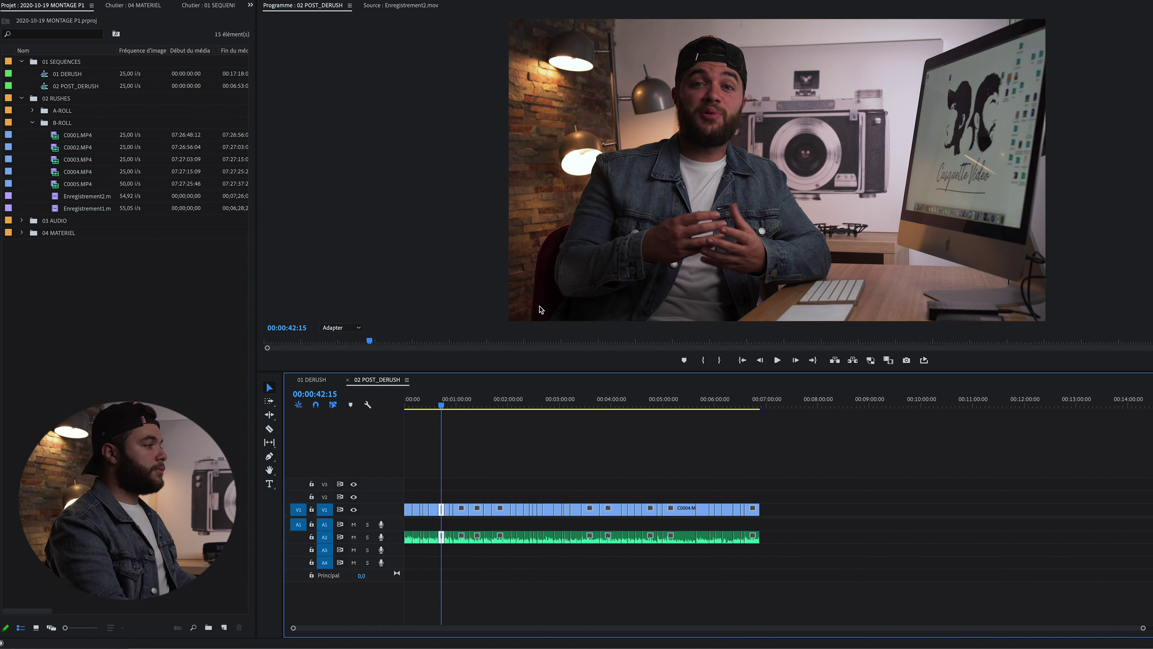
pyautogui.moveTo(442, 407)
pyautogui.mouseDown()
pyautogui.moveTo(407, 408)
pyautogui.moveTo(444, 409)
pyautogui.mouseUp()
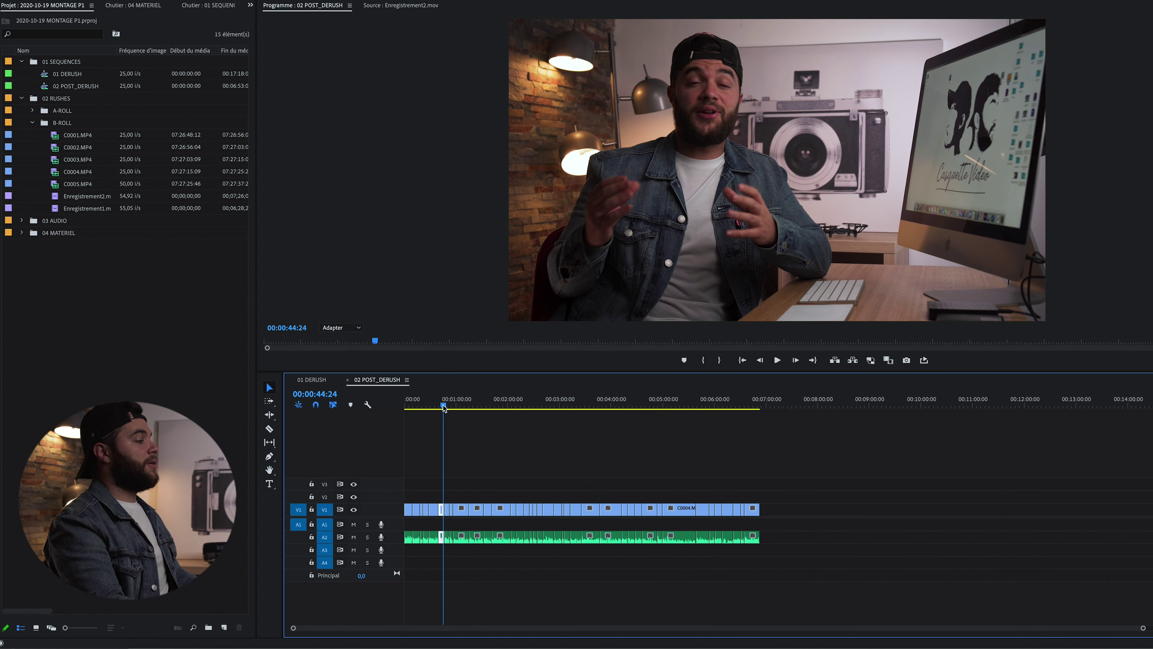
pyautogui.moveTo(444, 408); pyautogui.dragTo(407, 407)
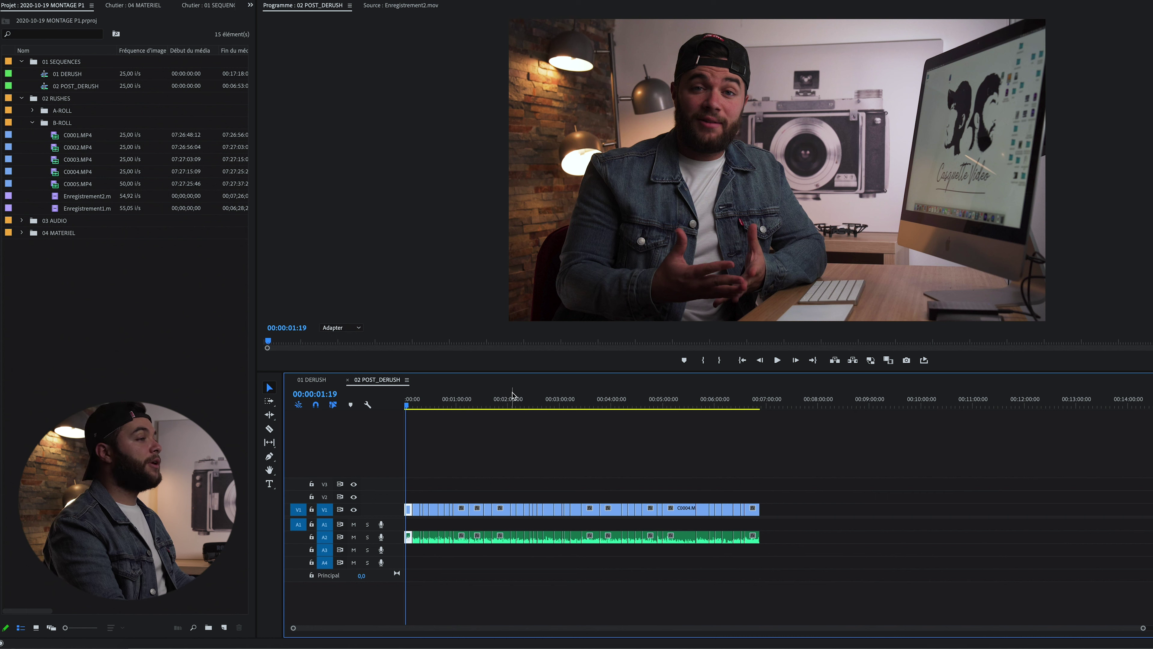
pyautogui.click(407, 406)
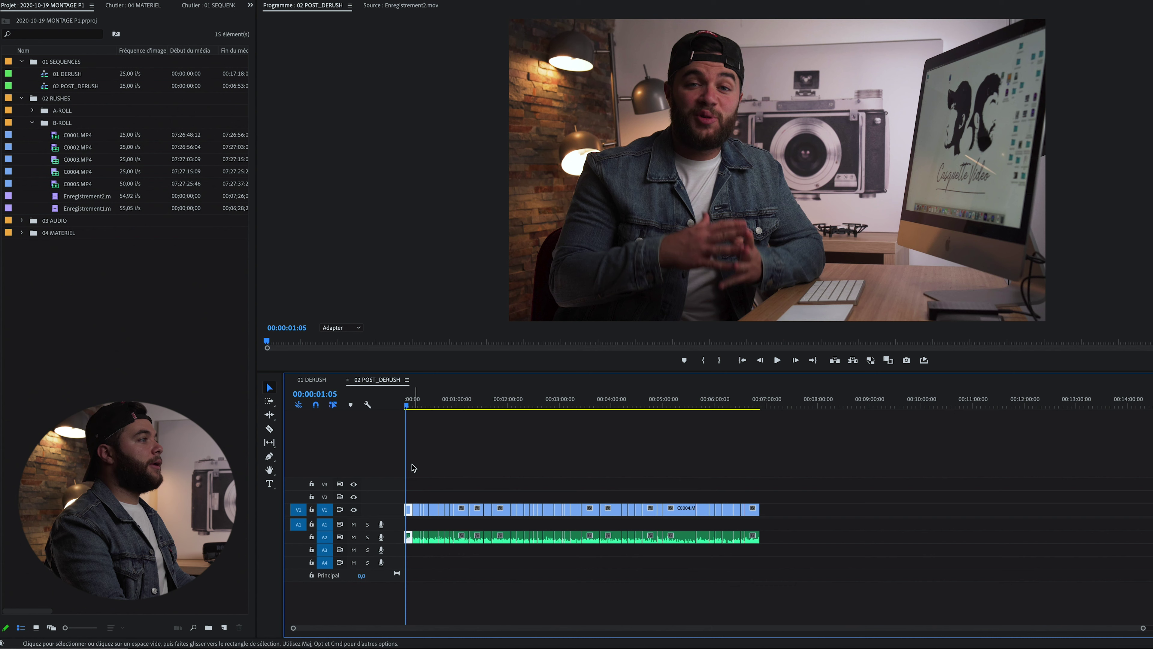
# - Scrub ahead to the first long C0002.MP4 segment, where the presenter faces the computer, and park the playhead at 00:01:06:19
pyautogui.moveTo(407, 406); pyautogui.dragTo(452, 405)
pyautogui.press('=')
pyautogui.press('=')
pyautogui.press('=')
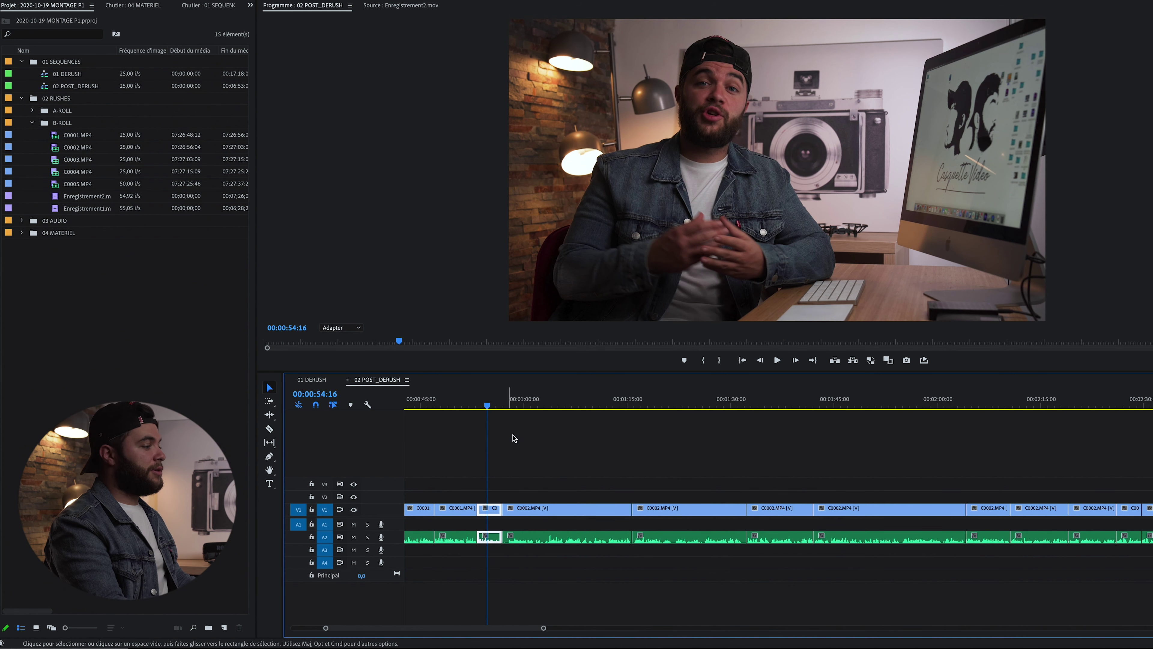
pyautogui.click(531, 403)
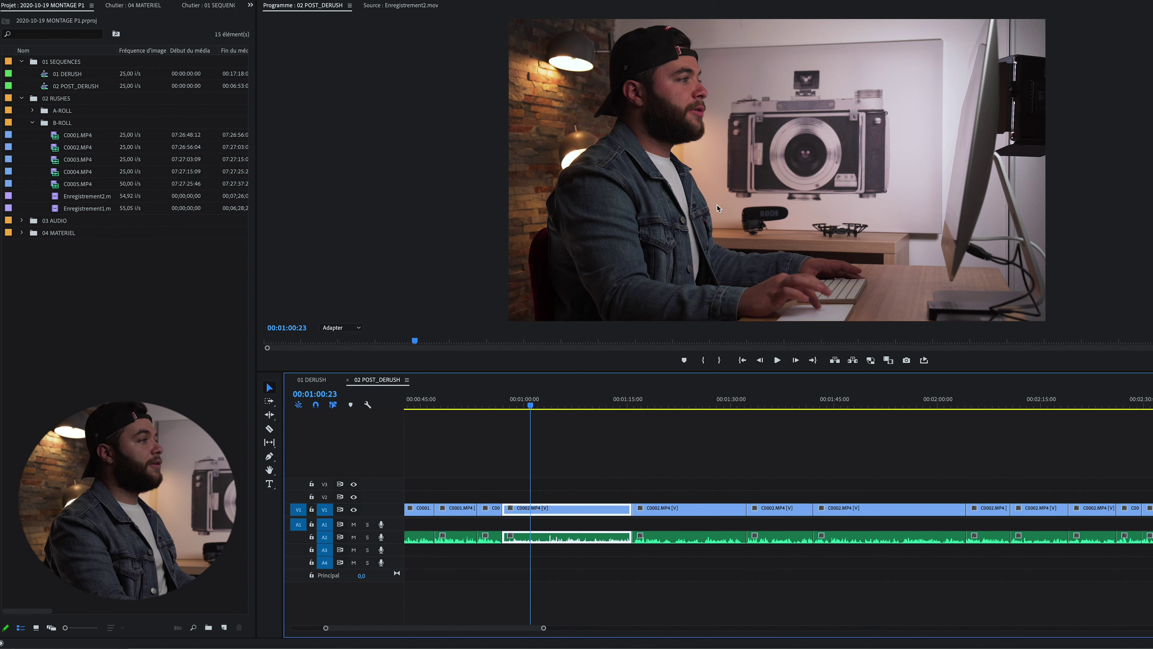
pyautogui.moveTo(534, 404); pyautogui.dragTo(677, 406)
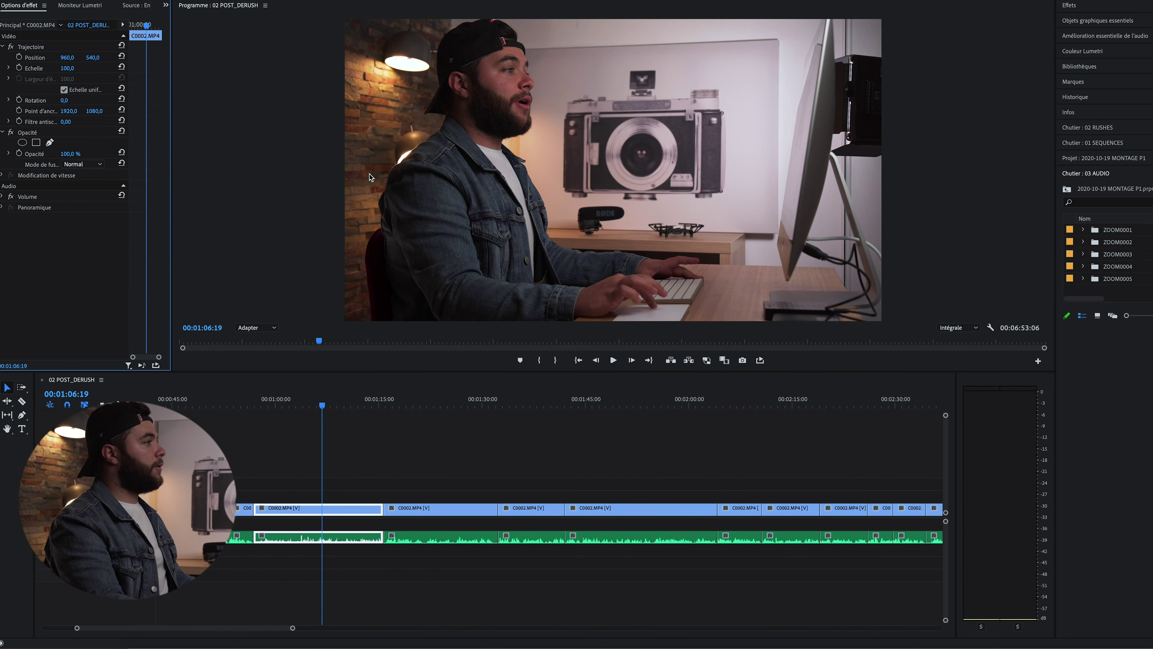
# - Try scaling the single C0002.MP4 segment to 34 and repositioning it toward the lower left of the frame, and undo the changes
pyautogui.moveTo(68, 68); pyautogui.dragTo(111, 61)
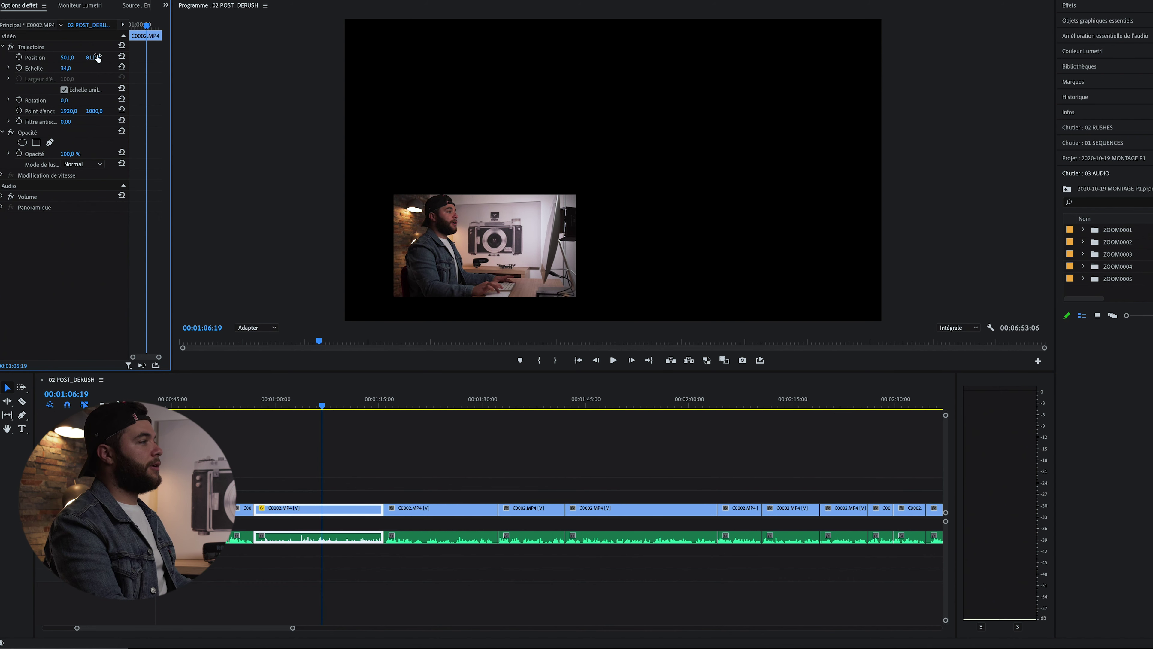
pyautogui.hotkey('ctrl', 'z')
pyautogui.hotkey('ctrl', 'z')
pyautogui.hotkey('ctrl', 'z')
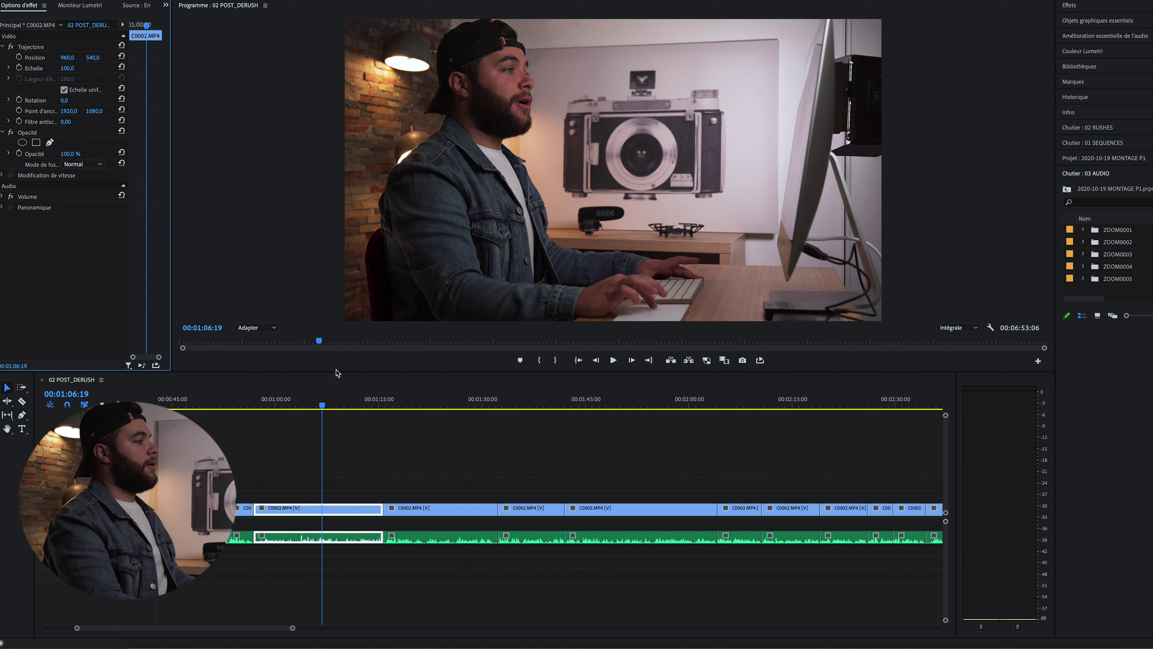
# - Scrub through the remaining computer-facing segments and park the playhead in the last of them at 00:04:03:10
pyautogui.moveTo(321, 405); pyautogui.dragTo(789, 404)
pyautogui.press('-')
pyautogui.press('-')
pyautogui.moveTo(563, 404)
pyautogui.mouseDown()
pyautogui.moveTo(607, 393)
pyautogui.moveTo(575, 393)
pyautogui.mouseUp()
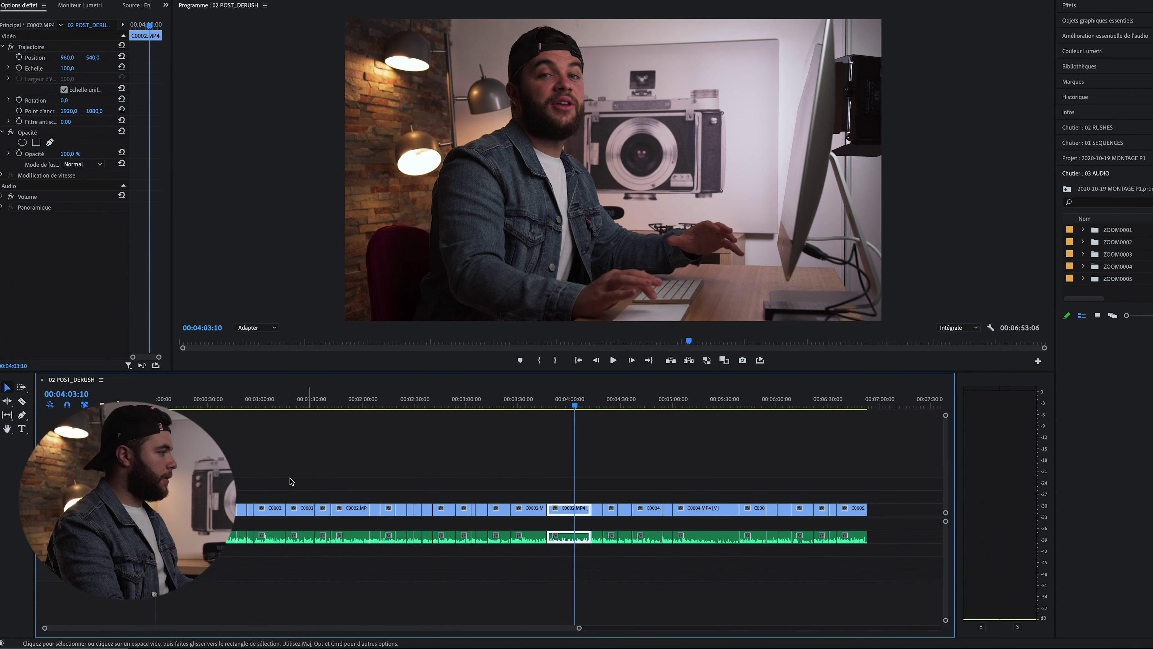
# - Nest all computer-facing segments, from the first C0002.MP4 clip through the clip at 00:04:03:10, as "Séquence imbriqué 1"
pyautogui.moveTo(267, 496); pyautogui.dragTo(576, 518)
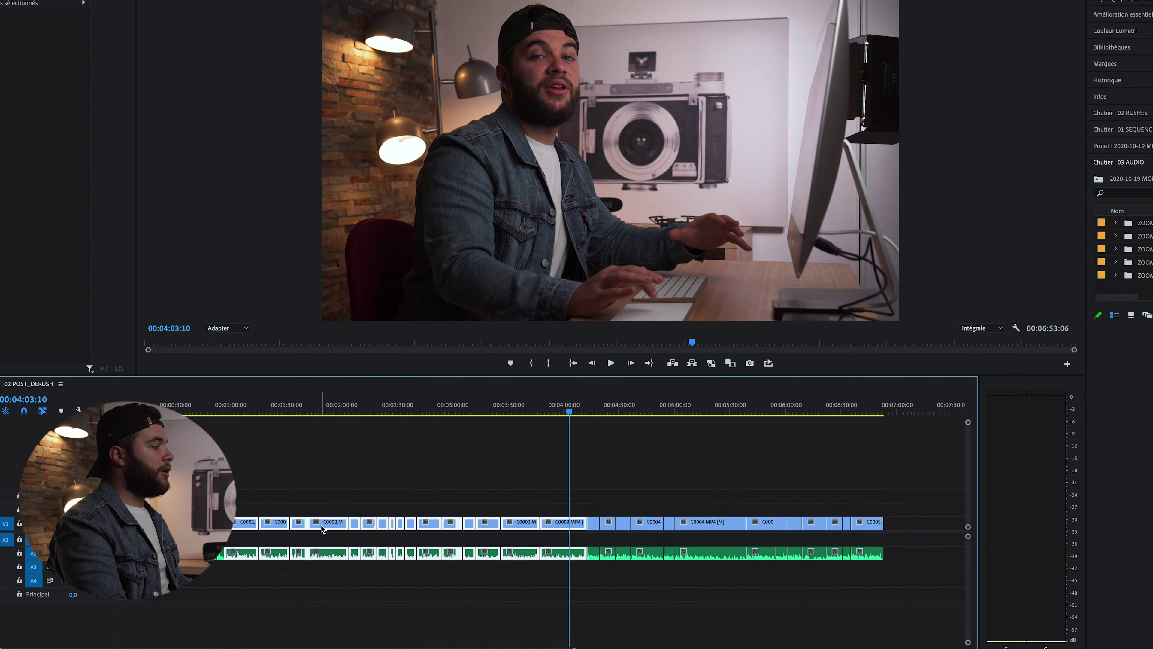
pyautogui.rightClick(313, 534)
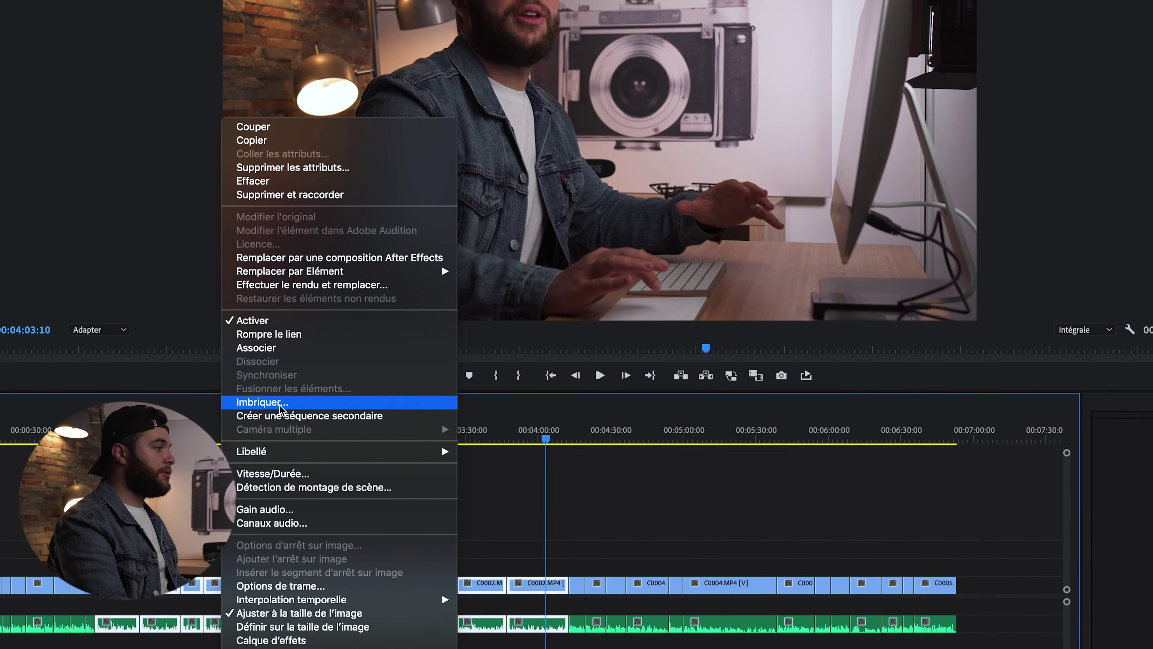
pyautogui.click(266, 407)
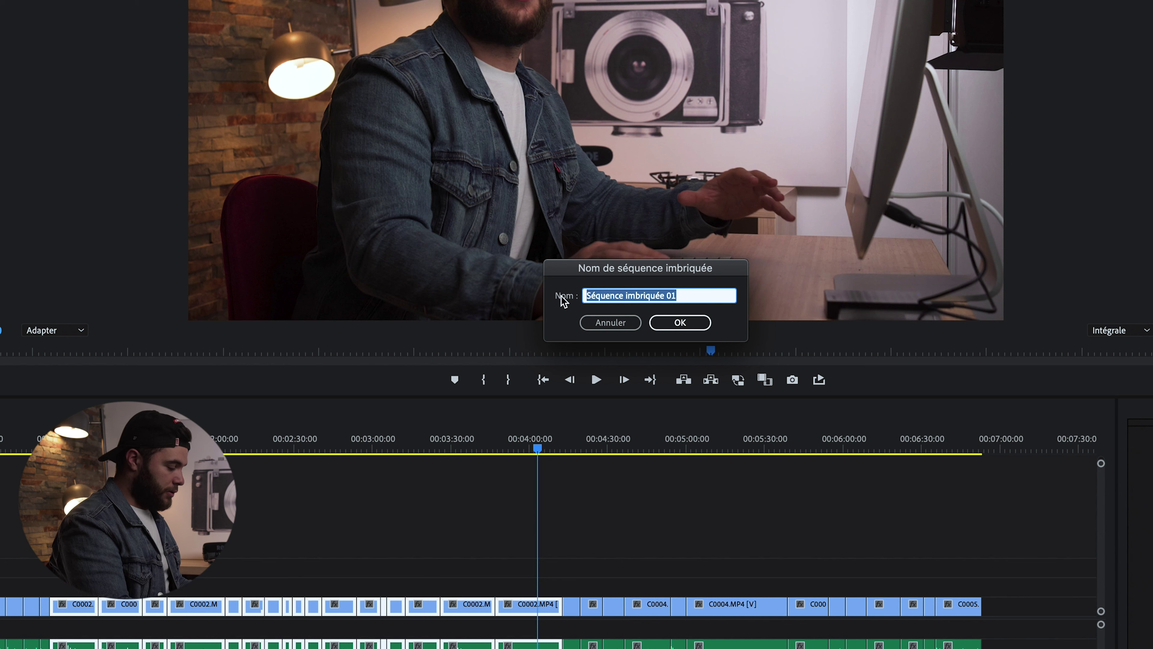
pyautogui.write('N')
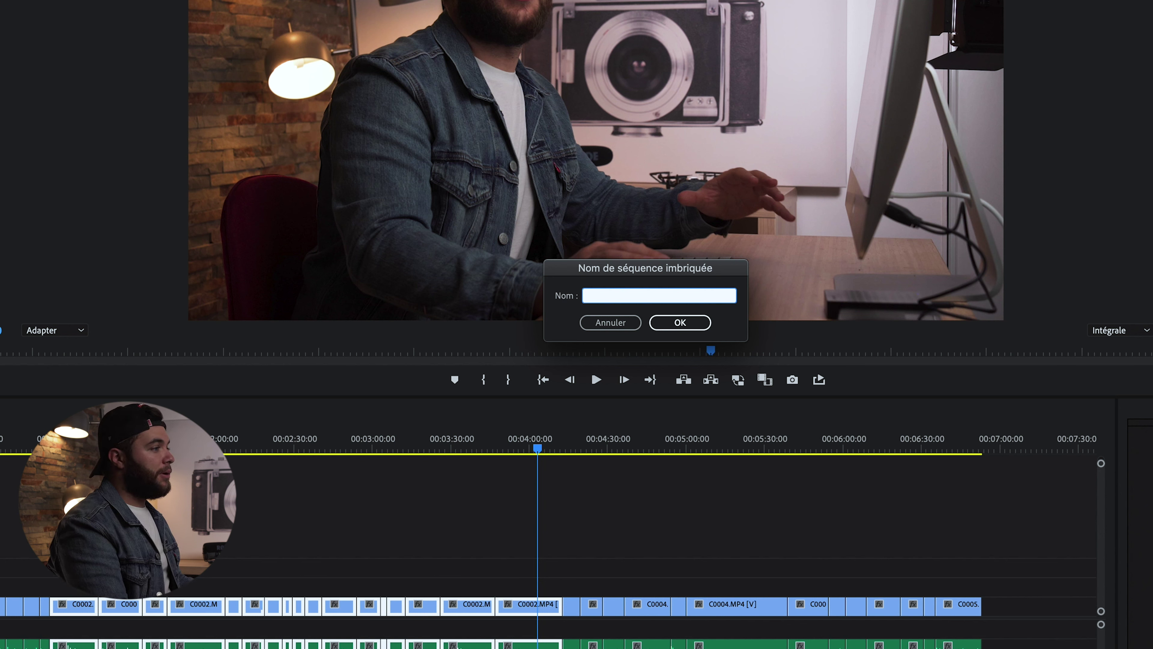
pyautogui.write('équence imbriqué 1')
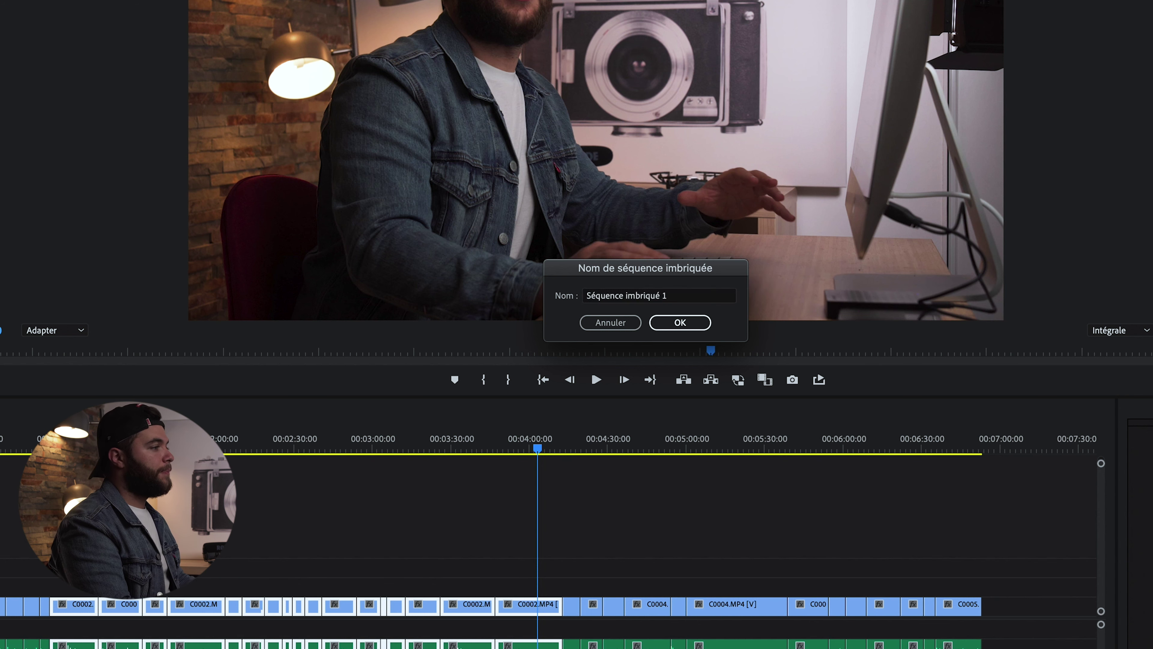
pyautogui.press('Return')
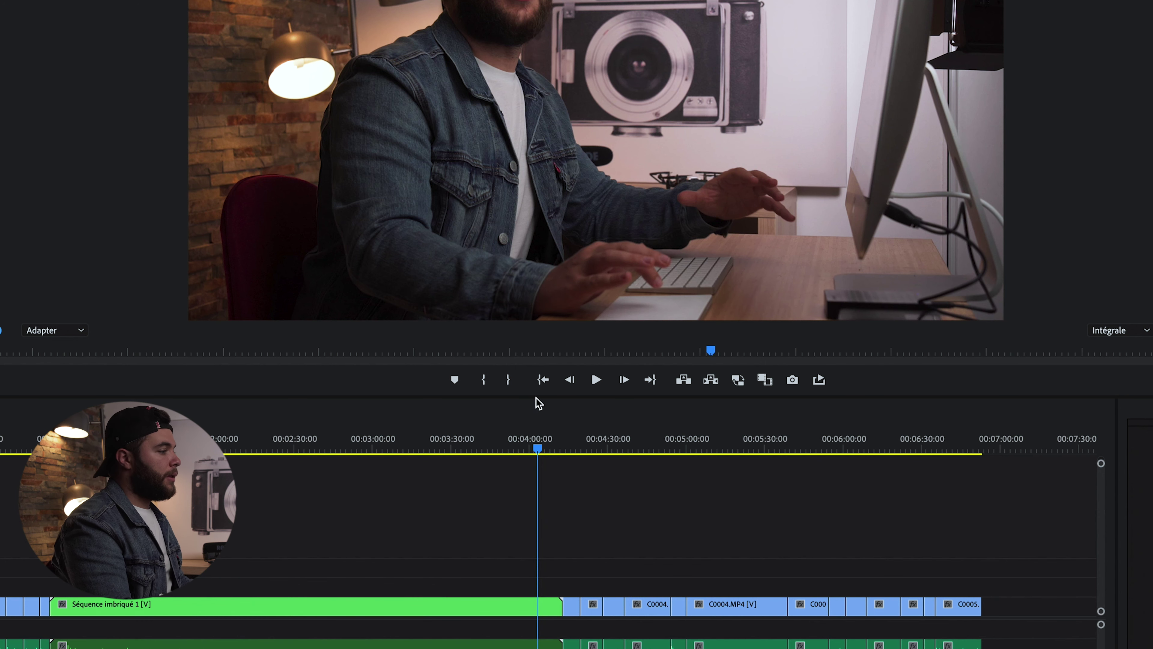
# - At 00:01:41:11, scale the nested sequence to 37 and set its position to 358, 880 in the frame's lower-left corner
pyautogui.click(174, 608)
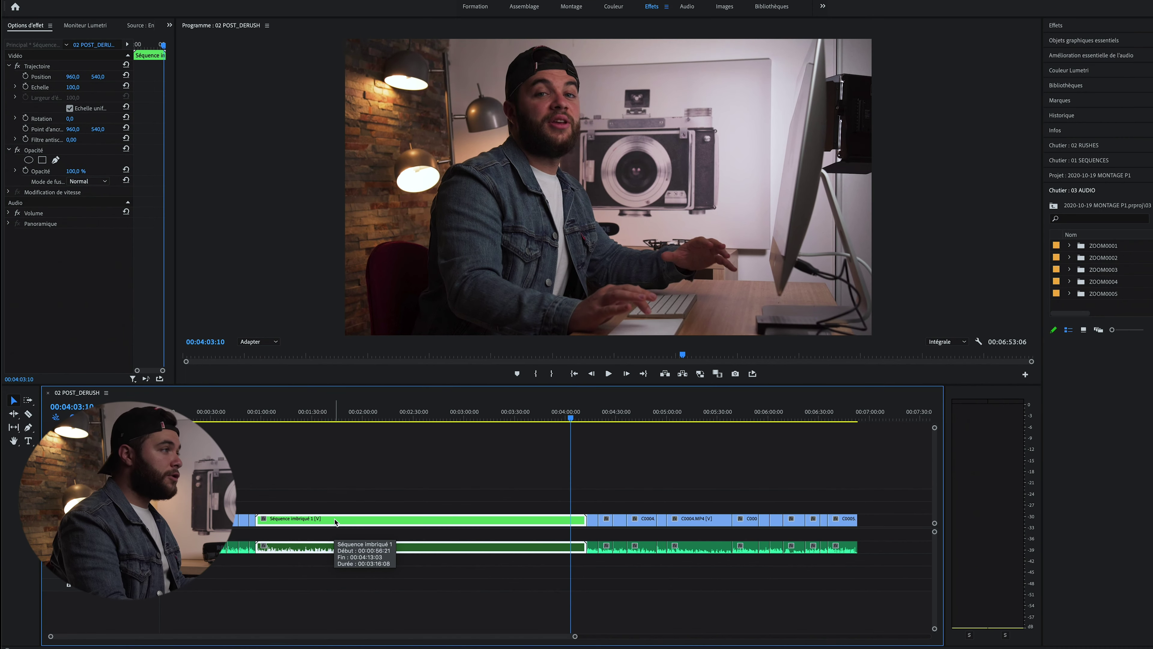
pyautogui.click(331, 412)
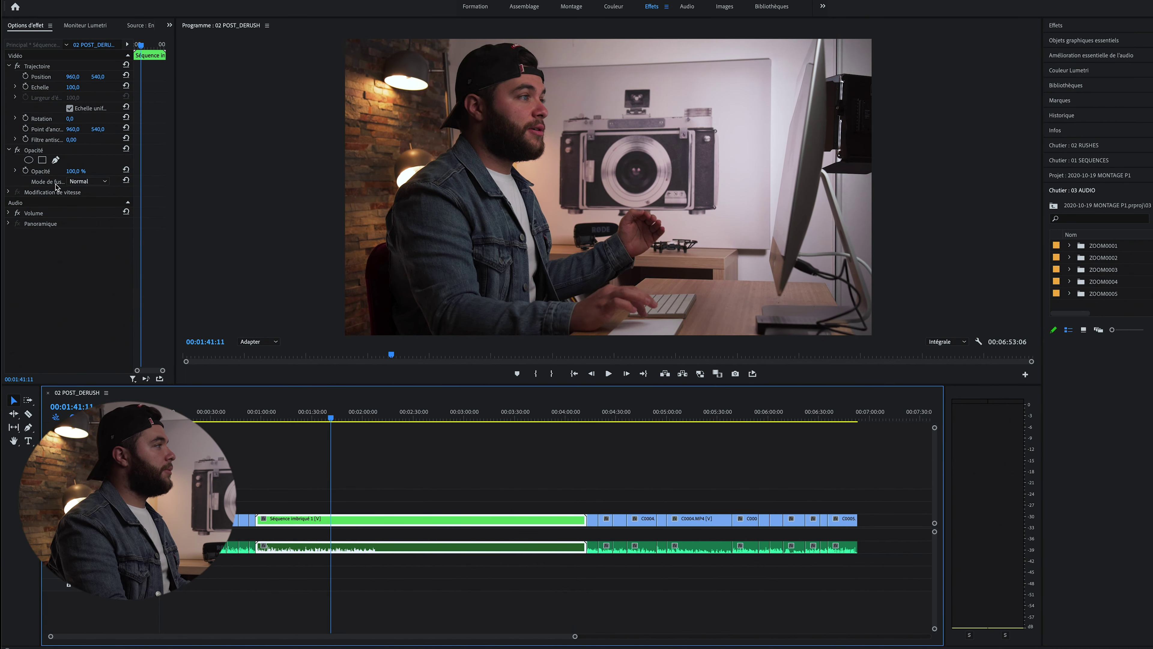
pyautogui.moveTo(80, 103); pyautogui.dragTo(51, 104)
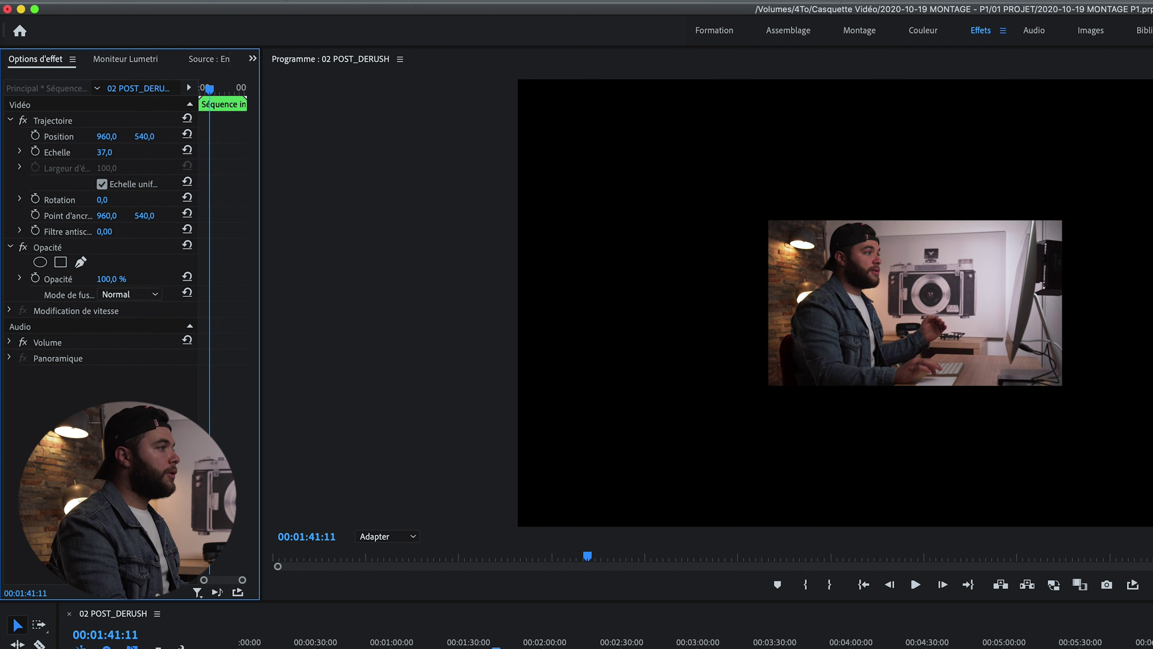
pyautogui.moveTo(107, 136); pyautogui.dragTo(45, 137)
pyautogui.moveTo(136, 136); pyautogui.dragTo(218, 136)
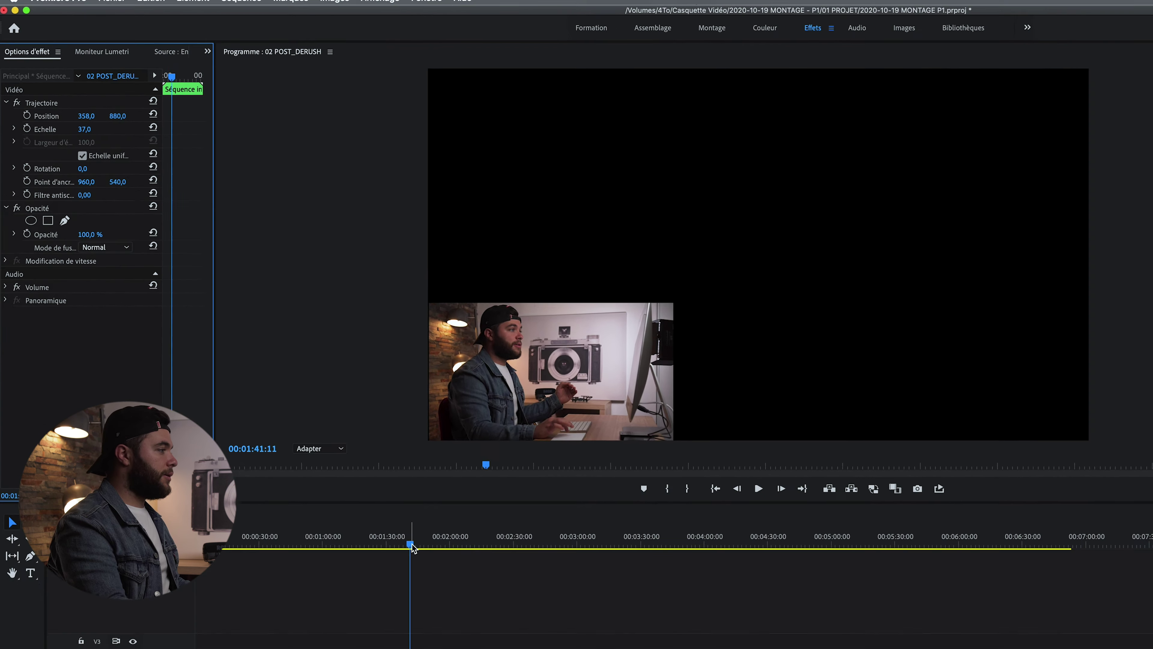
# - At 00:03:20:13, set the nested sequence's horizontal position to 352
pyautogui.moveTo(412, 547); pyautogui.dragTo(464, 550)
pyautogui.moveTo(367, 442); pyautogui.dragTo(495, 458)
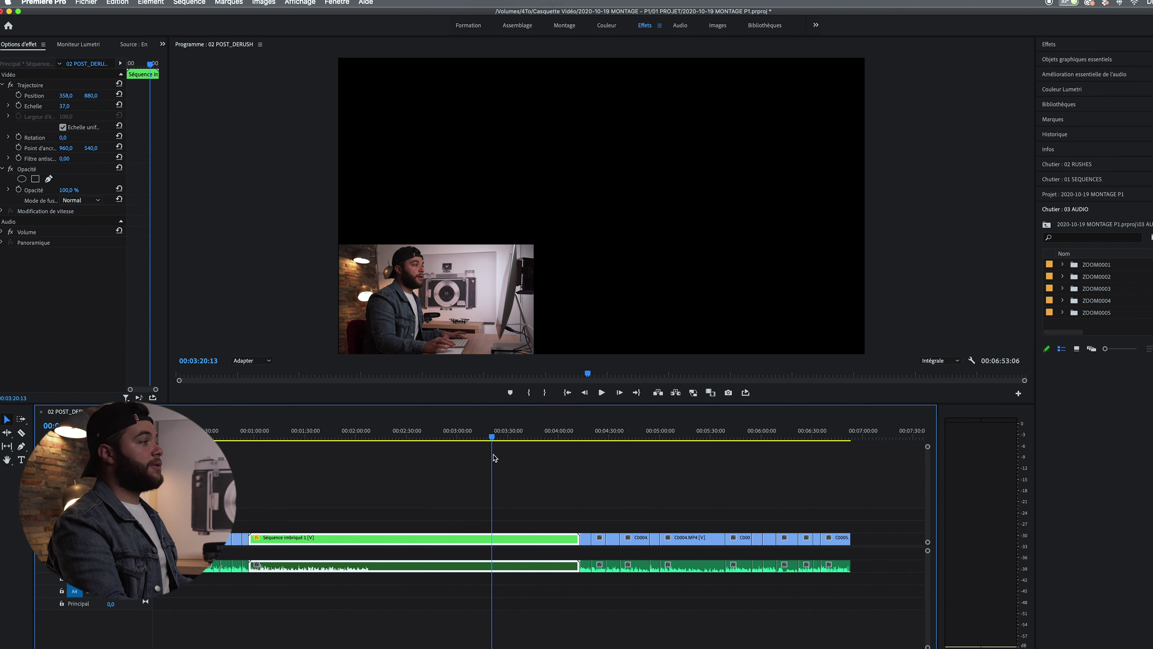
pyautogui.click(72, 100)
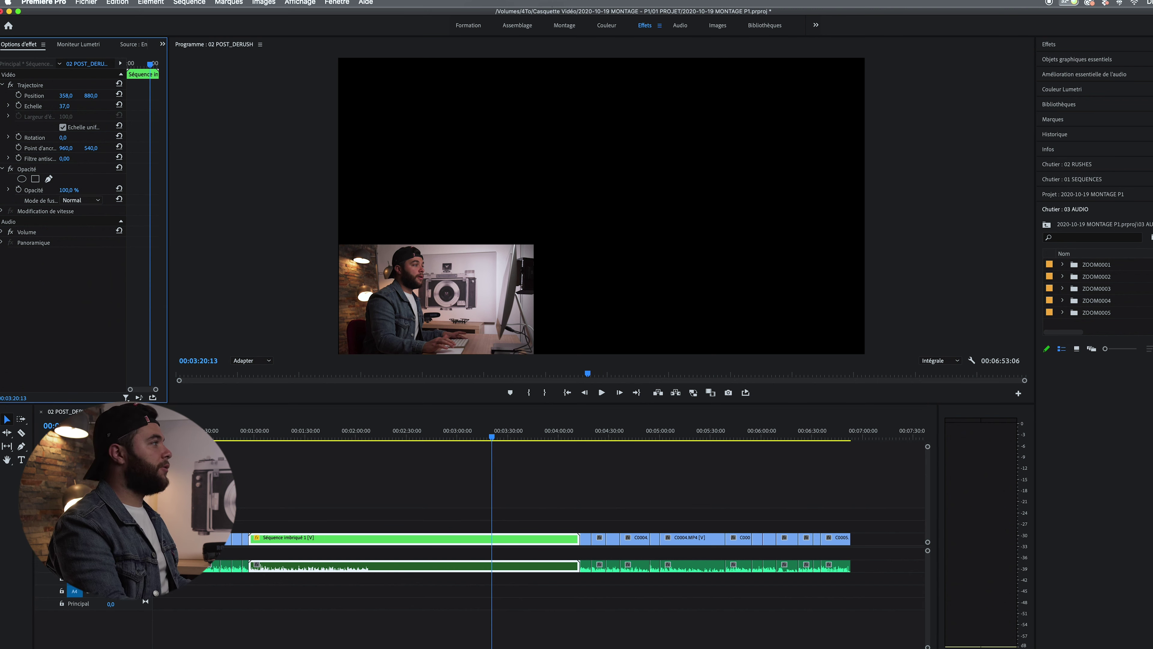
pyautogui.moveTo(65, 95); pyautogui.dragTo(63, 95)
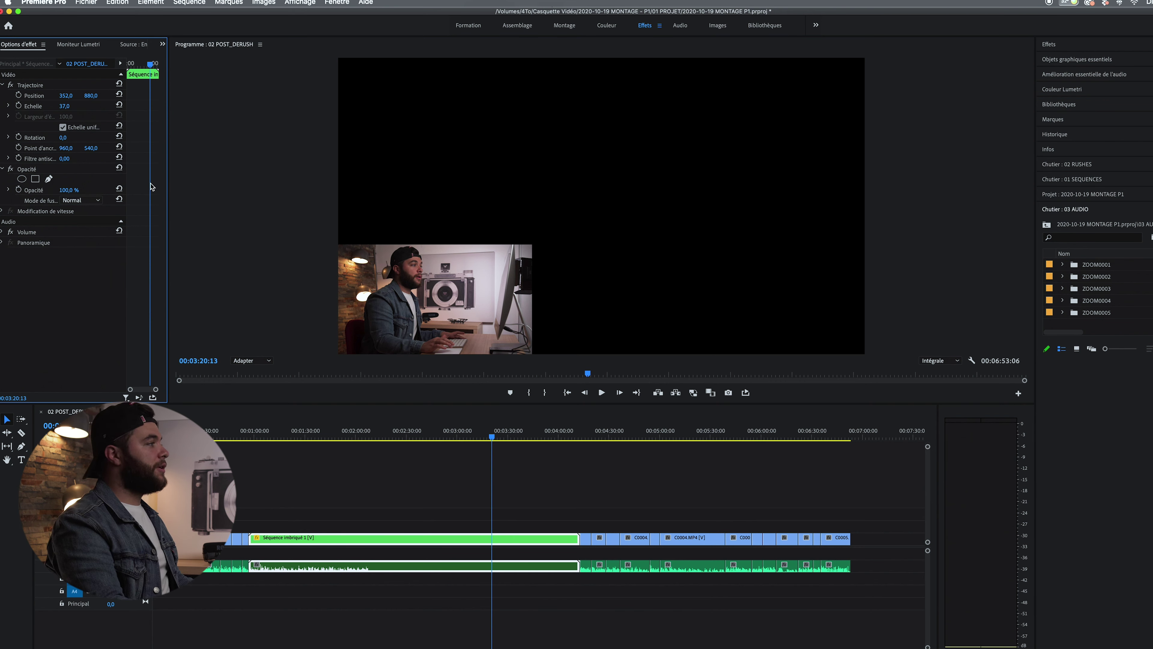
# - Add an elliptical opacity mask to the nested sequence and shape it into a circle around the presenter and the wall camera
pyautogui.click(22, 179)
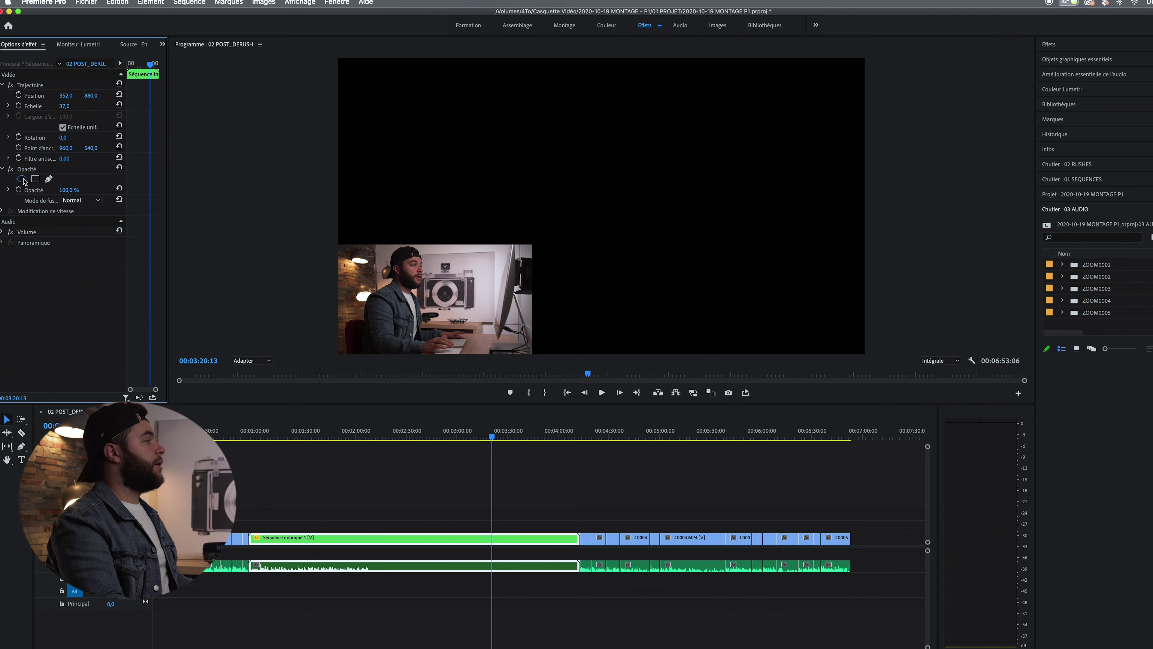
pyautogui.moveTo(411, 299); pyautogui.dragTo(409, 246)
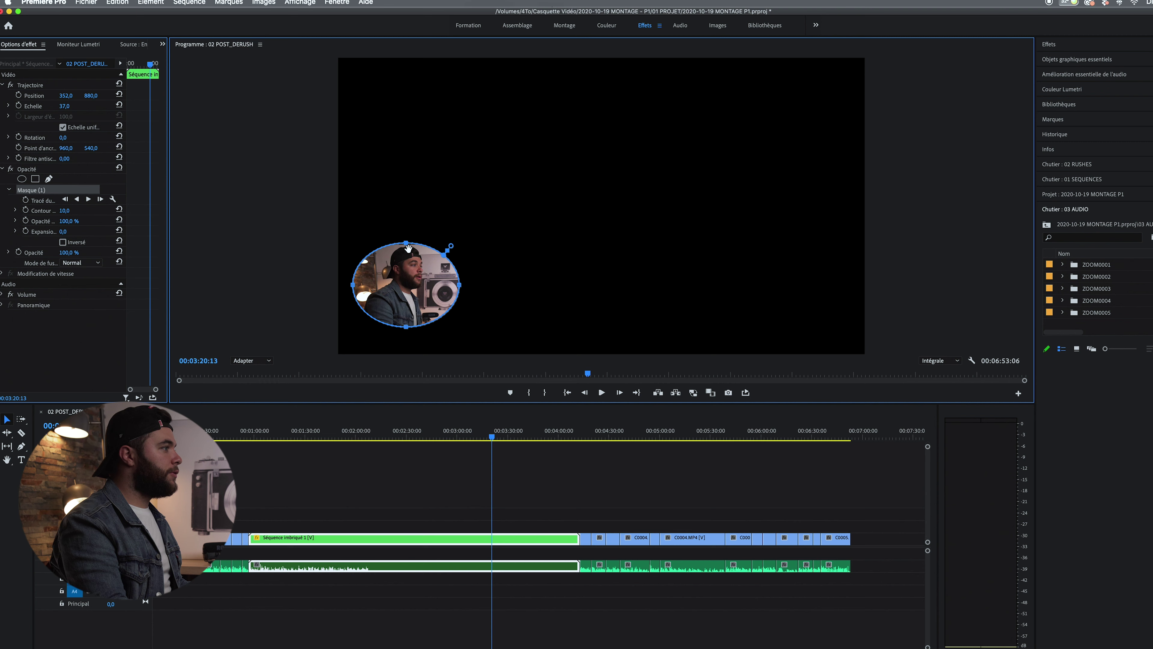
pyautogui.moveTo(406, 326); pyautogui.dragTo(407, 350)
pyautogui.moveTo(460, 299)
pyautogui.mouseDown()
pyautogui.moveTo(482, 301)
pyautogui.moveTo(469, 301)
pyautogui.mouseUp()
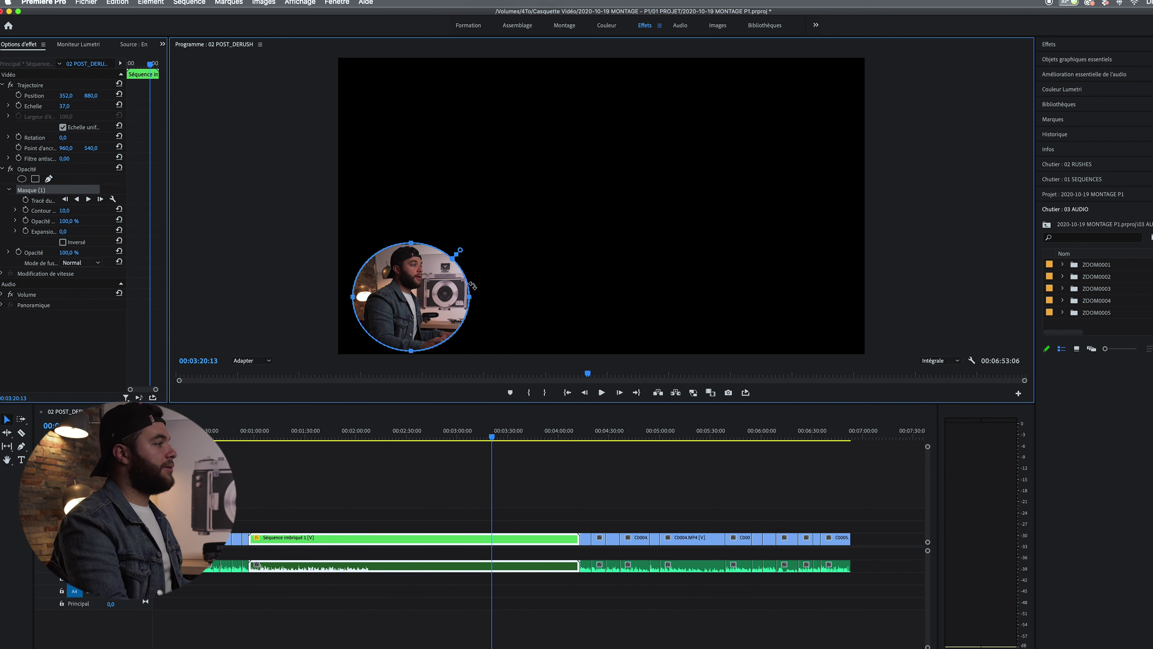
pyautogui.click(429, 510)
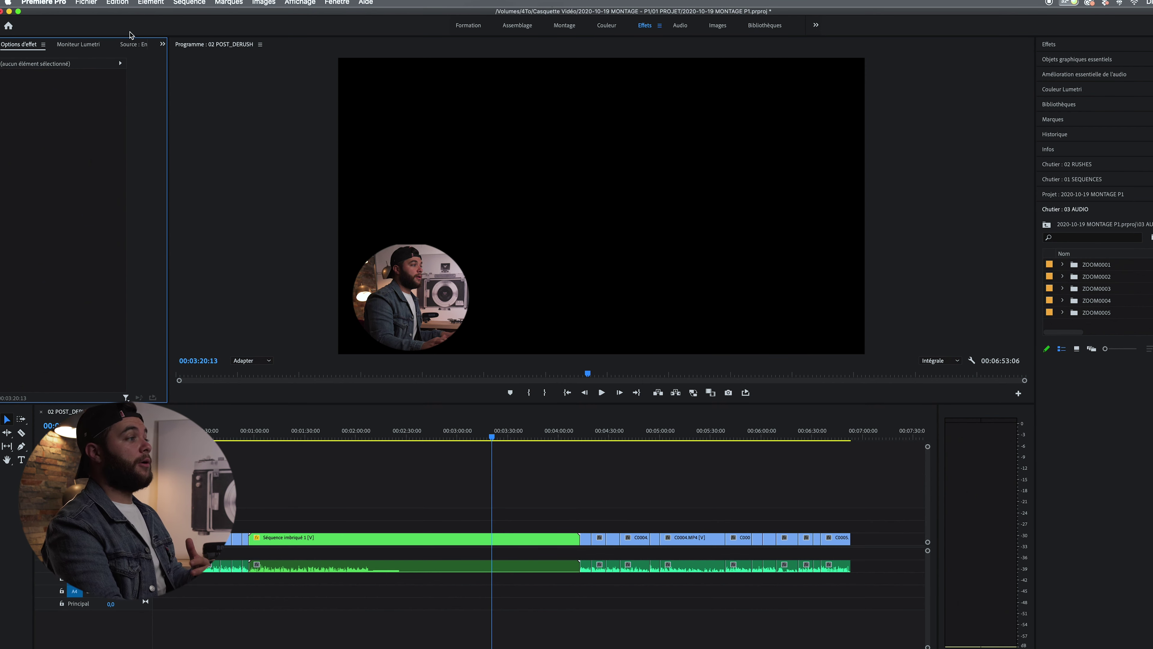
# - In the Assemblage workspace, place Enregistrement1.mov from B-ROLL on V2, aligned with the start of Séquence imbriqué 1
pyautogui.click(515, 25)
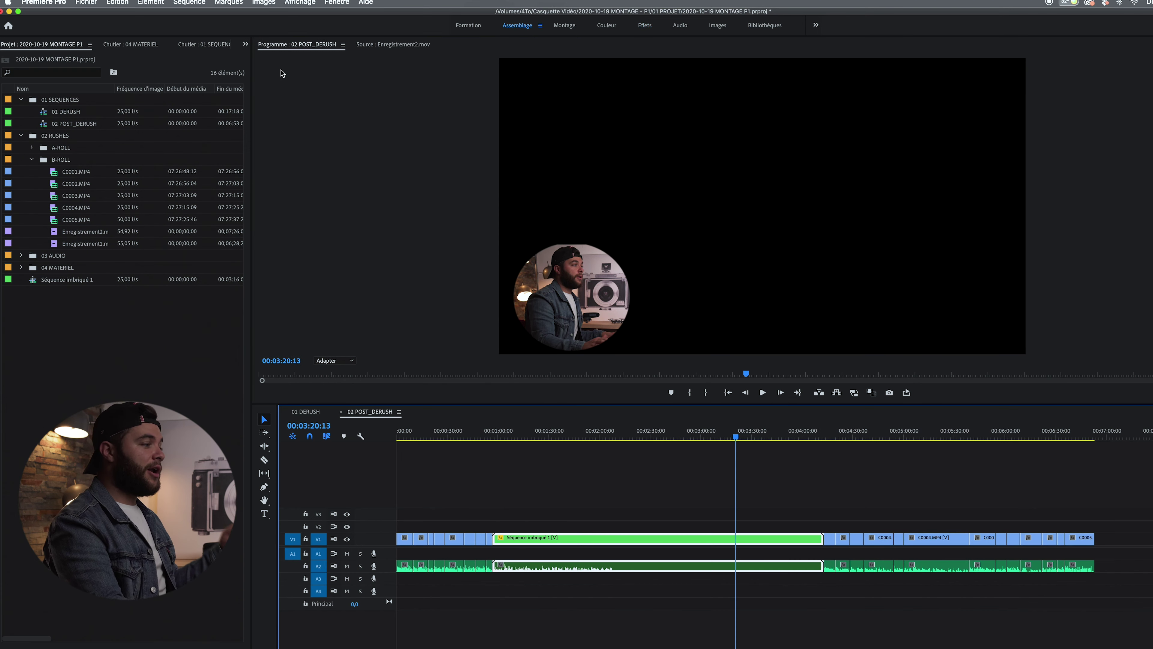
pyautogui.click(90, 247)
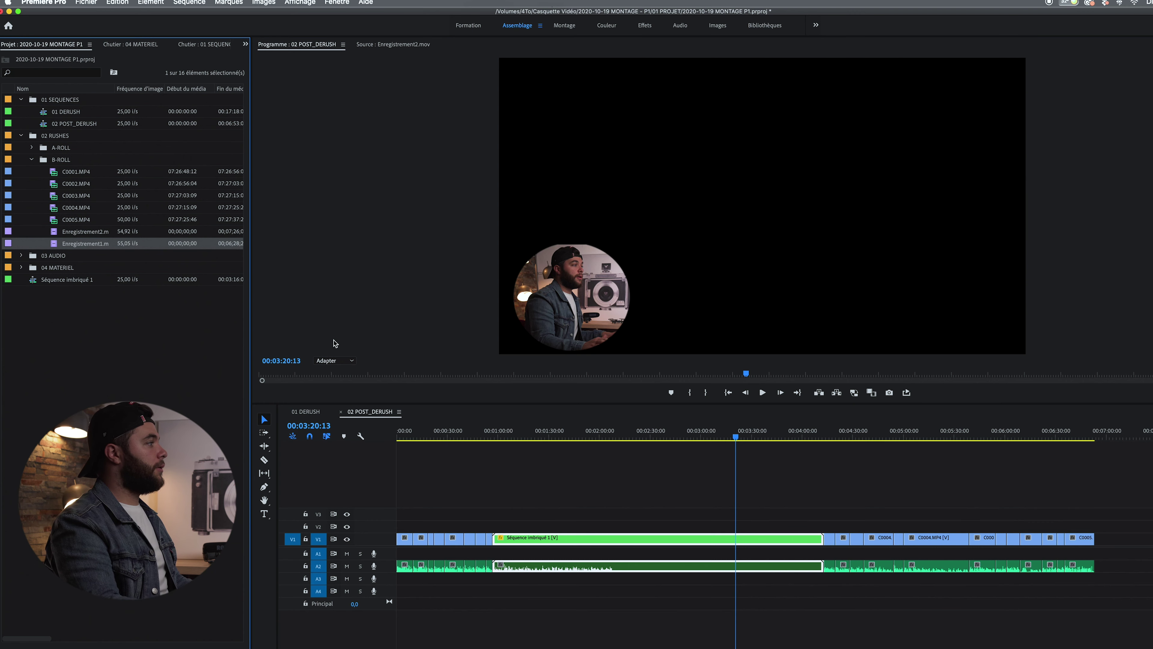
pyautogui.moveTo(72, 245); pyautogui.dragTo(508, 497)
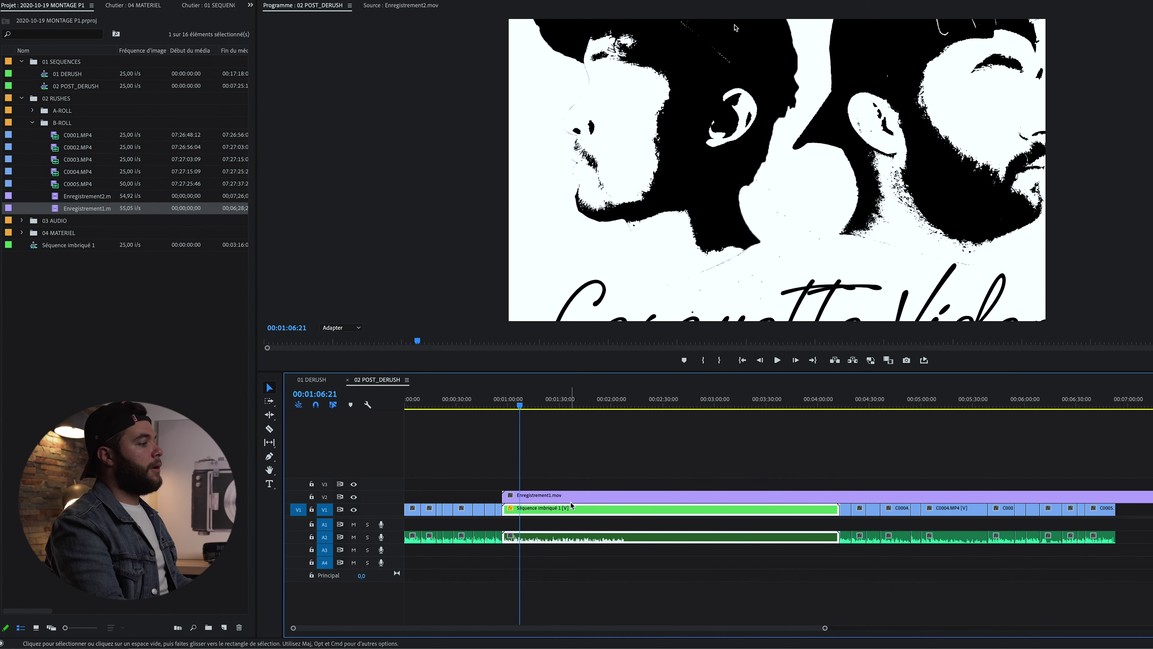
# - Fit Enregistrement1.mov to the frame size and raise Séquence imbriqué 1 to V3 above it
pyautogui.click(575, 496)
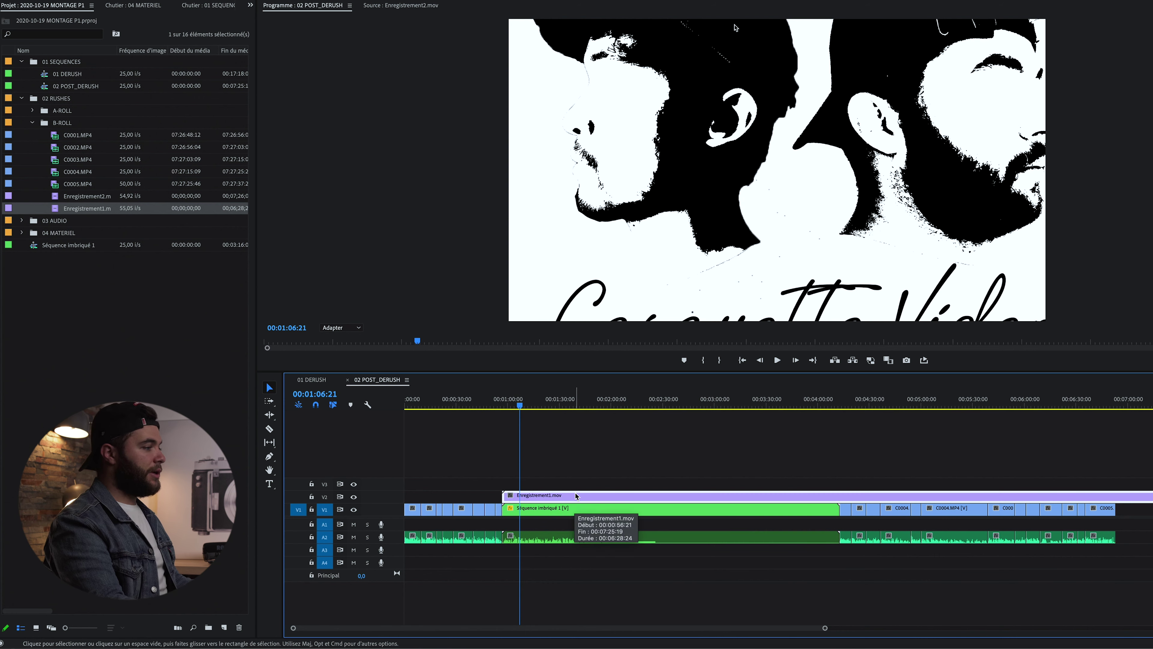
pyautogui.rightClick(575, 496)
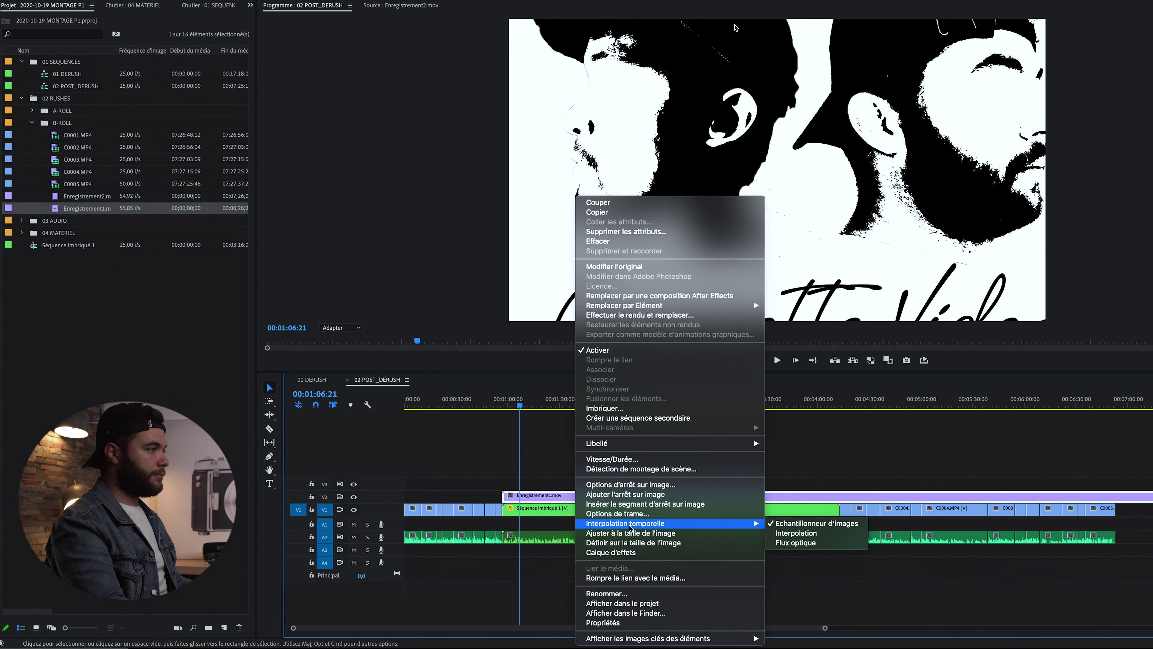
pyautogui.click(632, 535)
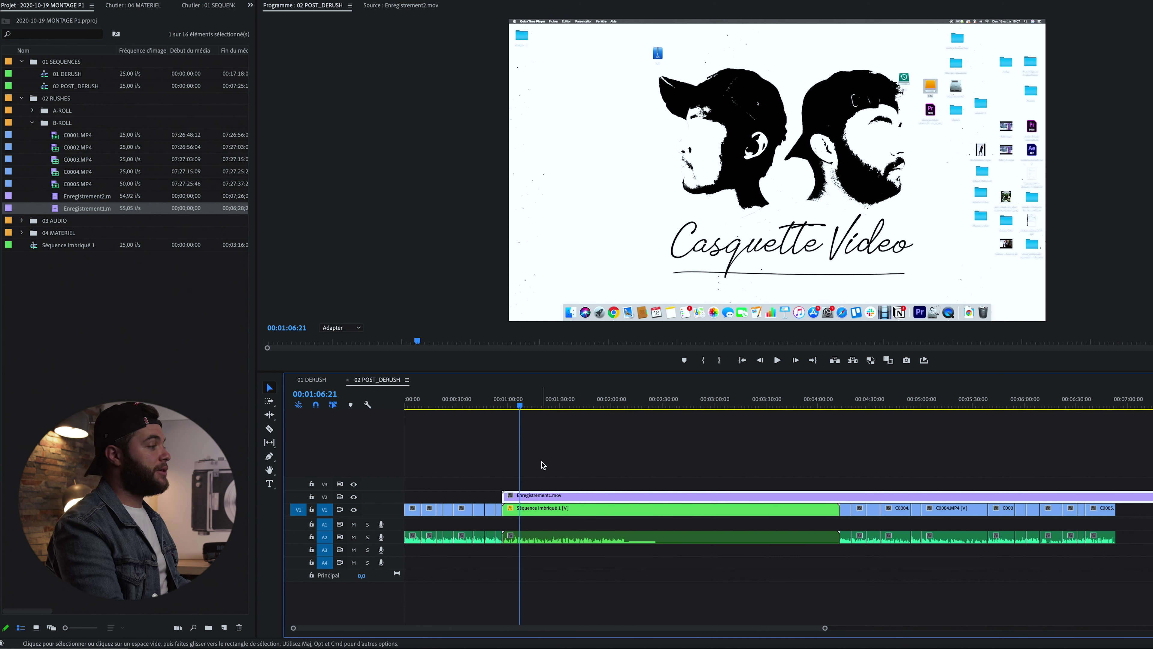
pyautogui.click(555, 513)
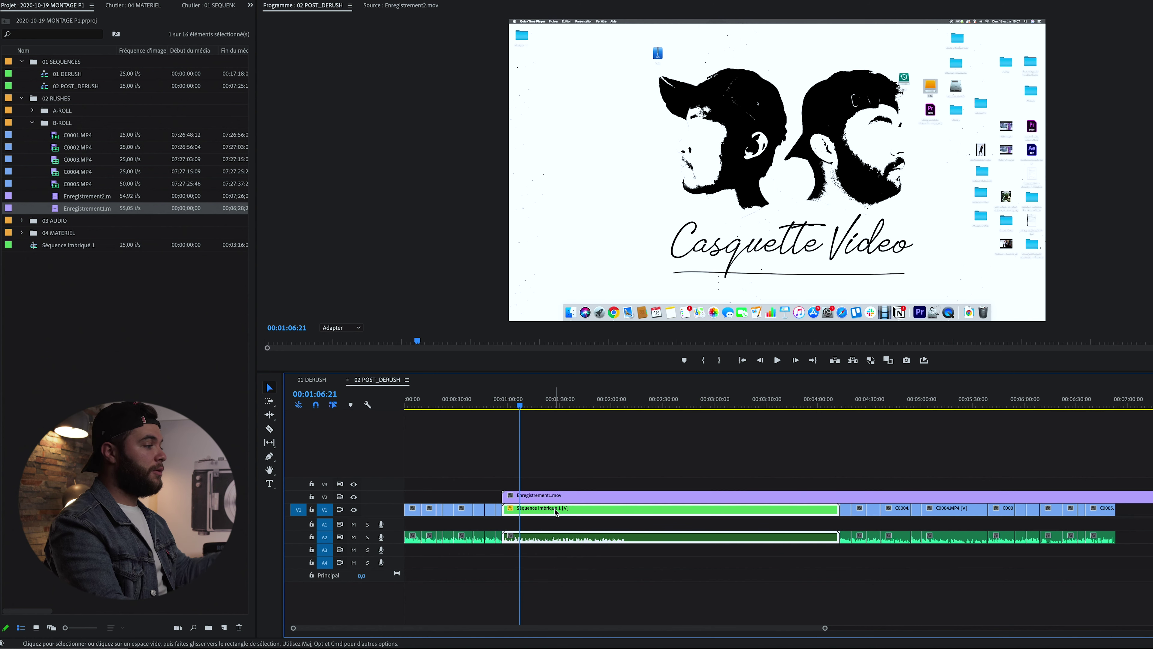
pyautogui.moveTo(554, 513); pyautogui.dragTo(558, 485)
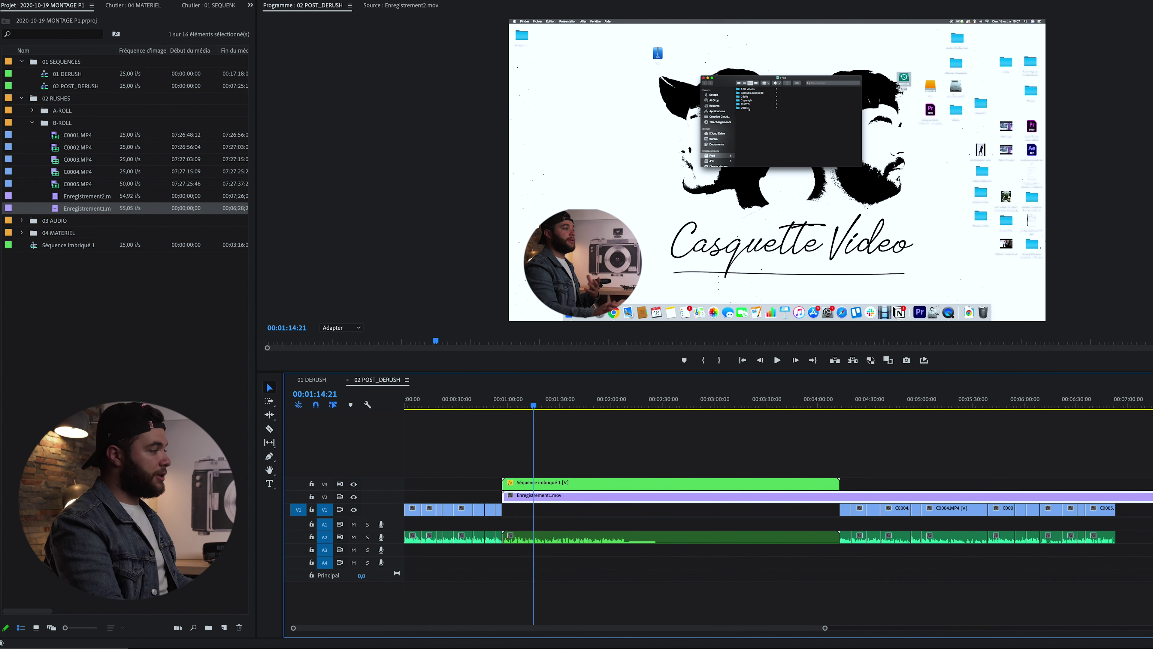
# - In the Effets workspace, scale Enregistrement1.mov to 153, reposition it around 1042, 776, and play it to check the framing
pyautogui.hotkey('alt', 'shift', '1')
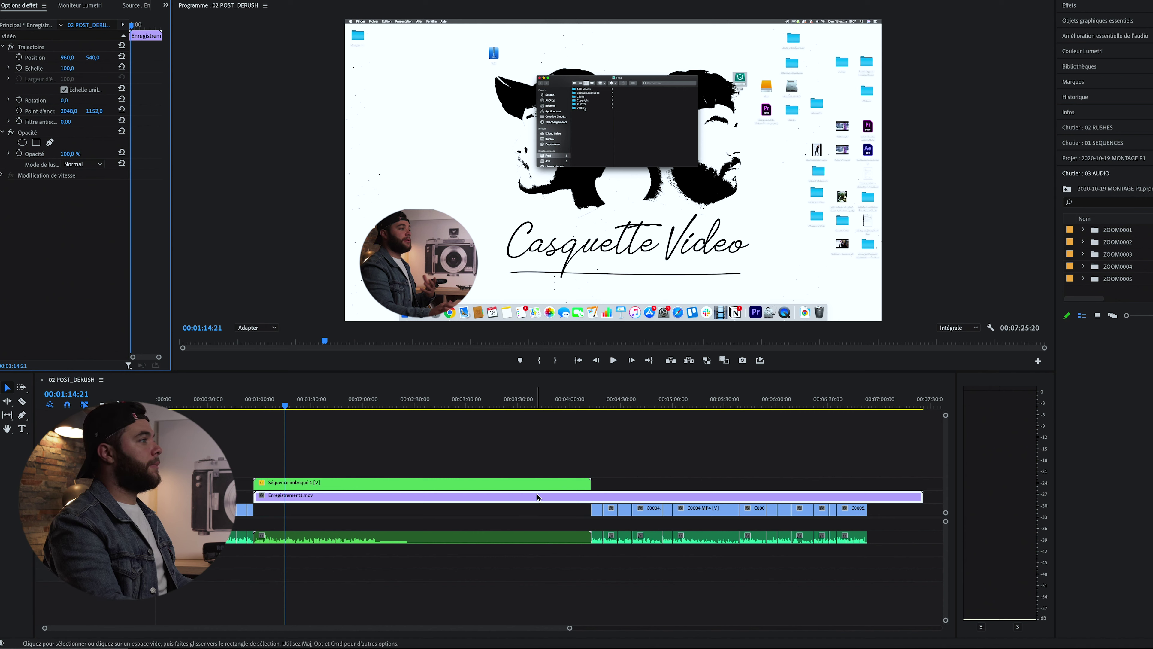
pyautogui.moveTo(67, 68); pyautogui.dragTo(186, 58)
pyautogui.press('space')
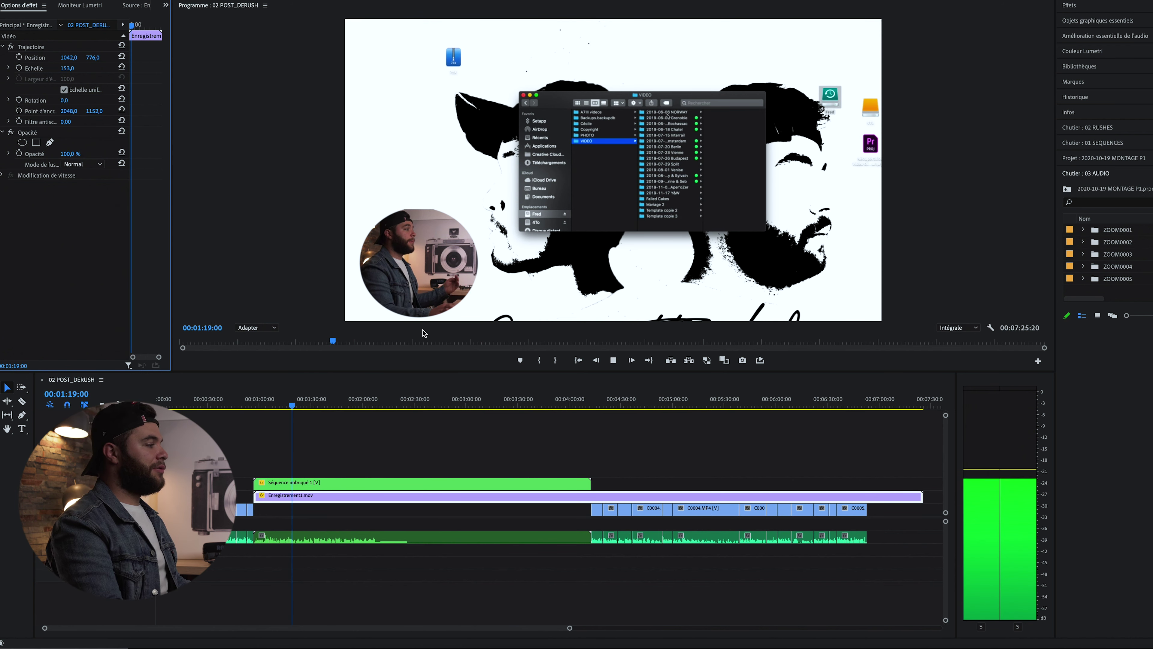
pyautogui.press('space')
pyautogui.moveTo(92, 57); pyautogui.dragTo(86, 57)
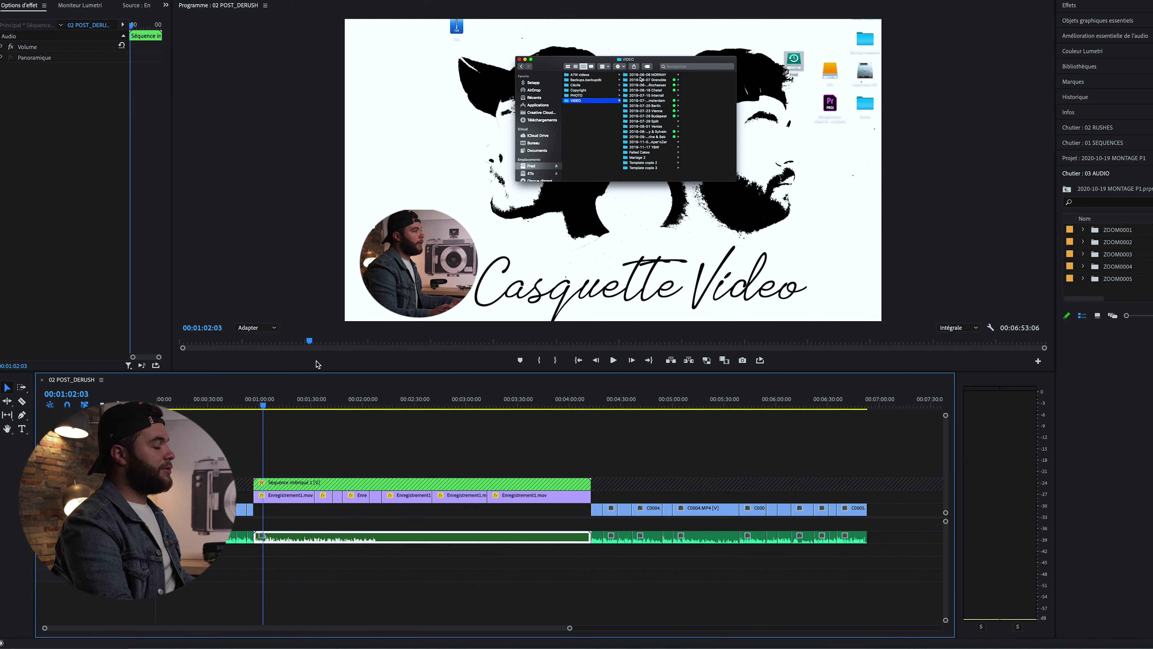
# - Play and scrub through the clips after Séquence imbriqué 1 to find the next computer-facing segment, stopping at 00:04:41:06
pyautogui.moveTo(264, 411); pyautogui.dragTo(591, 395)
pyautogui.press('space')
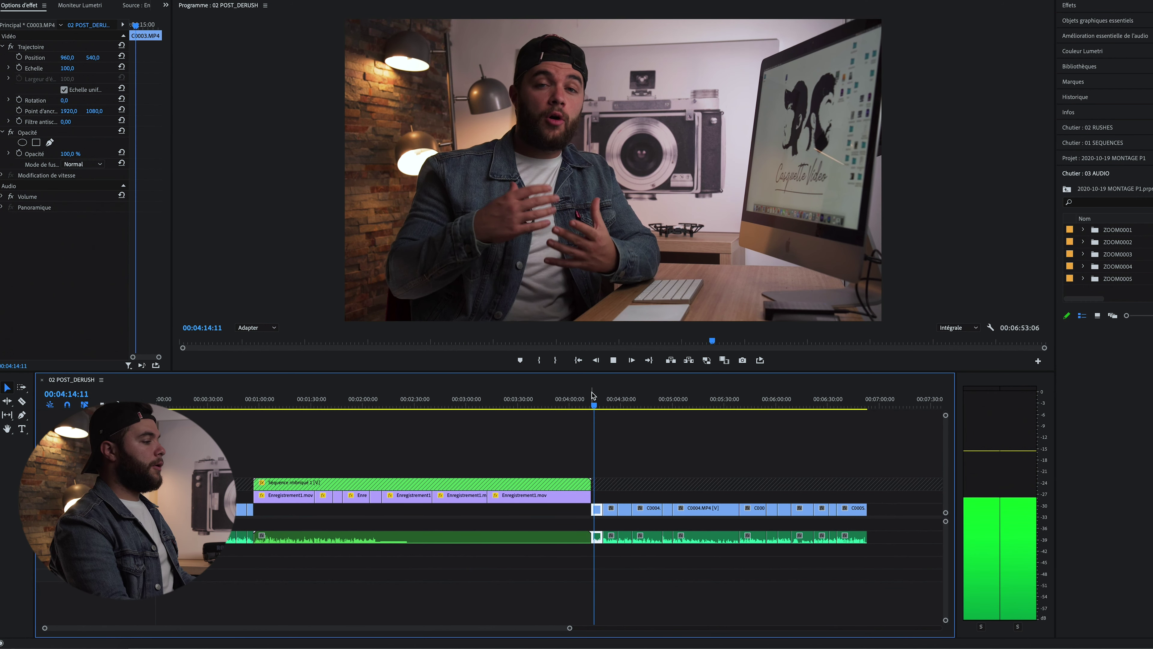
pyautogui.press('space')
pyautogui.press('space')
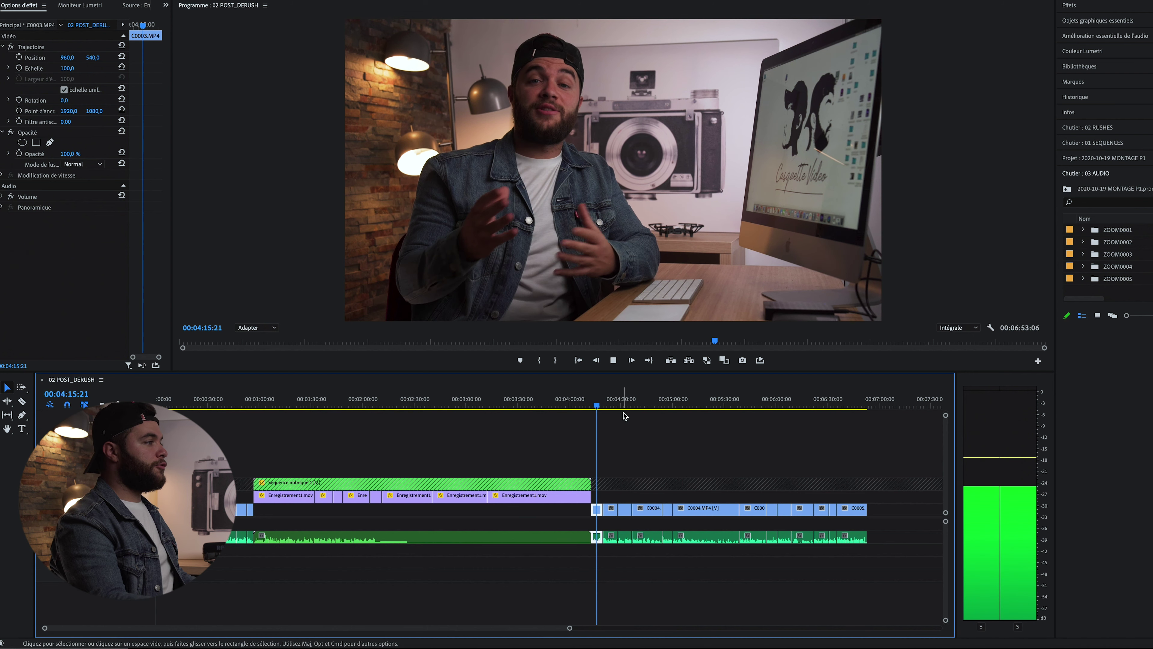
pyautogui.click(609, 405)
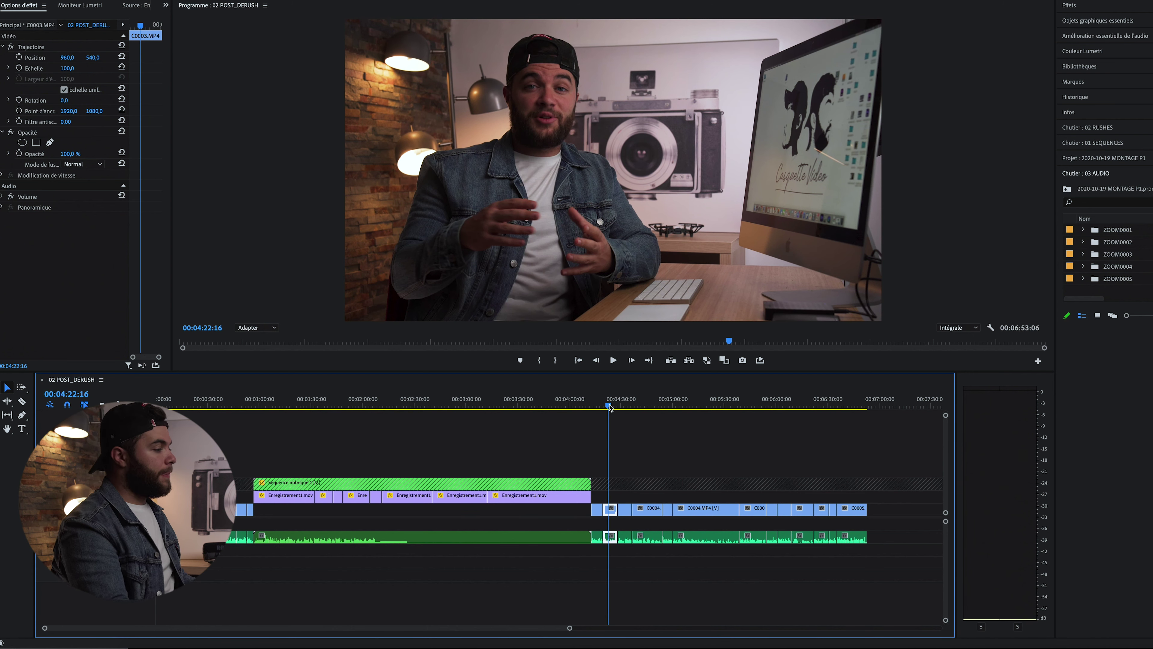
pyautogui.press('space')
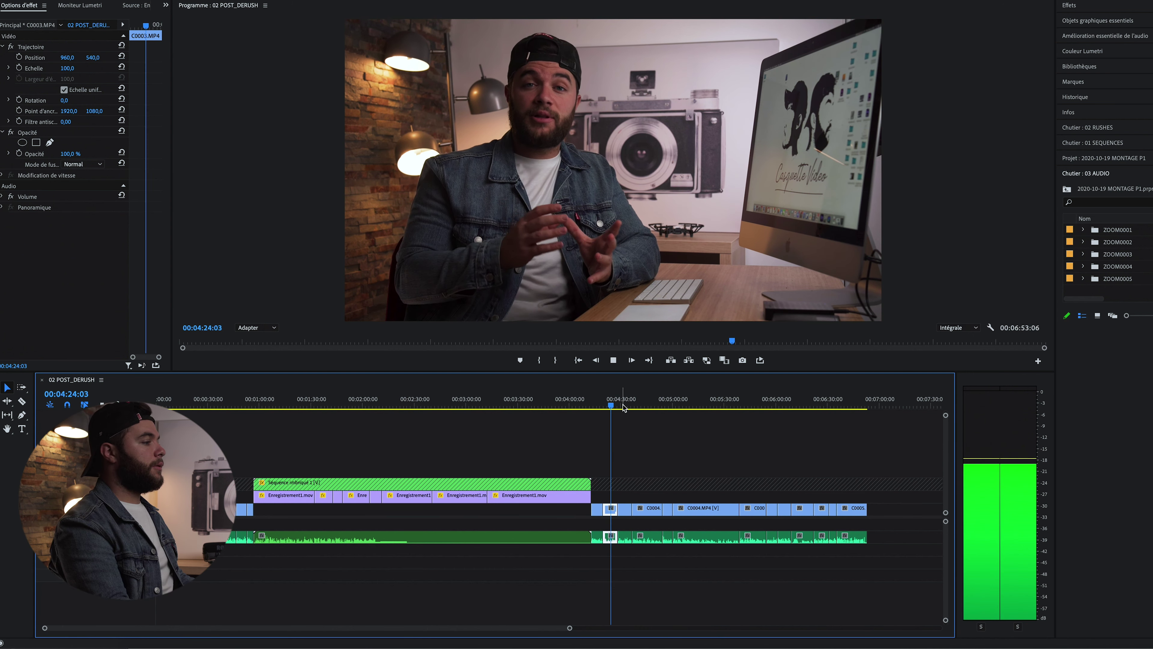
pyautogui.click(622, 405)
pyautogui.moveTo(623, 407); pyautogui.dragTo(640, 406)
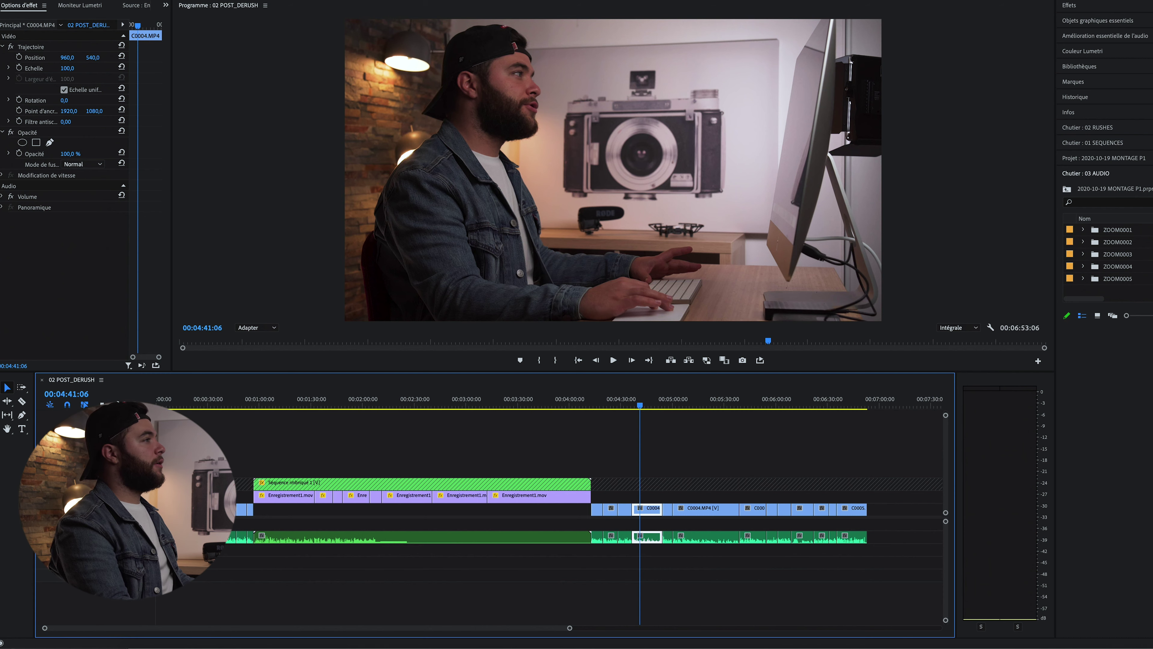
# - In the Assemblage workspace, place Enregistrement2.mov from B-ROLL on V2 above the computer-facing C0004.MP4 clips
pyautogui.hotkey('alt', 'shift', '1')
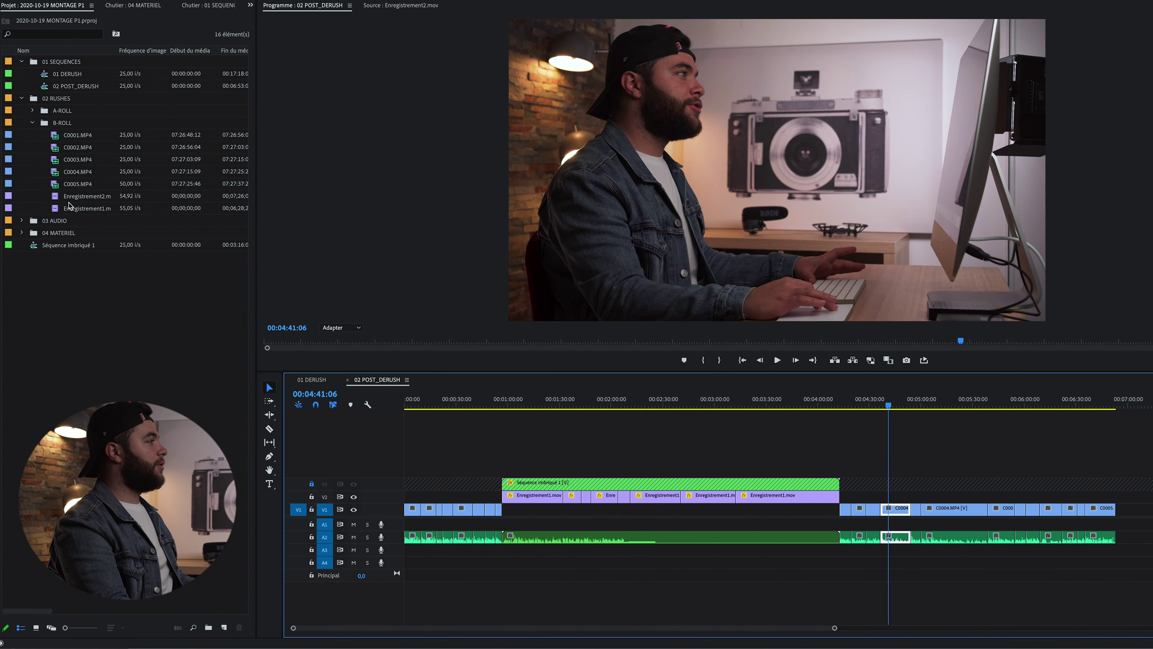
pyautogui.moveTo(76, 200); pyautogui.dragTo(901, 499)
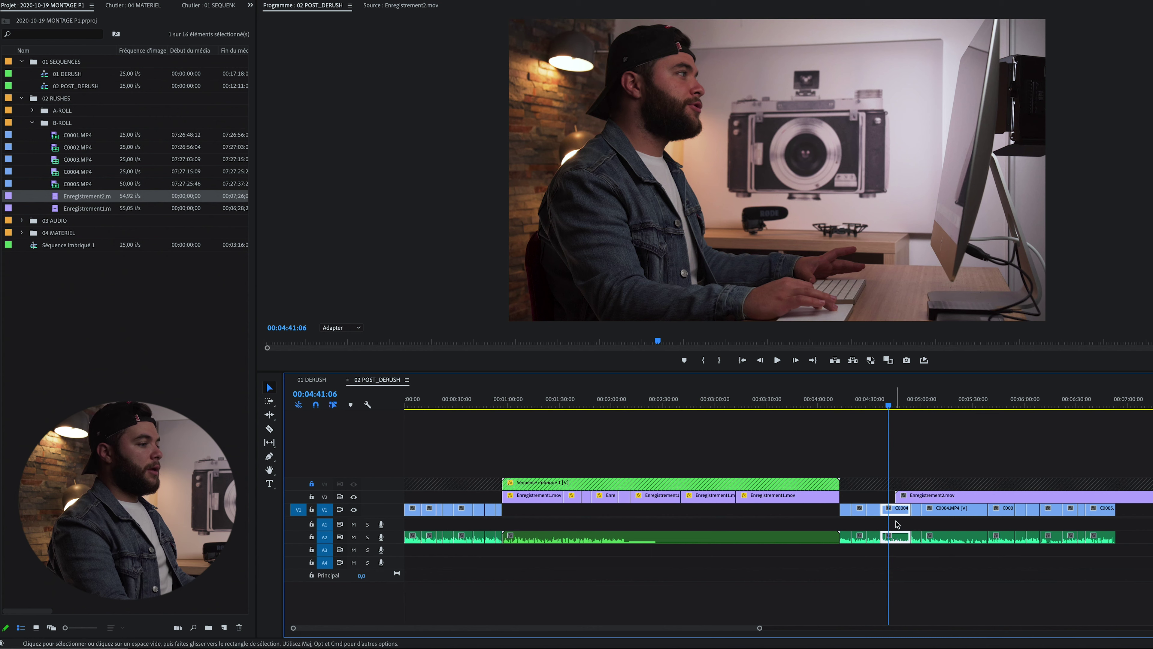
# - Nest the computer-facing clips from the C0004.MP4 clip at 00:04:41:06 onward as "Séquence imbriquée 02" and raise the nest to V4
pyautogui.moveTo(896, 520); pyautogui.dragTo(1080, 511)
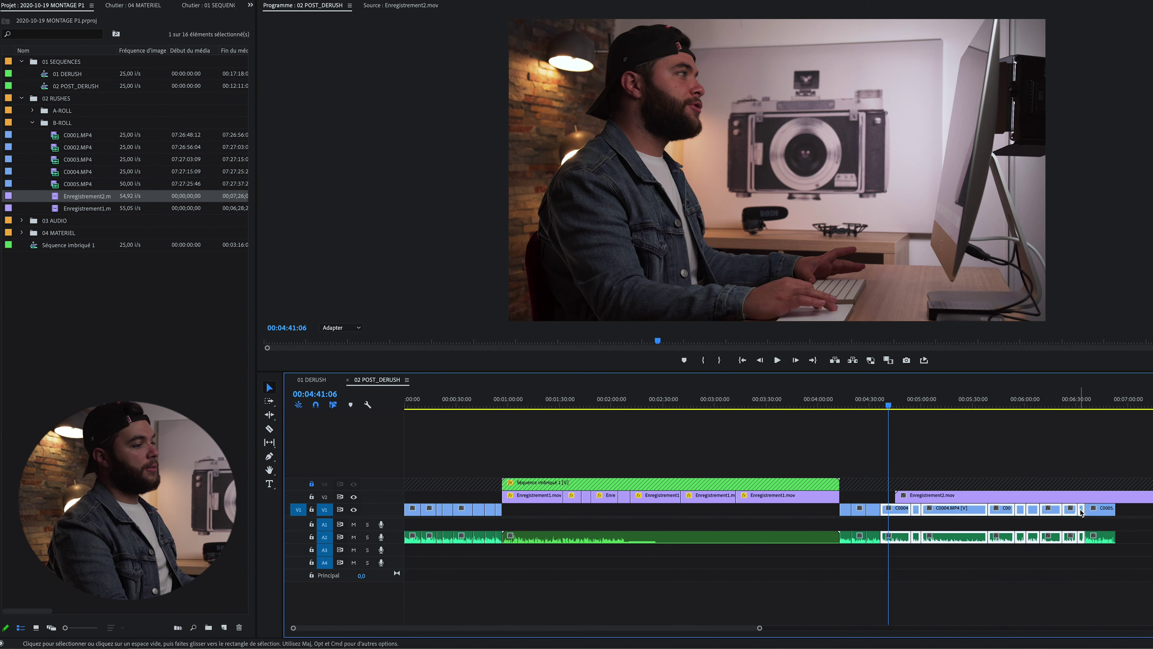
pyautogui.rightClick(969, 515)
pyautogui.click(993, 379)
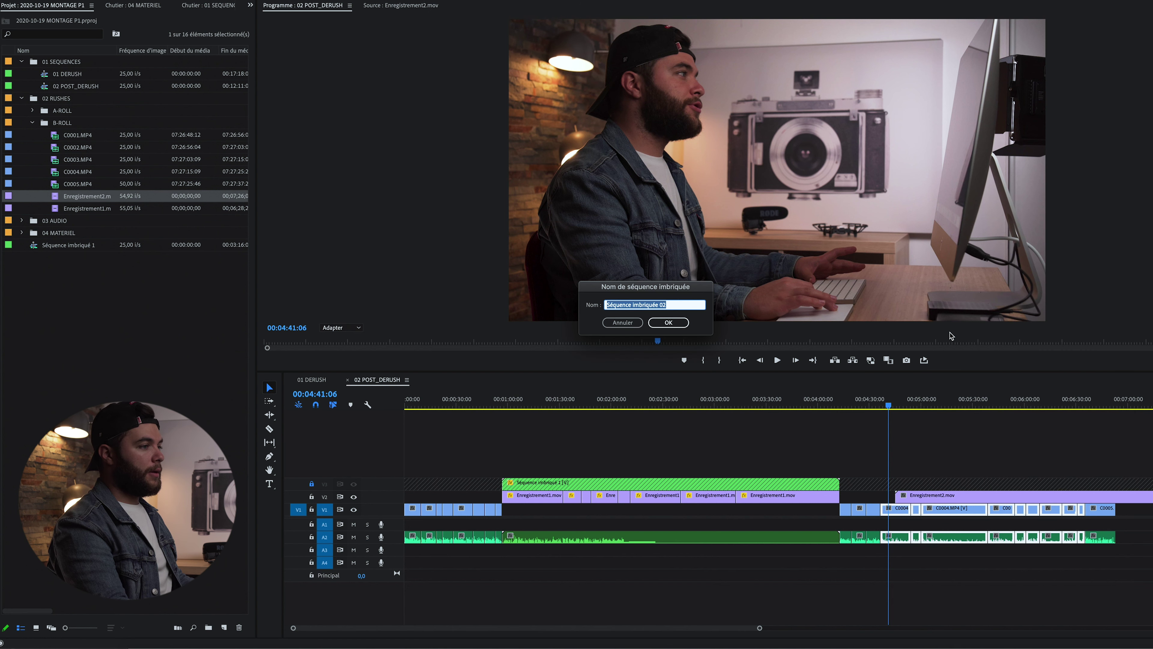
pyautogui.click(668, 323)
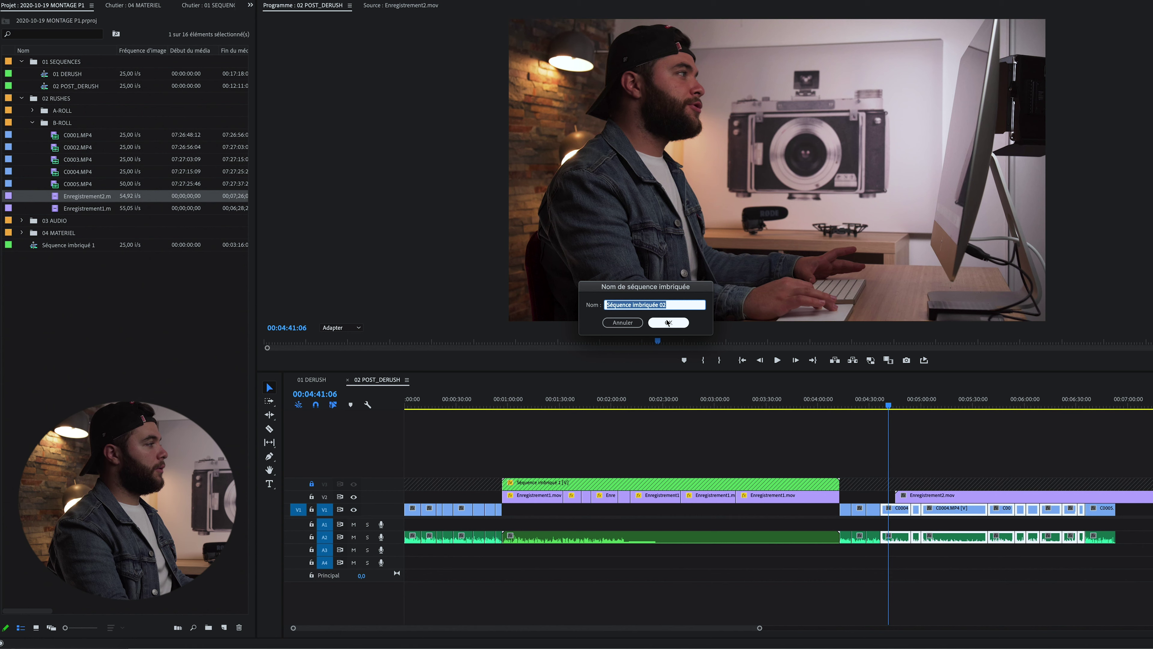
pyautogui.moveTo(952, 514); pyautogui.dragTo(948, 489)
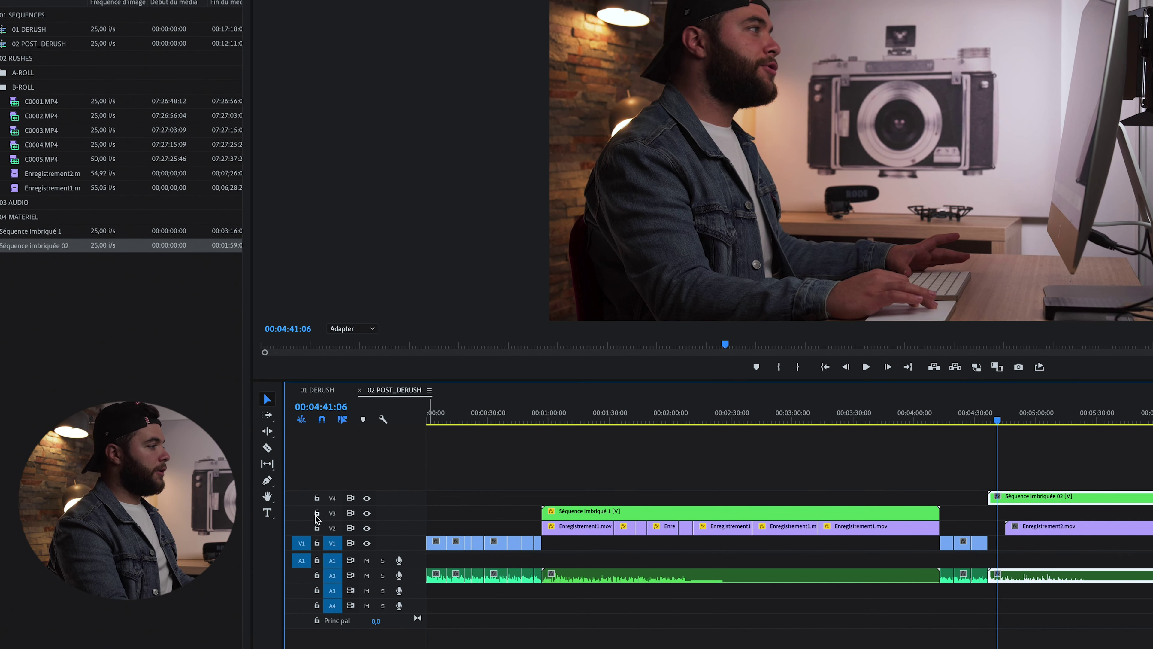
# - Lock track V3, move the playhead to 00:01:07:11, and select the first Enregistrement1.mov segment on V2
pyautogui.click(317, 514)
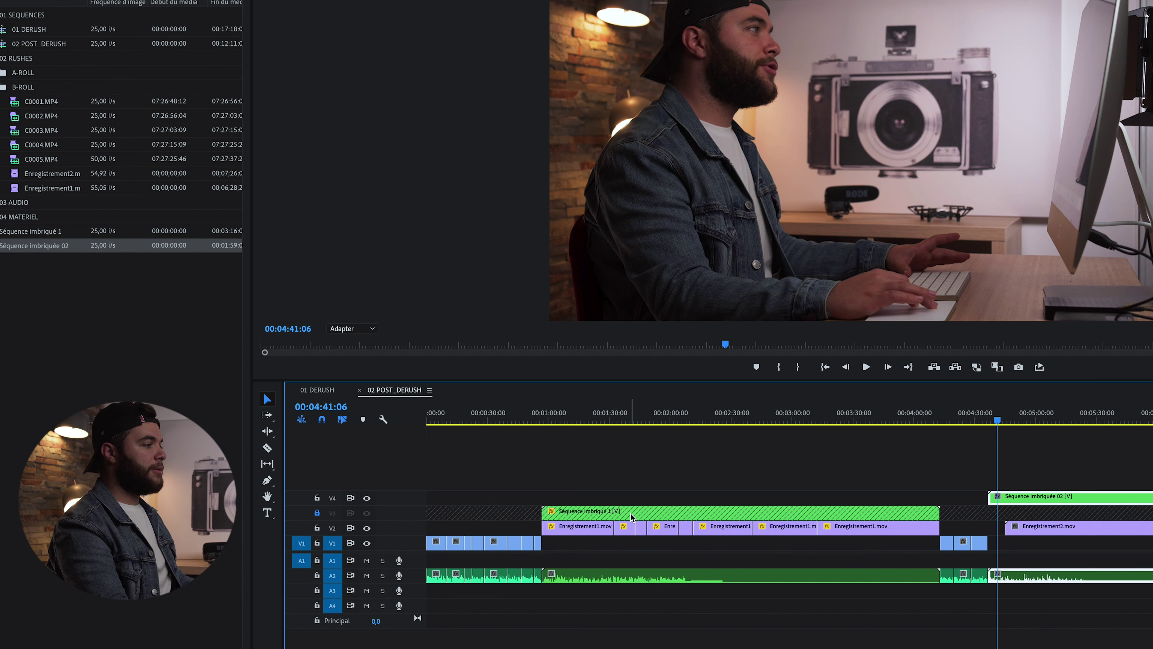
pyautogui.click(564, 414)
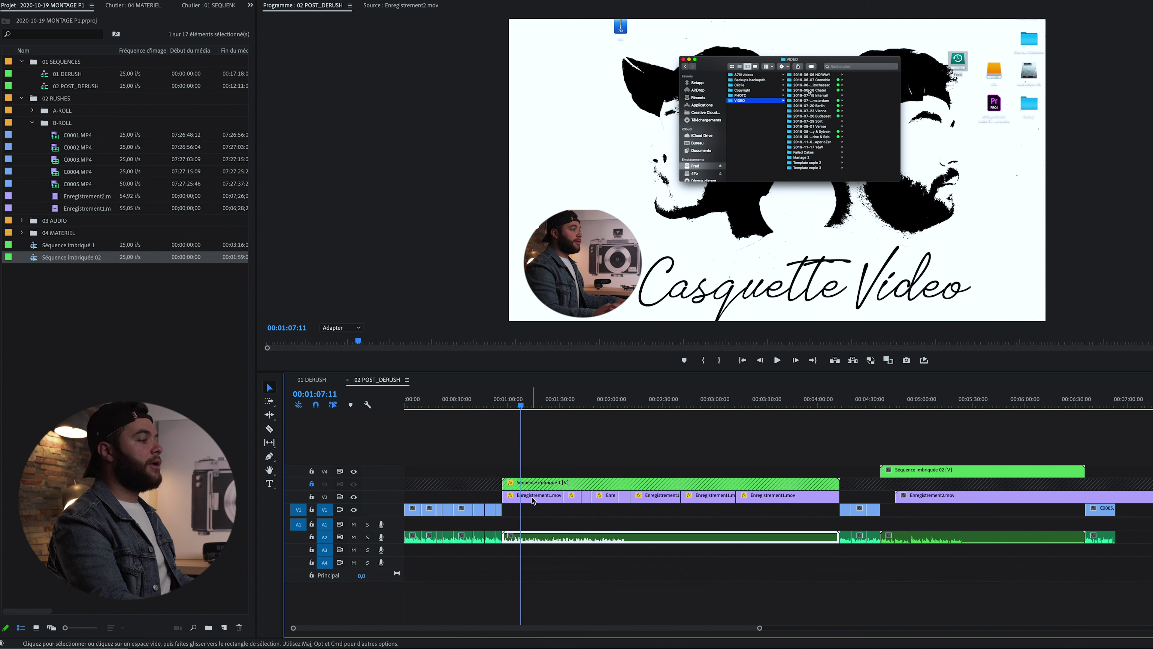
pyautogui.click(539, 501)
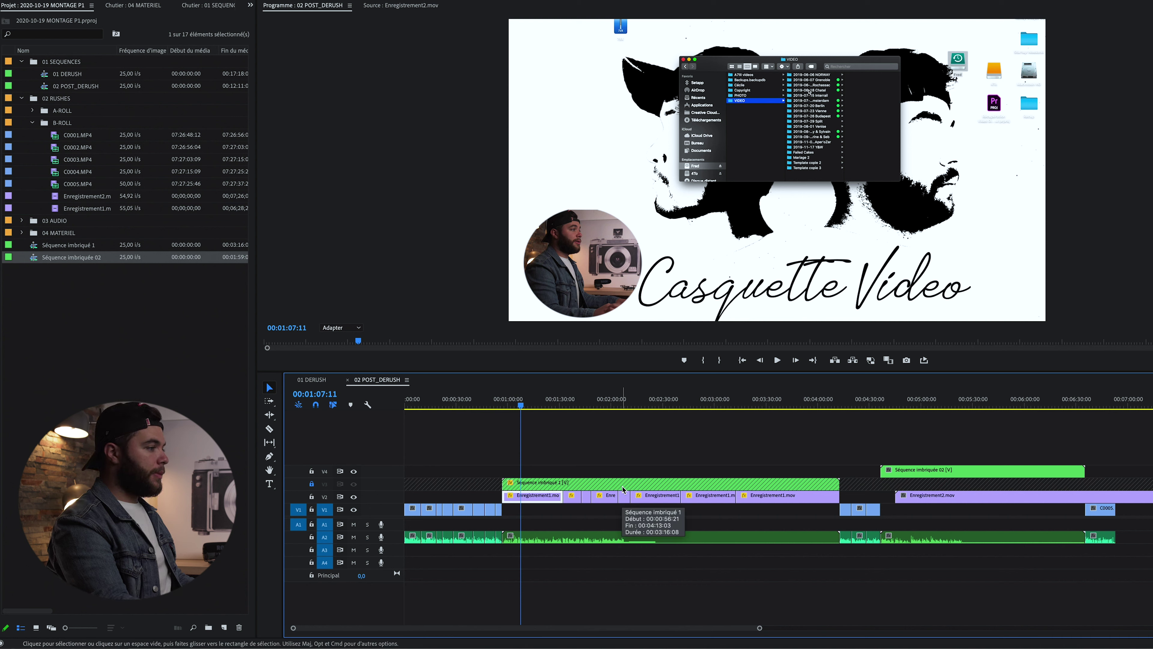
# - Align the start of Enregistrement2.mov on V2 with the start of Séquence imbriquée 02
pyautogui.hscroll(5, 855, 495)
pyautogui.hscroll(2, 855, 495)
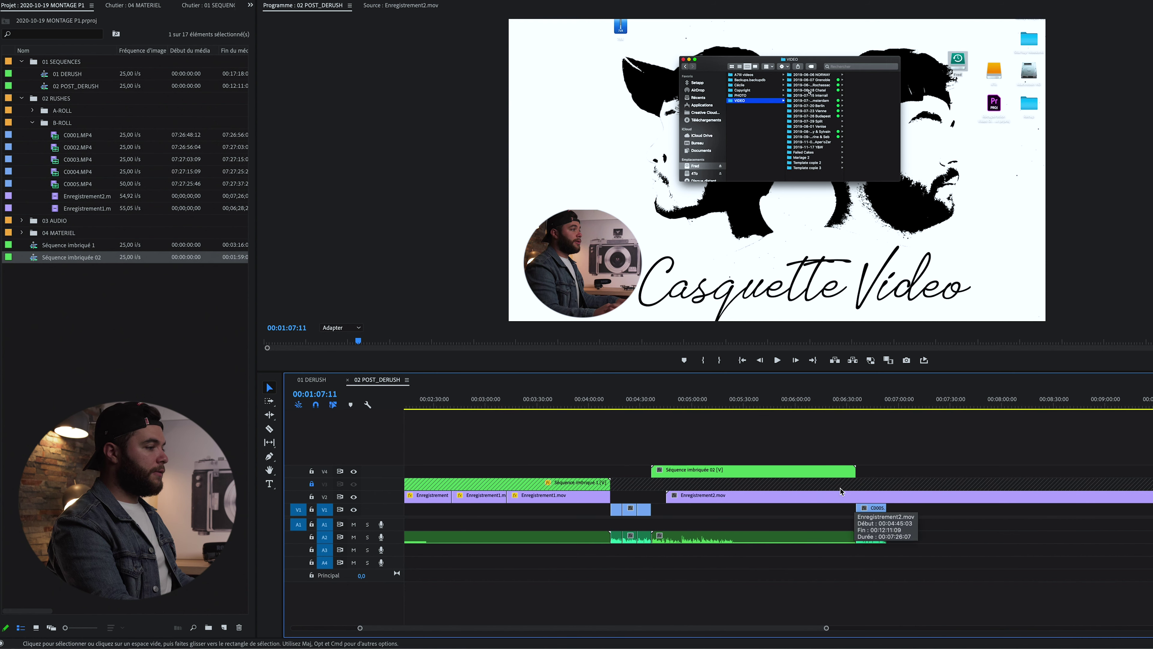
pyautogui.moveTo(702, 471); pyautogui.dragTo(682, 500)
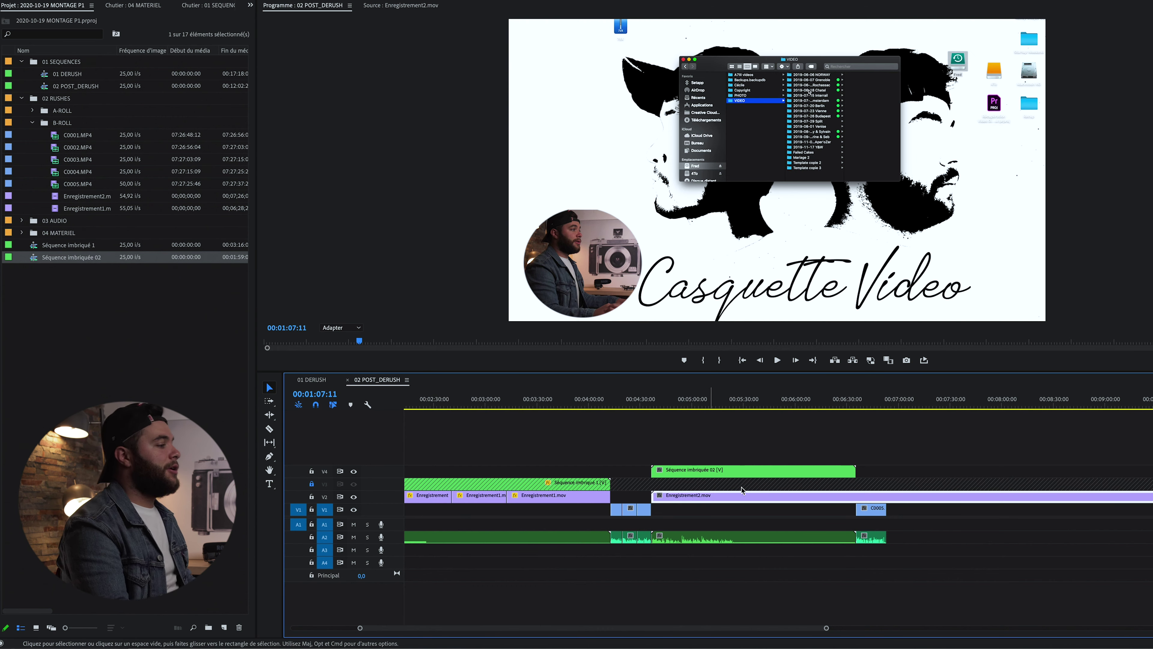
pyautogui.hscroll(-5, 756, 488)
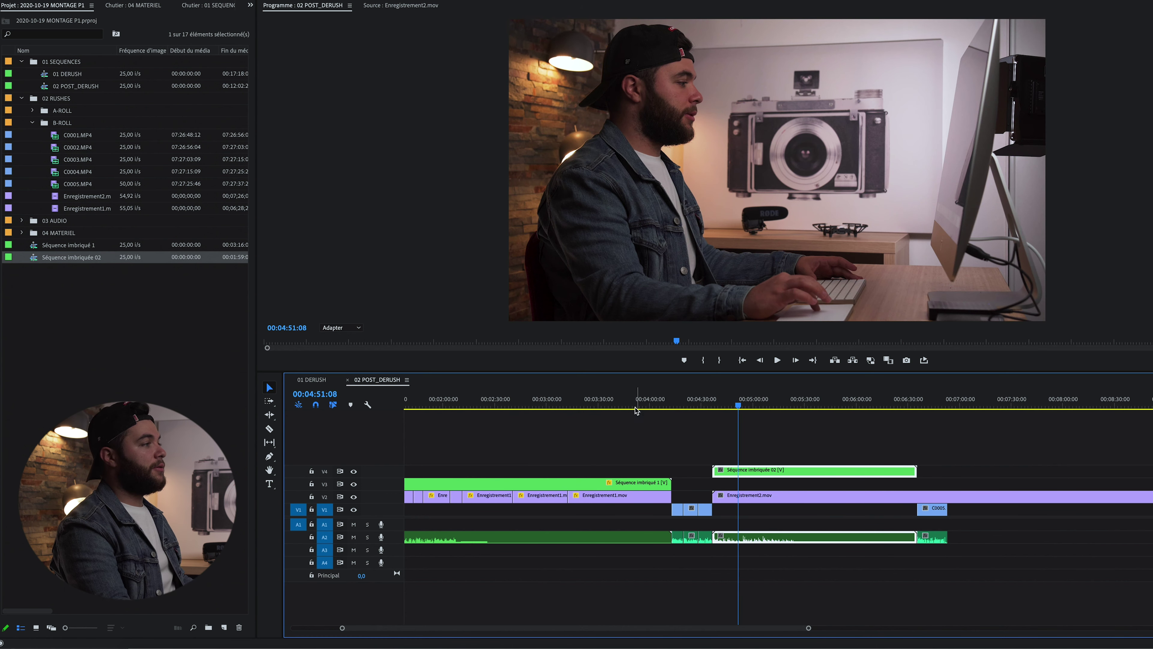
# - Paste the motion and opacity attributes of Séquence imbriqué 1 onto Séquence imbriquée 02, keeping the default volume and panning options
pyautogui.click(626, 400)
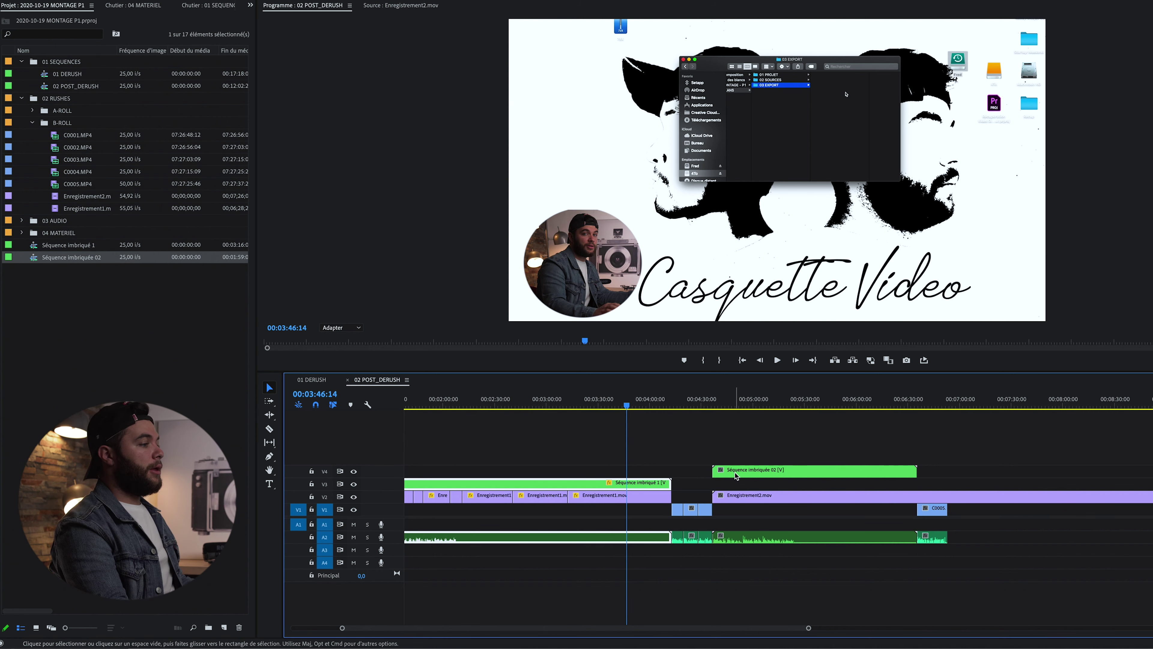
pyautogui.click(730, 400)
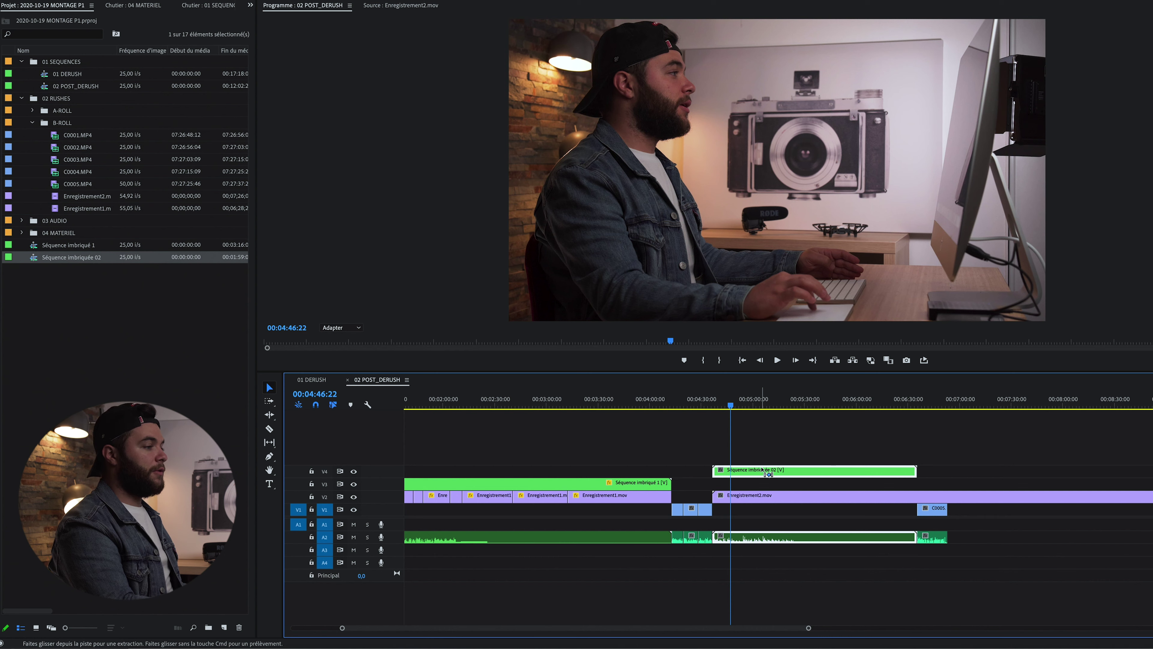
pyautogui.press('alt+super+v')
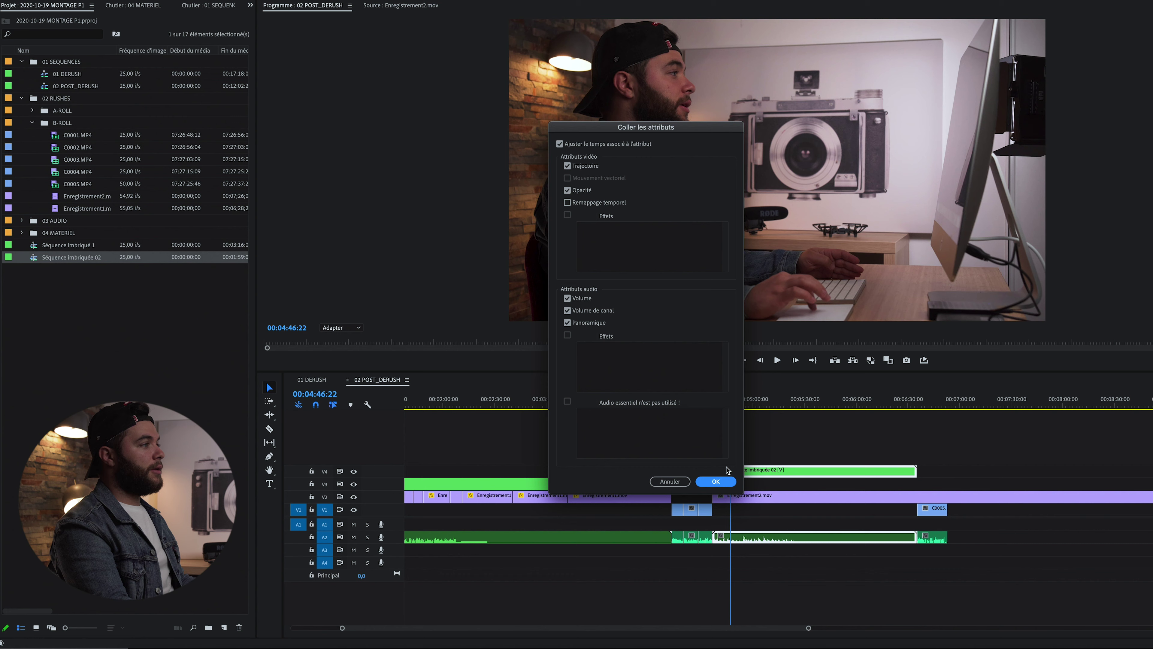
pyautogui.click(716, 481)
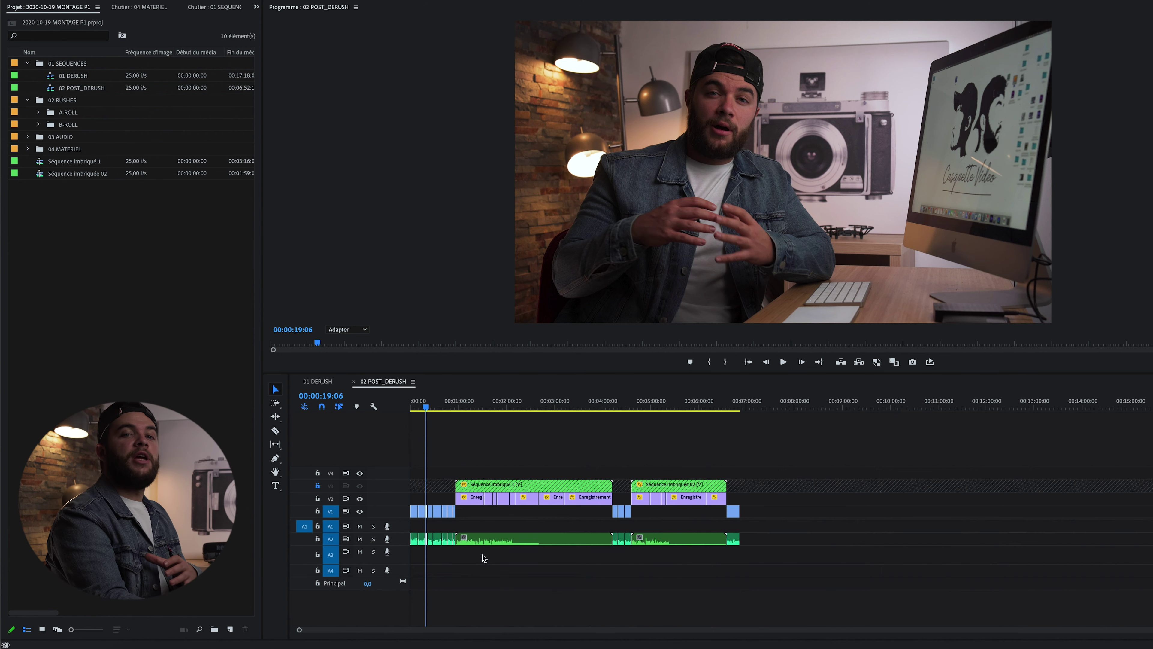
# - Place the Got_You_Too music file from the 03 AUDIO bin at the start of 02 POST_DERUSH on track A3
pyautogui.click(472, 557)
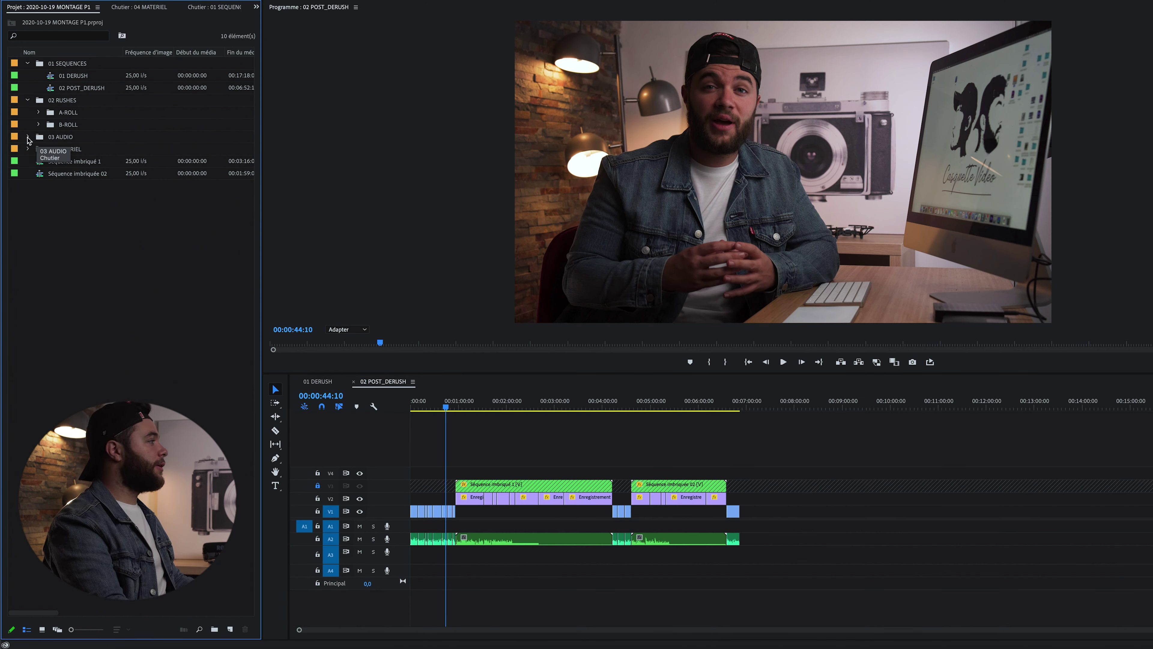
pyautogui.click(27, 137)
pyautogui.moveTo(76, 214); pyautogui.dragTo(408, 555)
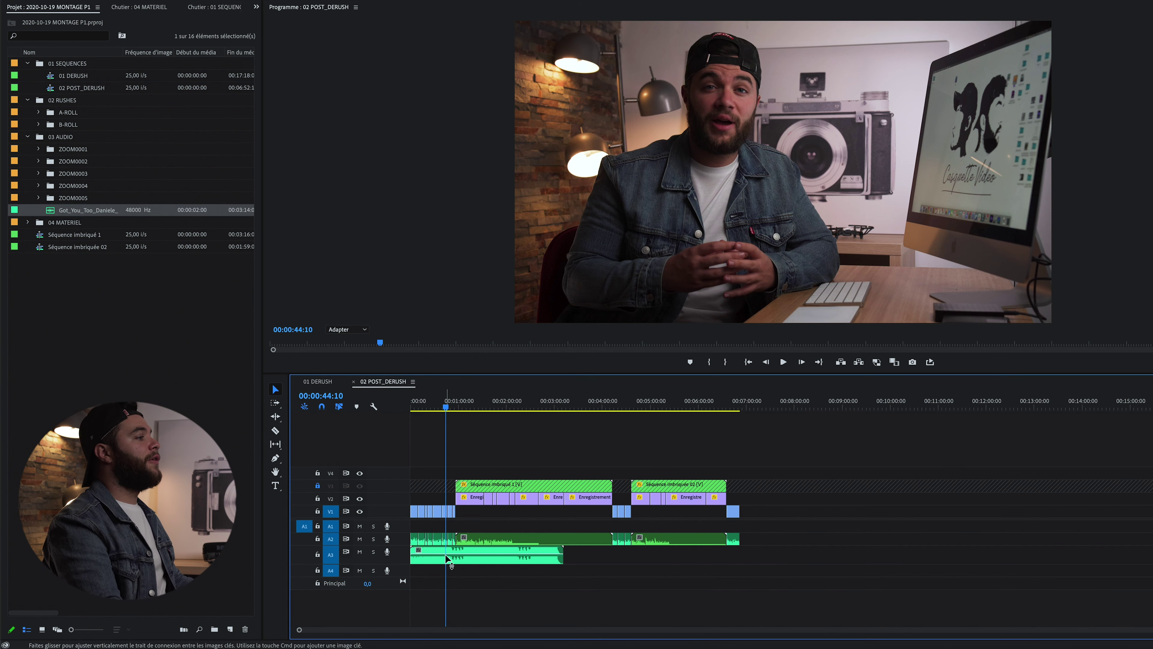
# - Lower the music clip's volume on A3 to about -27 dB and play it back under the voice
pyautogui.press('space')
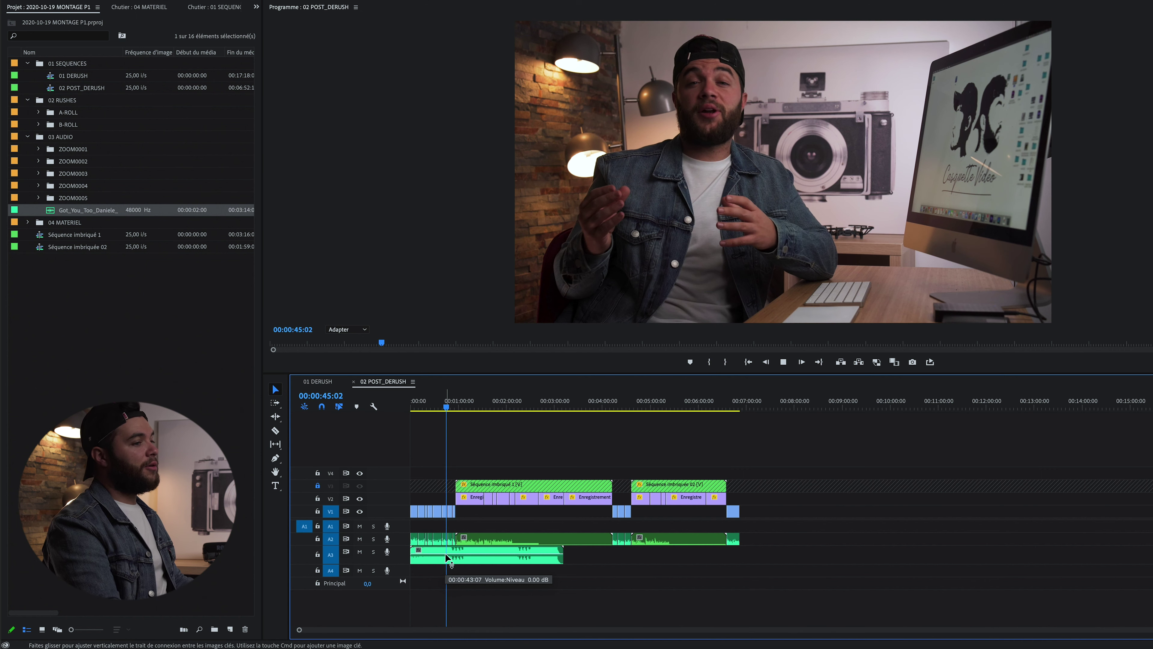
pyautogui.moveTo(434, 552); pyautogui.dragTo(435, 557)
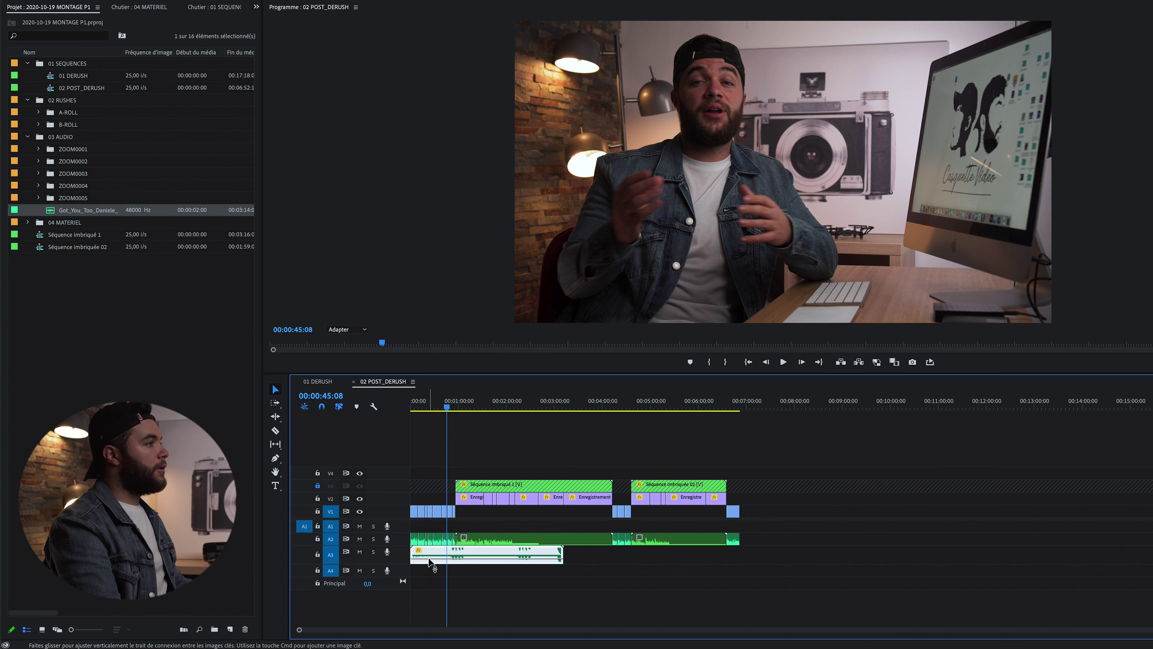
pyautogui.press('space')
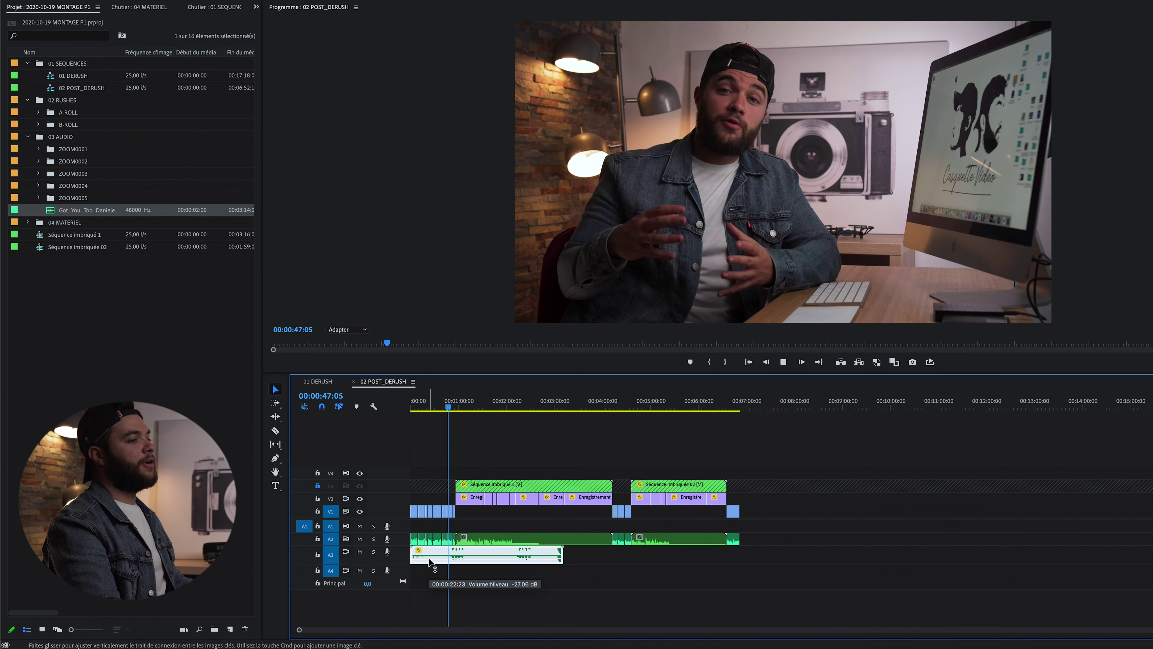
pyautogui.press('space')
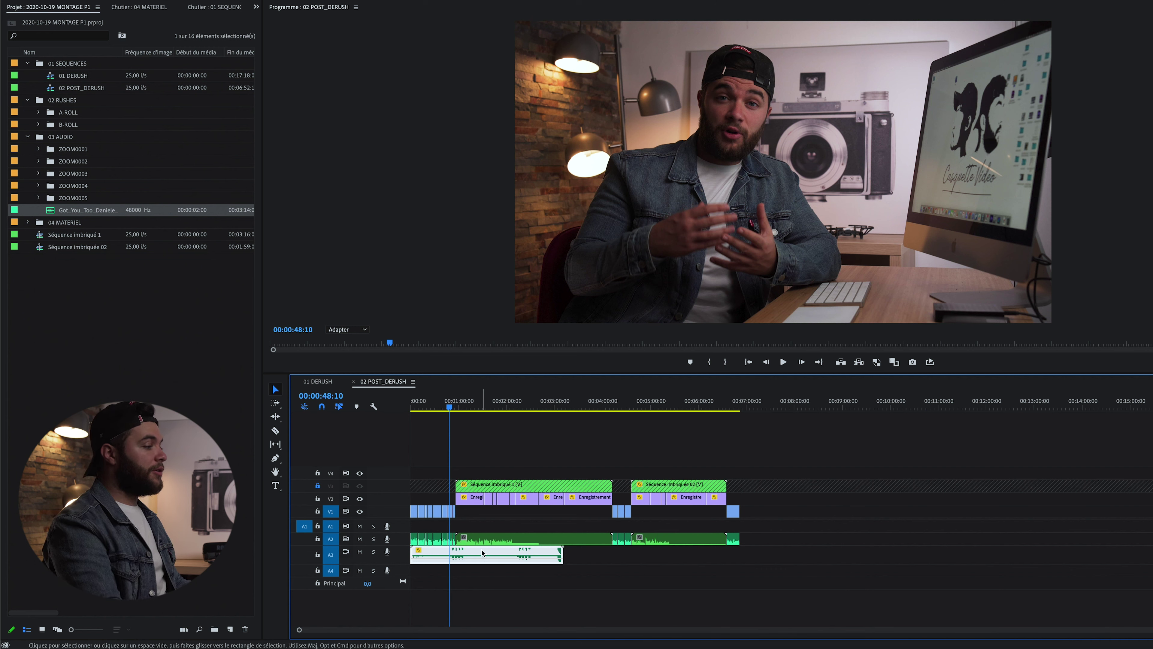
# - Send the music clip on A3 to Adobe Audition for editing
pyautogui.press('=')
pyautogui.press('=')
pyautogui.press('=')
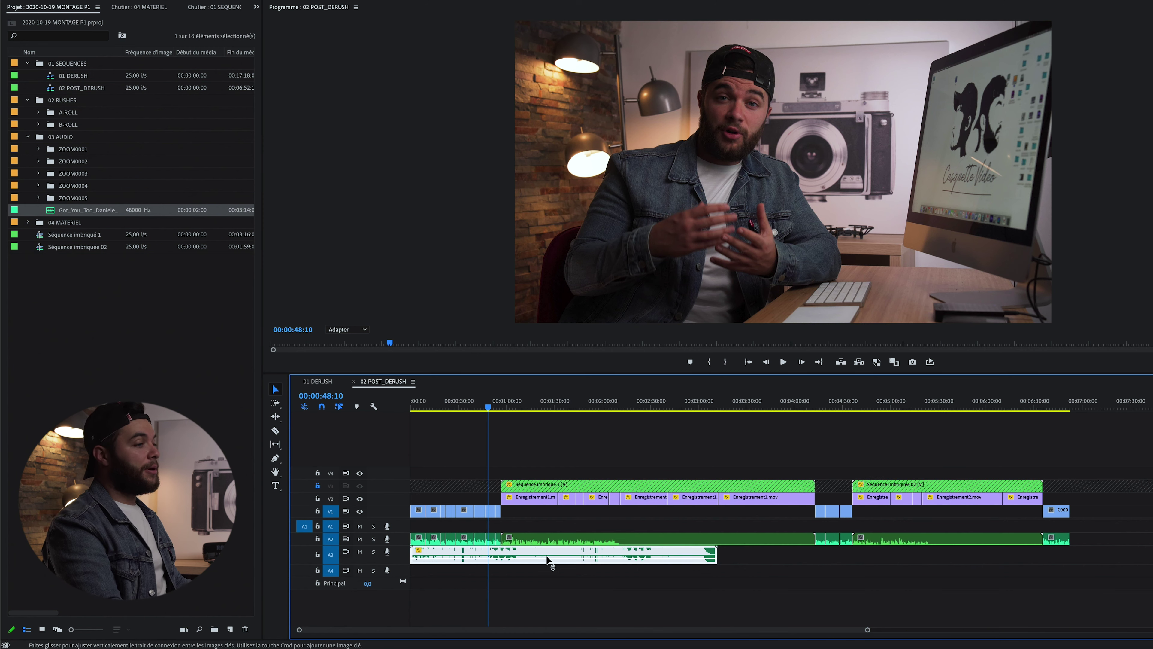
pyautogui.press('-')
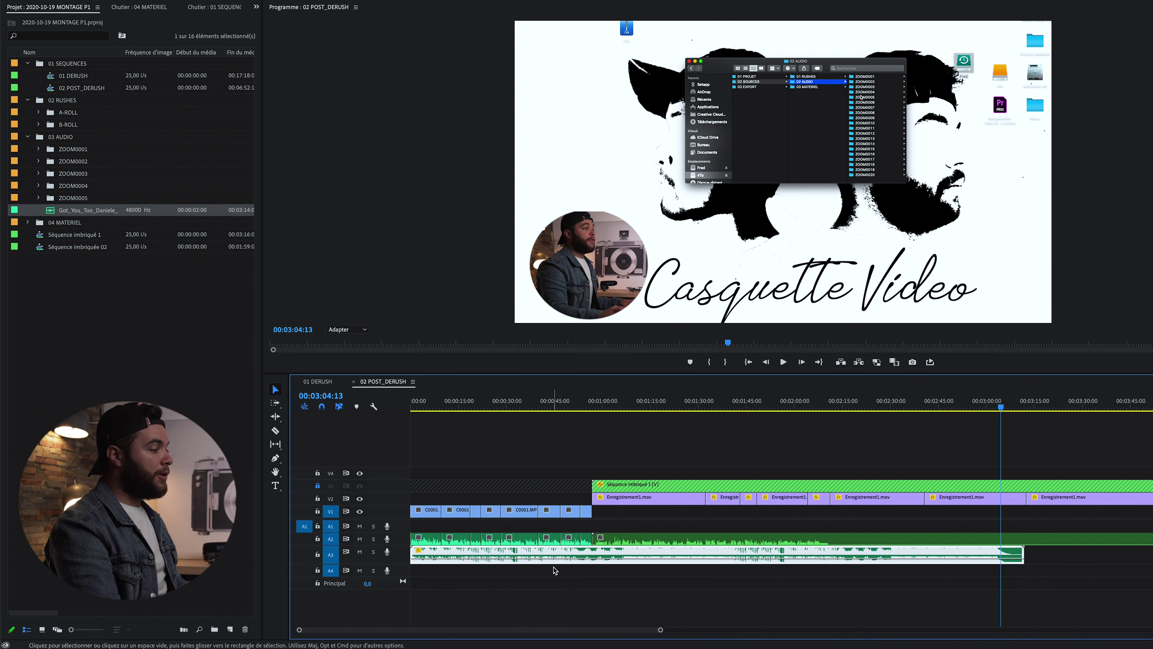
pyautogui.rightClick(537, 556)
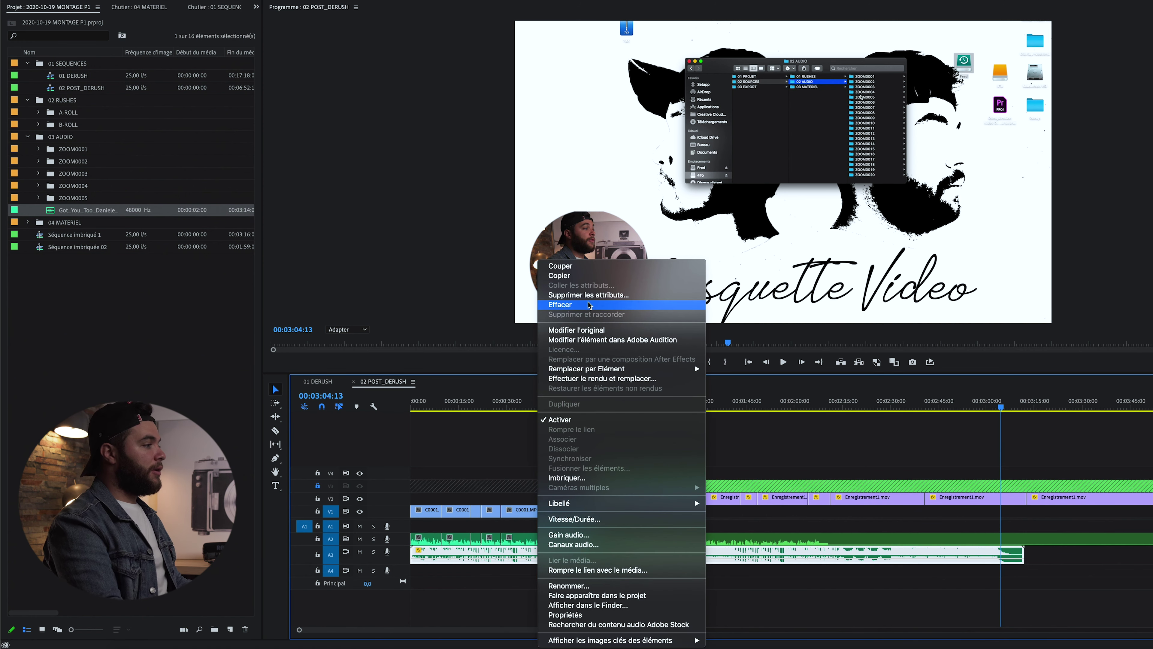
pyautogui.click(590, 378)
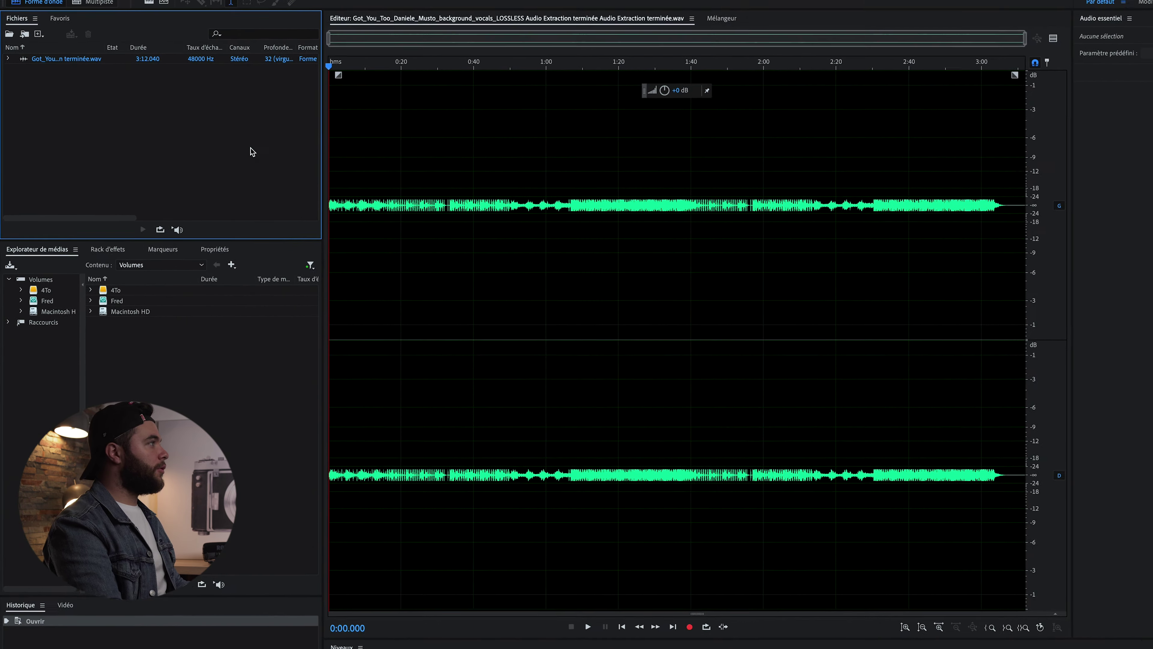
# - Create a 48000 Hz stereo multitrack session named "Extension" and place the extracted music file at the start of Piste 1
pyautogui.click(85, 3)
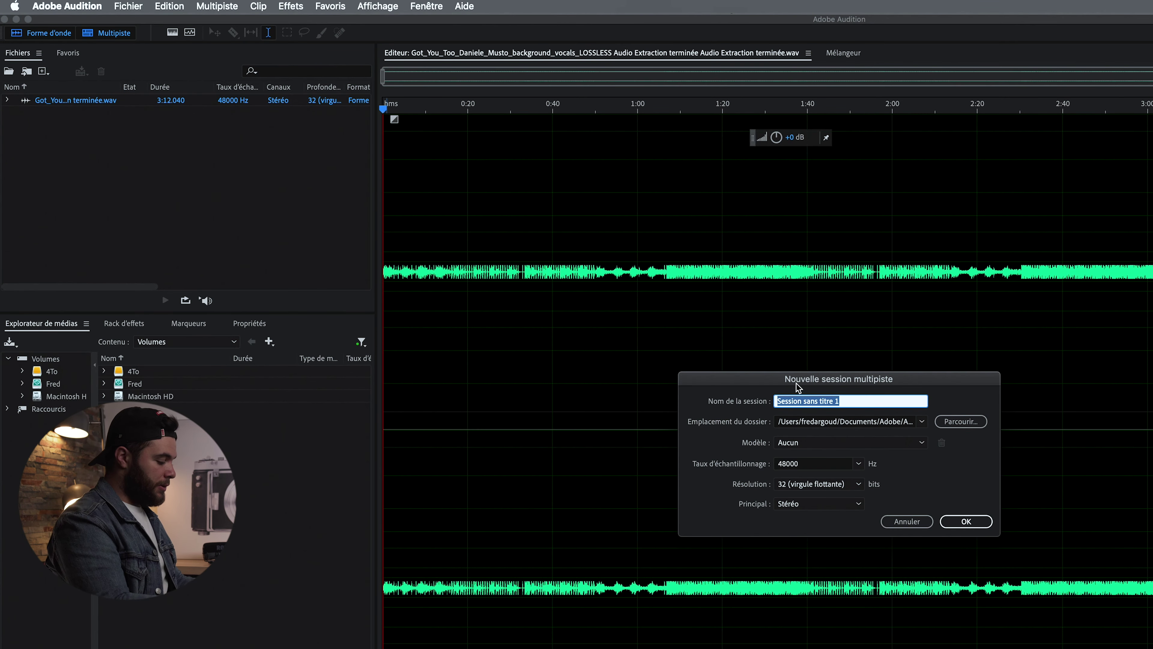
pyautogui.write('Extensio')
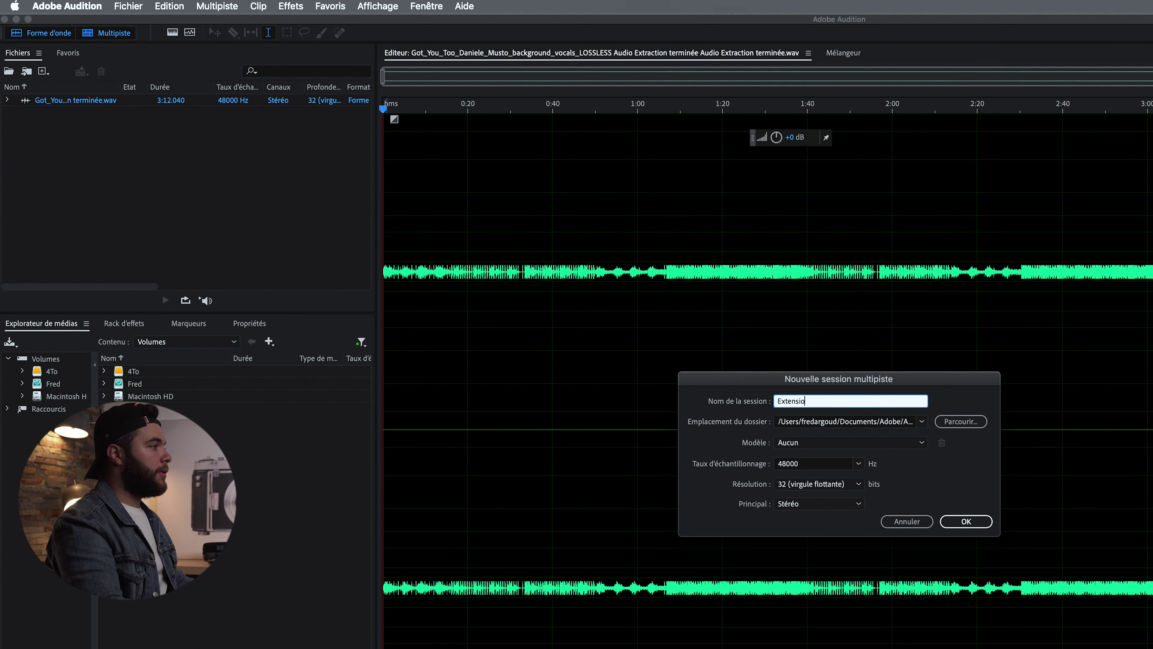
pyautogui.write('n')
pyautogui.press('Return')
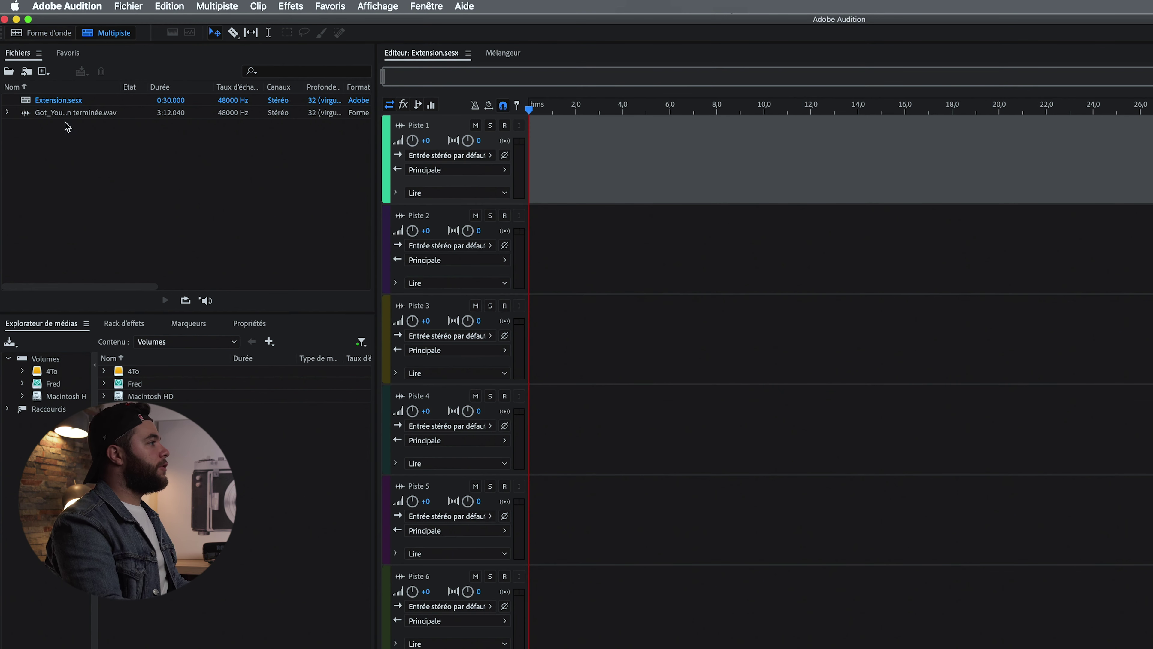
pyautogui.moveTo(65, 119); pyautogui.dragTo(533, 164)
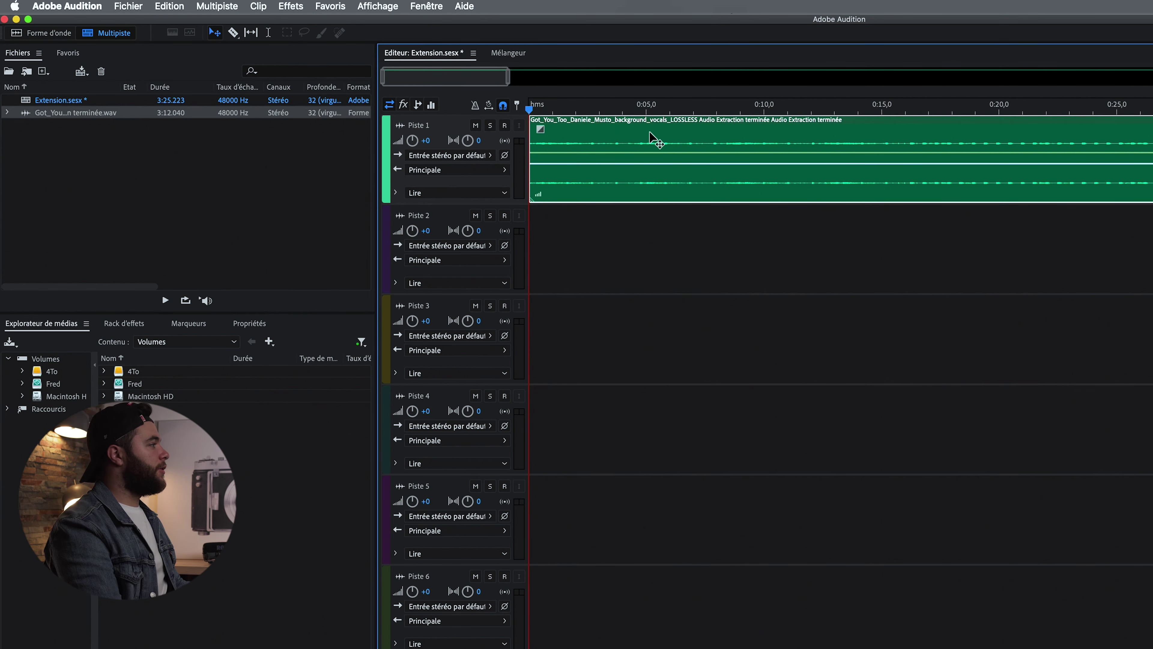
# - Enable remixing in the properties of the music clip on Piste 1
pyautogui.click(249, 322)
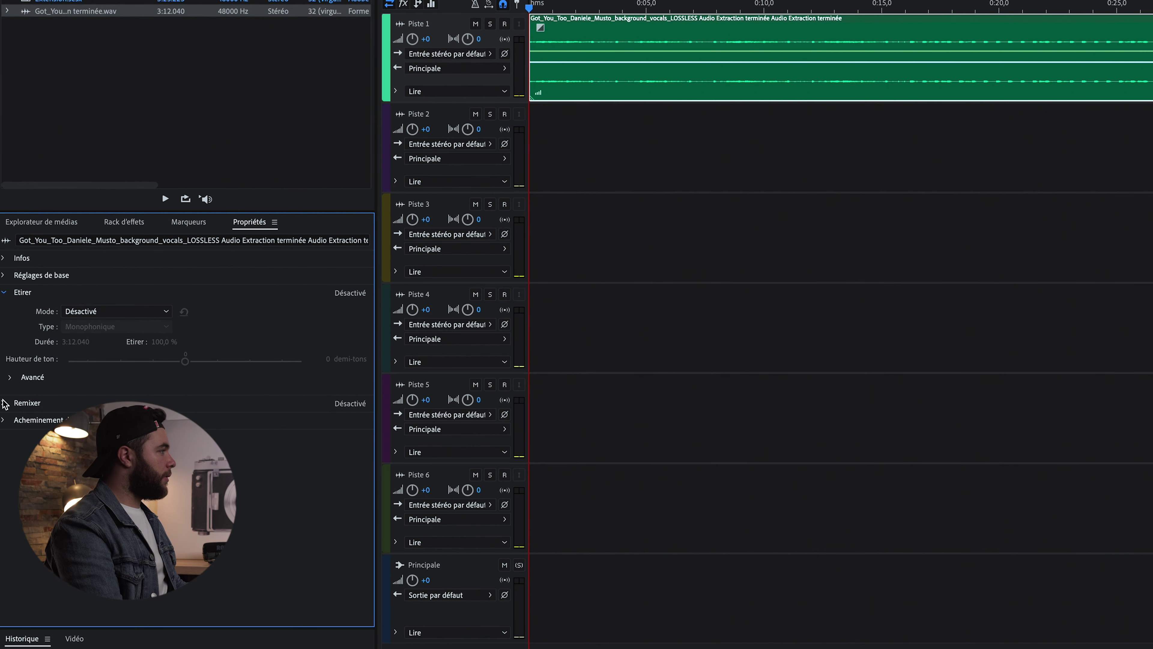
pyautogui.click(4, 403)
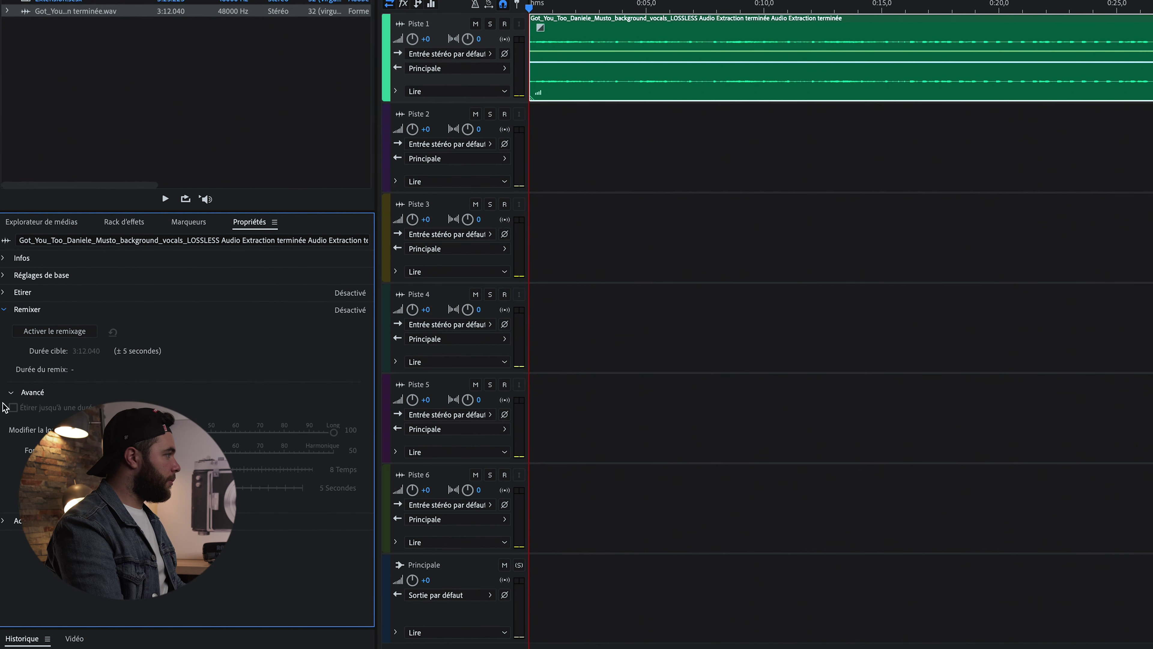
pyautogui.click(50, 332)
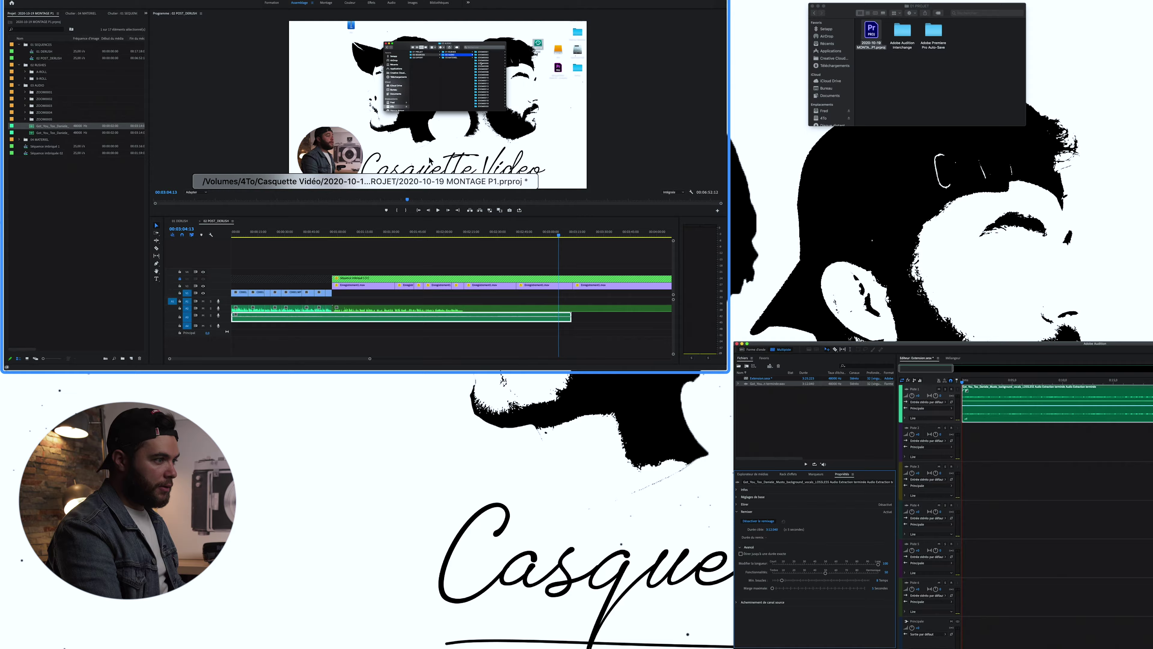
# - Switch to Premiere Pro and check the total duration of the 02 POST_DERUSH sequence
pyautogui.click(127, 357)
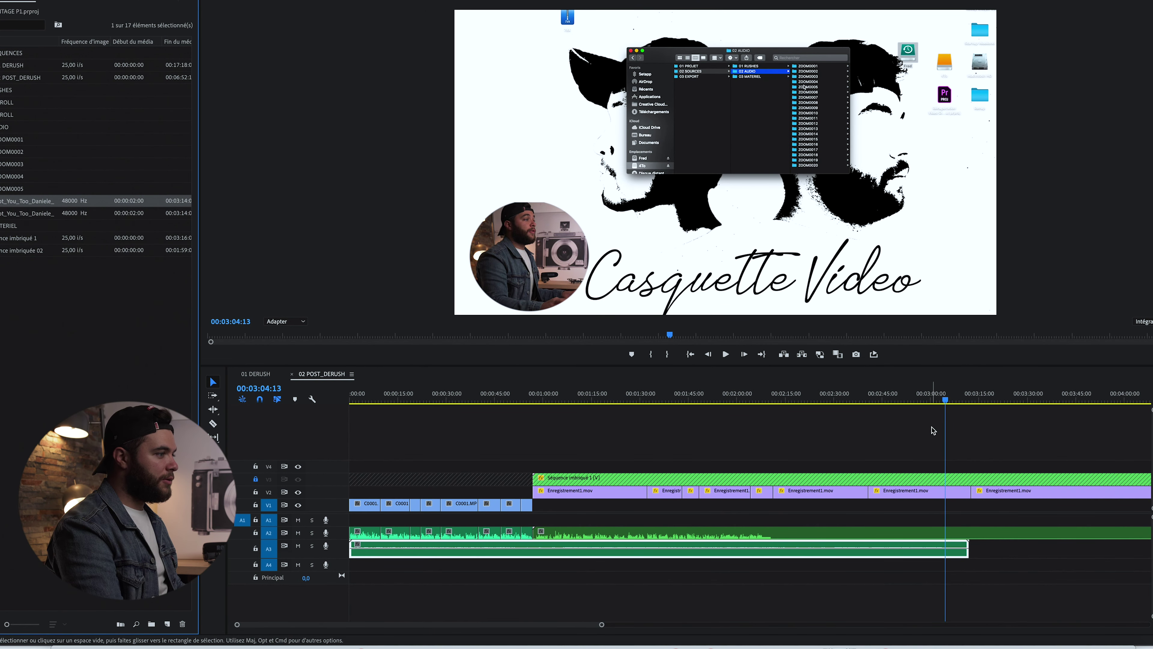
pyautogui.scroll(-5, 818, 448)
pyautogui.click(682, 401)
pyautogui.press('space')
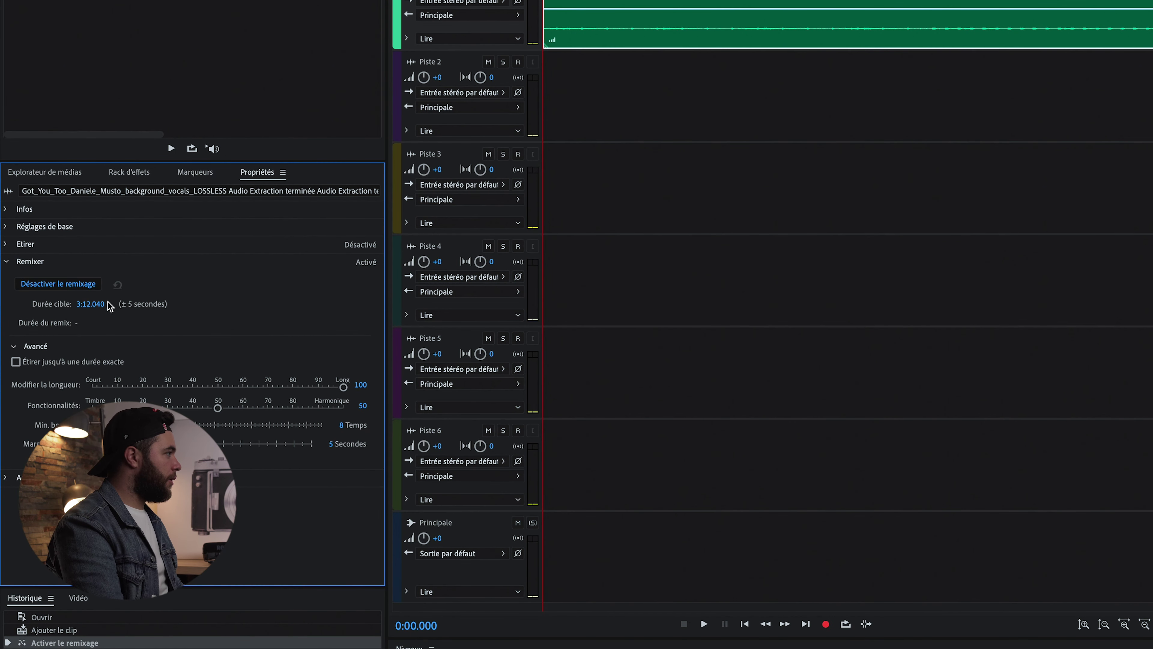
# - In Audition, set the music clip's remix target duration to 6:52 and inspect the remixed segments on Piste 1
pyautogui.click(92, 304)
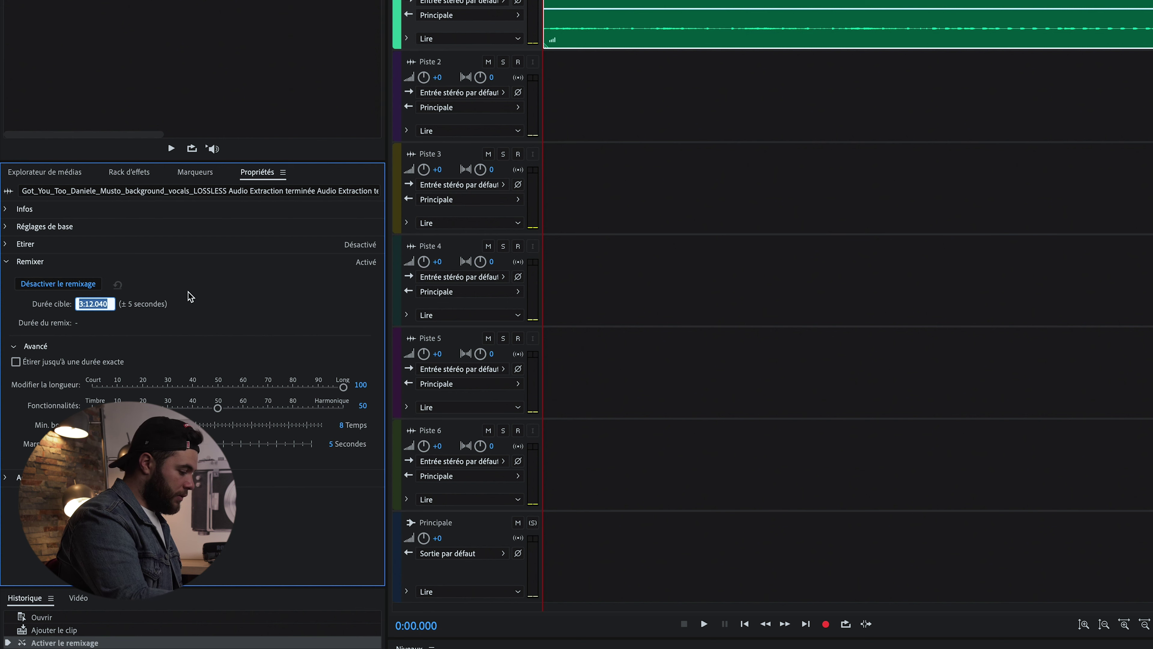
pyautogui.write('6')
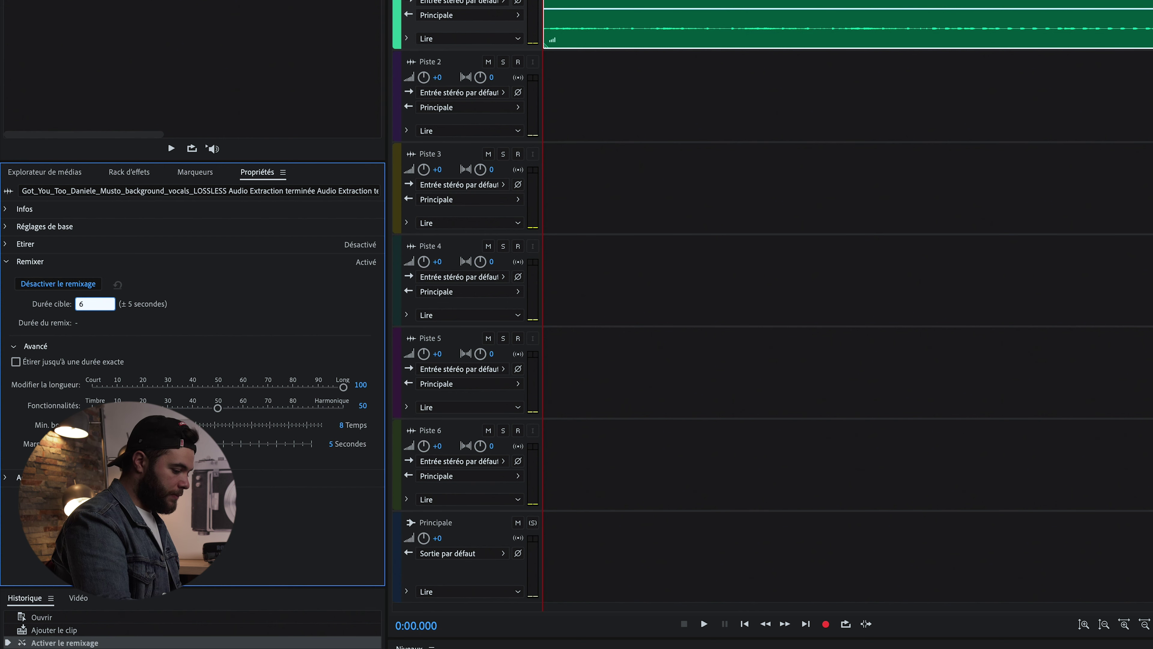
pyautogui.write(':52')
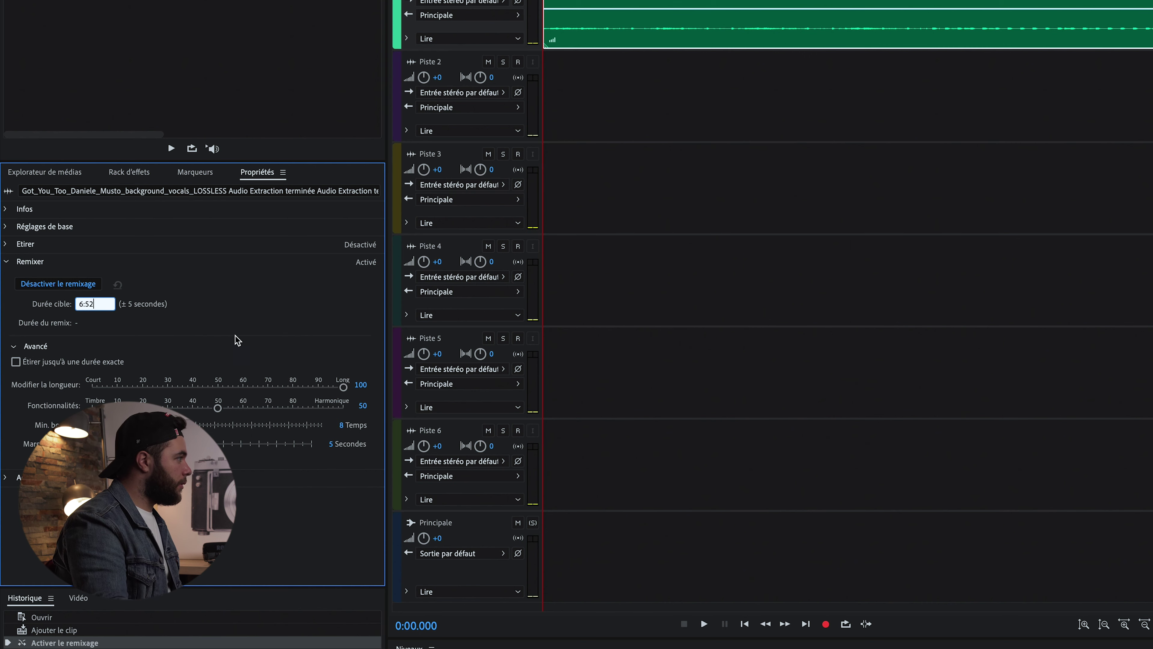
pyautogui.press('Return')
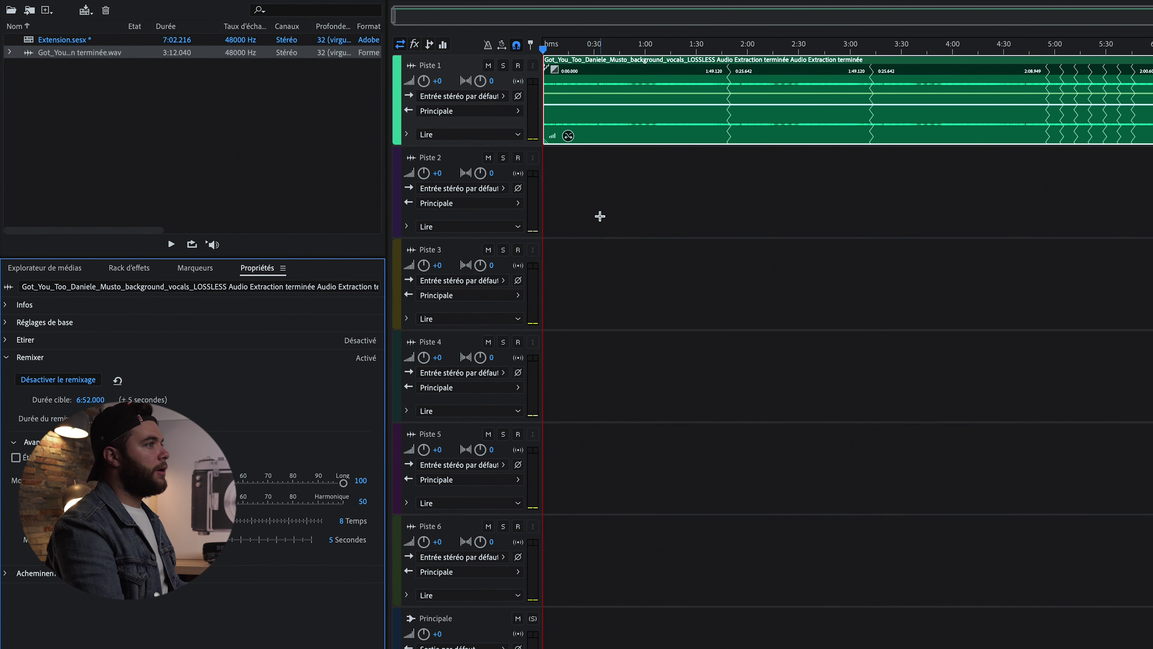
pyautogui.scroll(1, 600, 216)
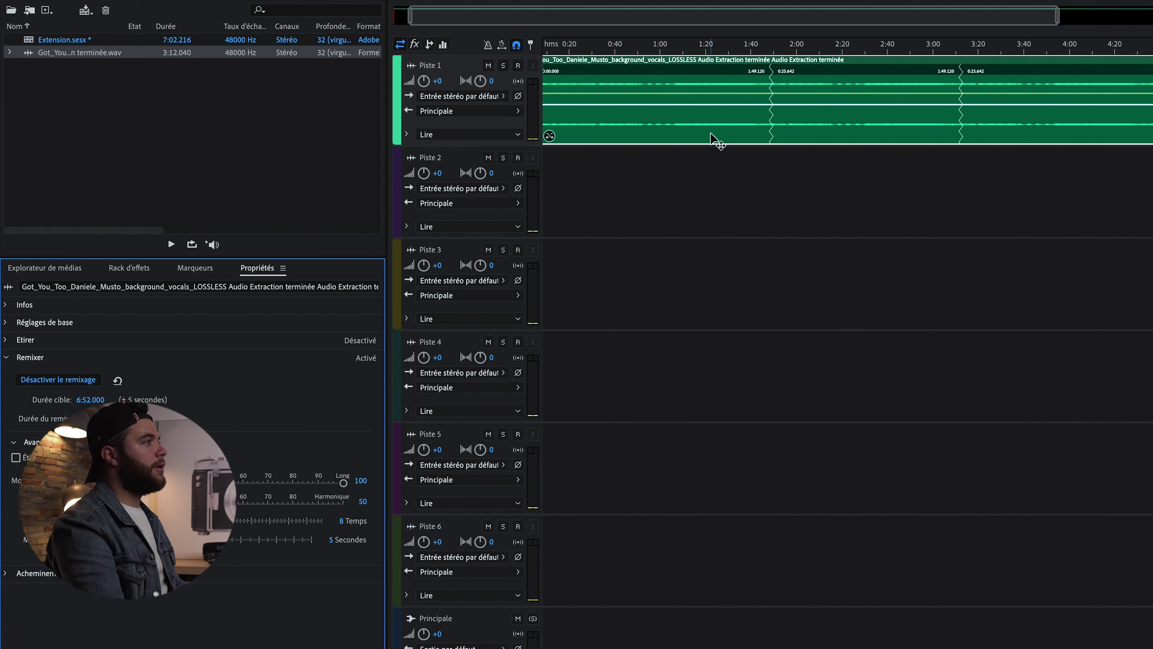
pyautogui.scroll(-1, 702, 108)
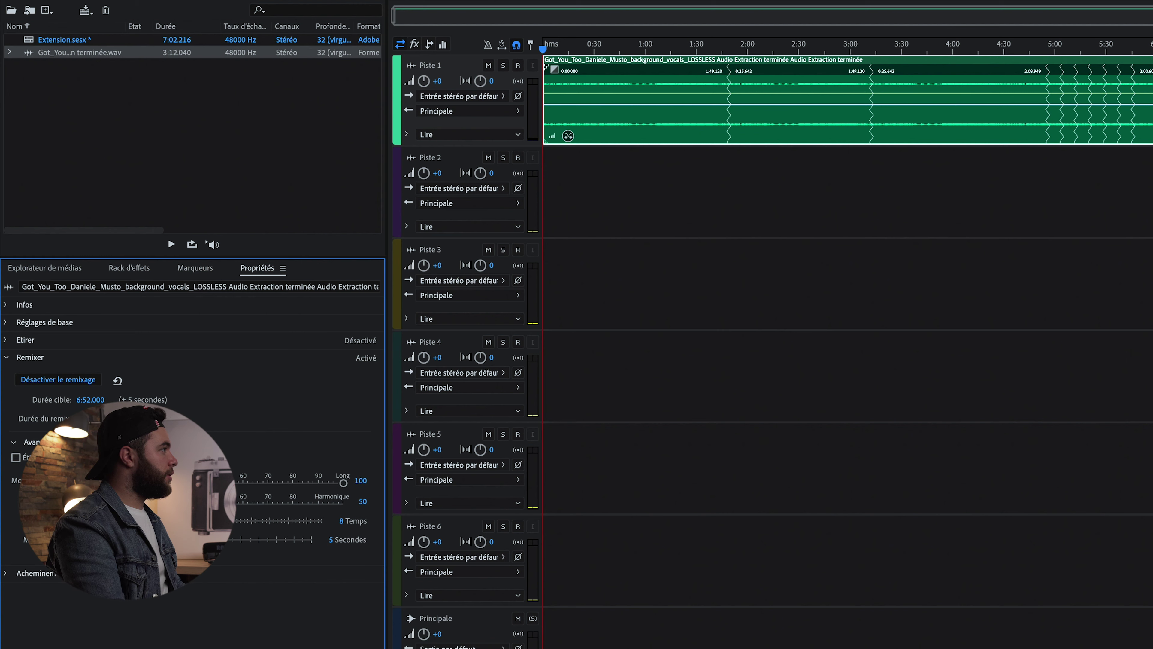
# - Export the session to Premiere Pro as Extension (Pistes AU).xml in 02 AUDIO and copy its track to a new audio track in the active sequence
pyautogui.moveTo(200, 184)
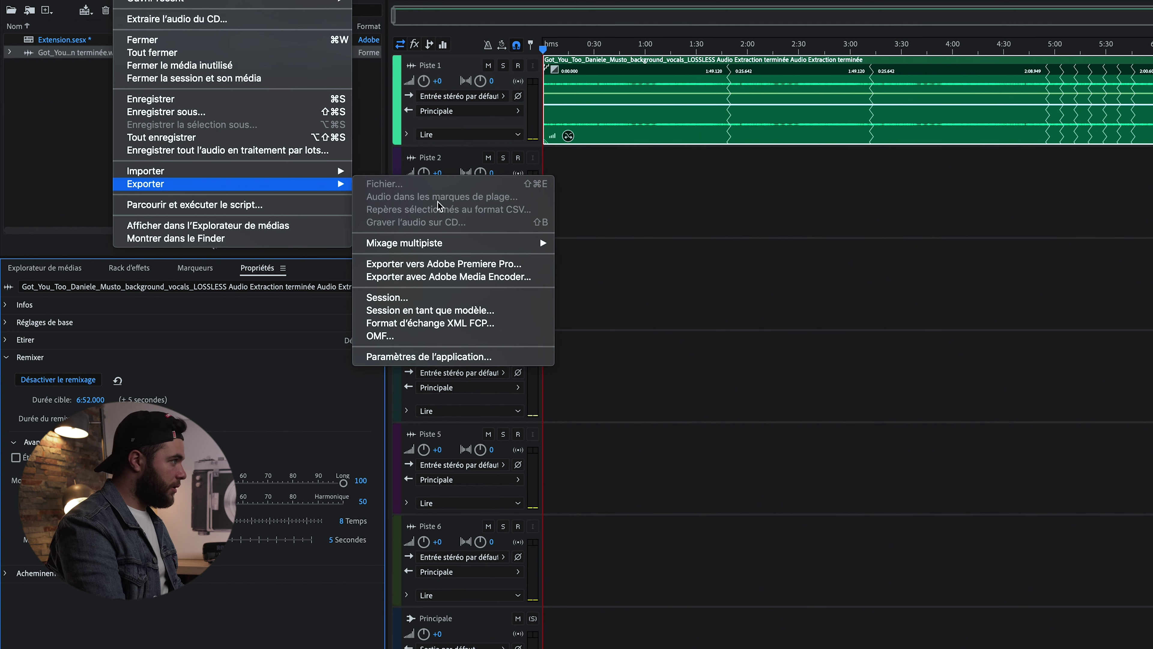
pyautogui.click(433, 265)
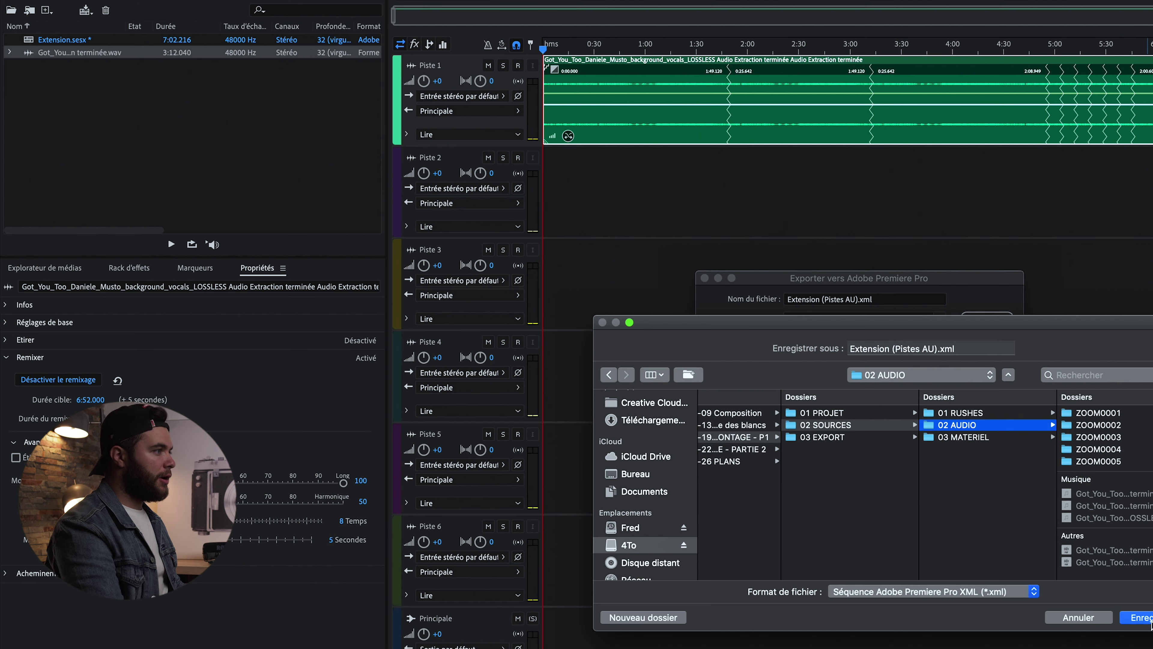
pyautogui.press('Return')
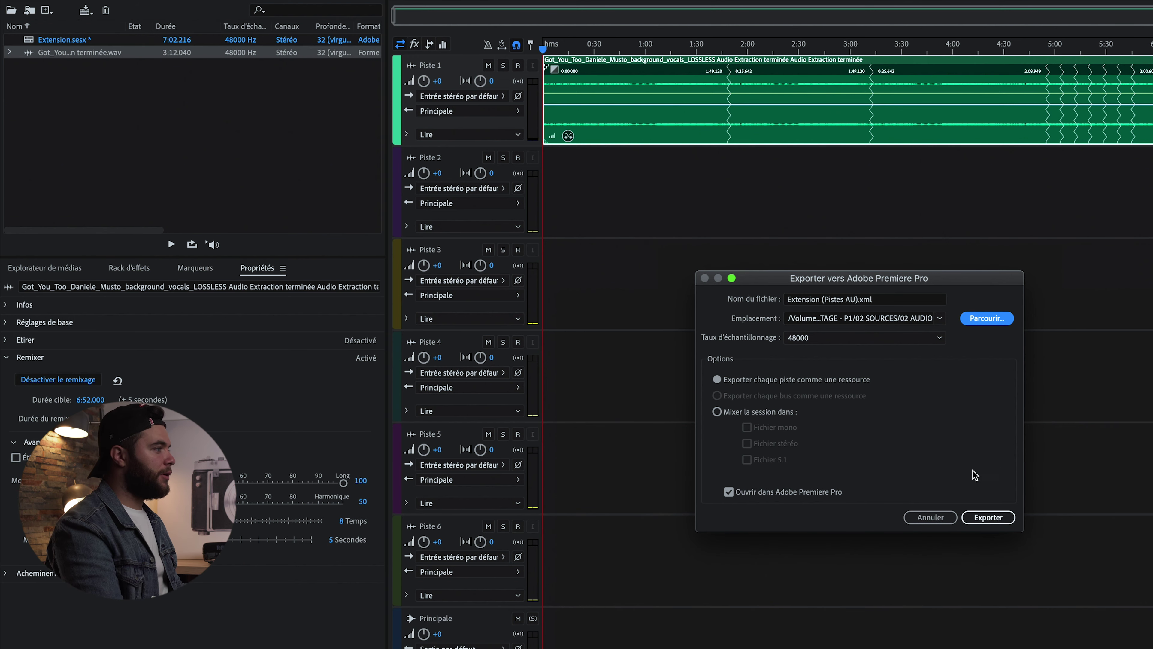
pyautogui.click(986, 518)
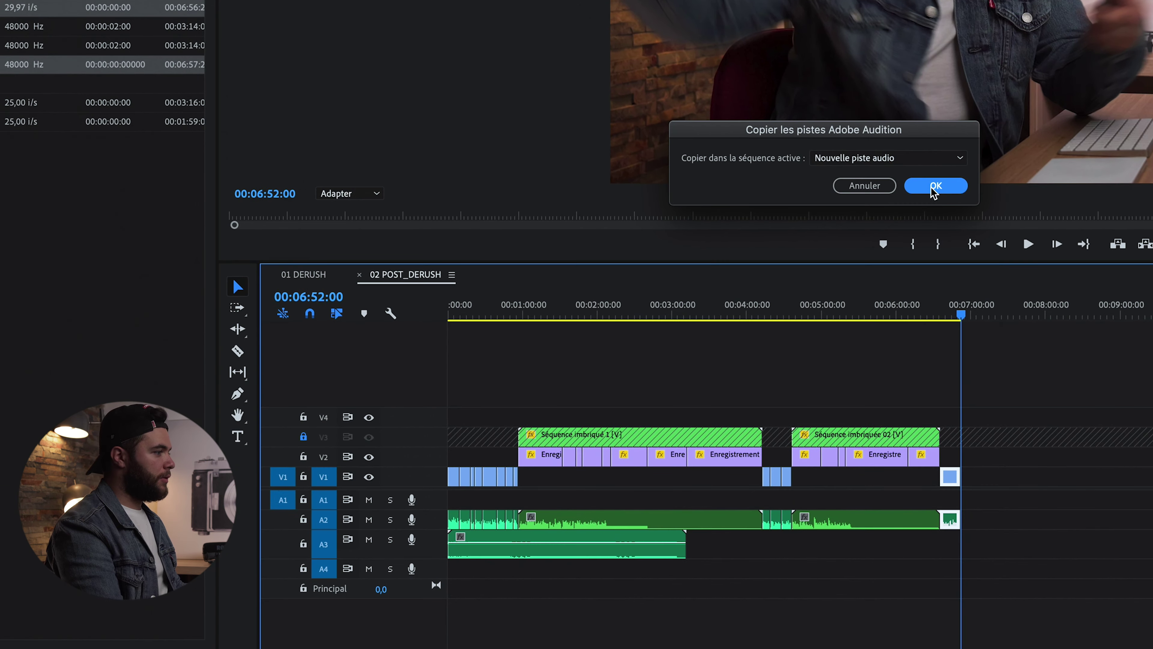
pyautogui.click(953, 421)
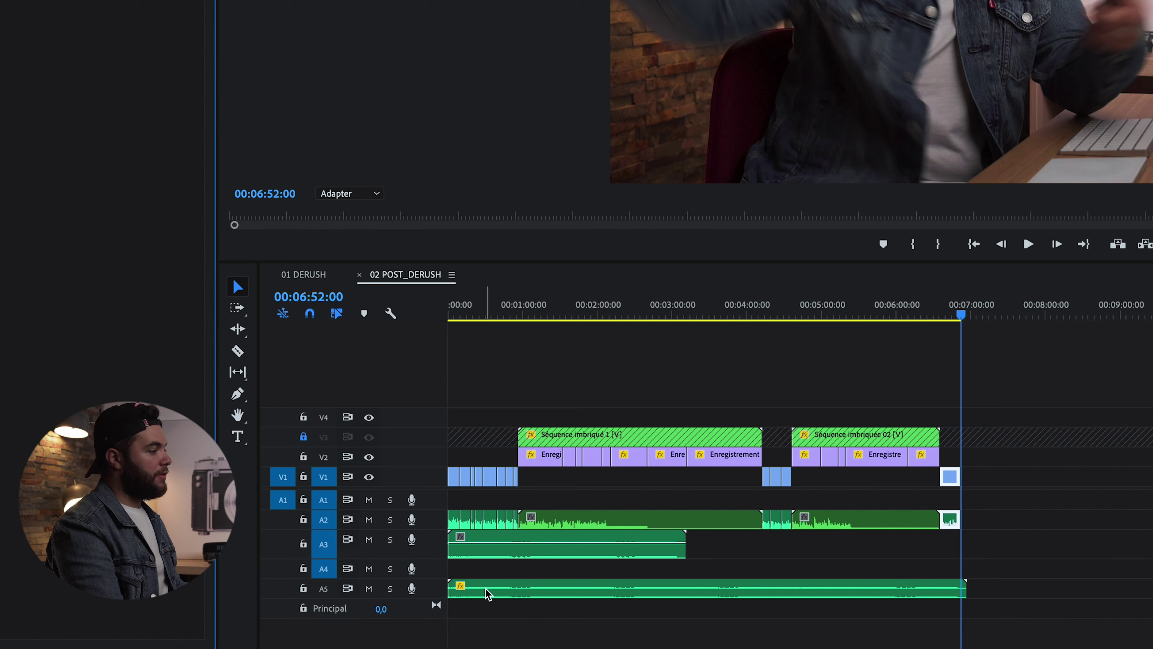